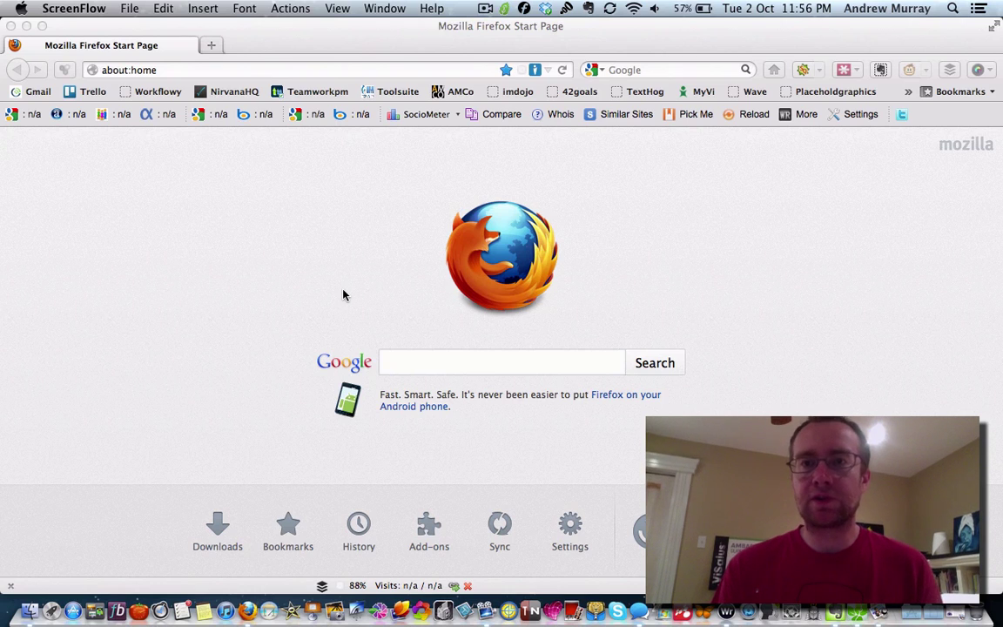
- Load the Buffer home page at bufferapp.com from Firefox's address bar
{"action": "left_click", "coordinate": [284, 71]}
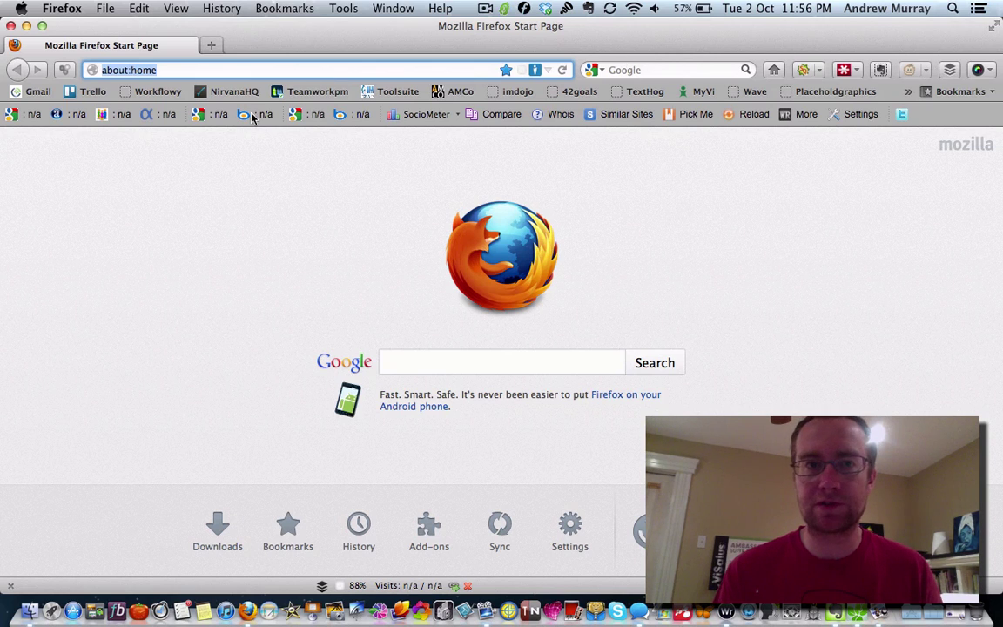
{"action": "type", "text": "buffer.com/"}
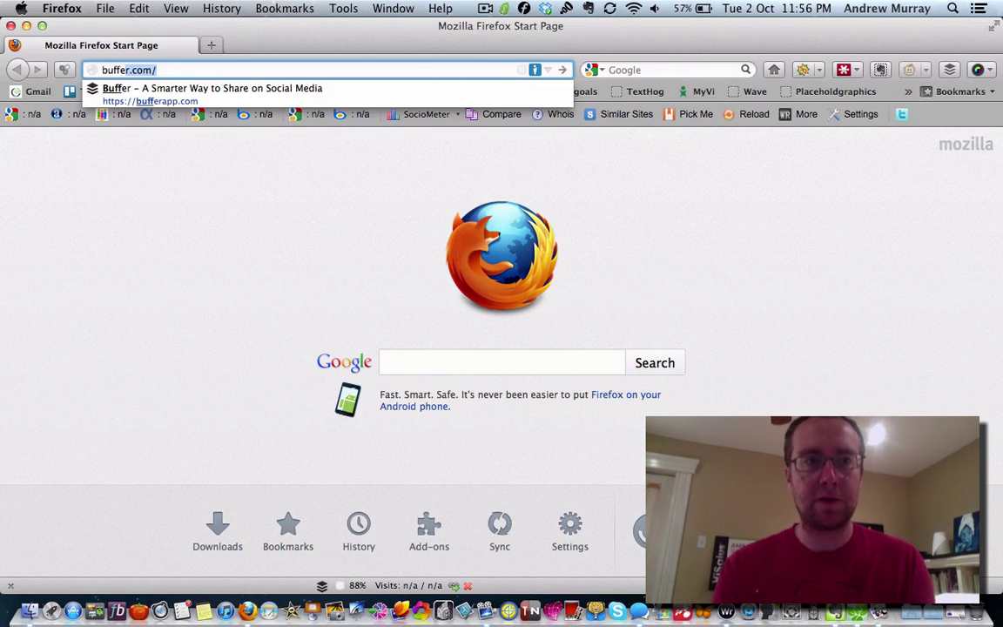
{"action": "left_click", "coordinate": [178, 94]}
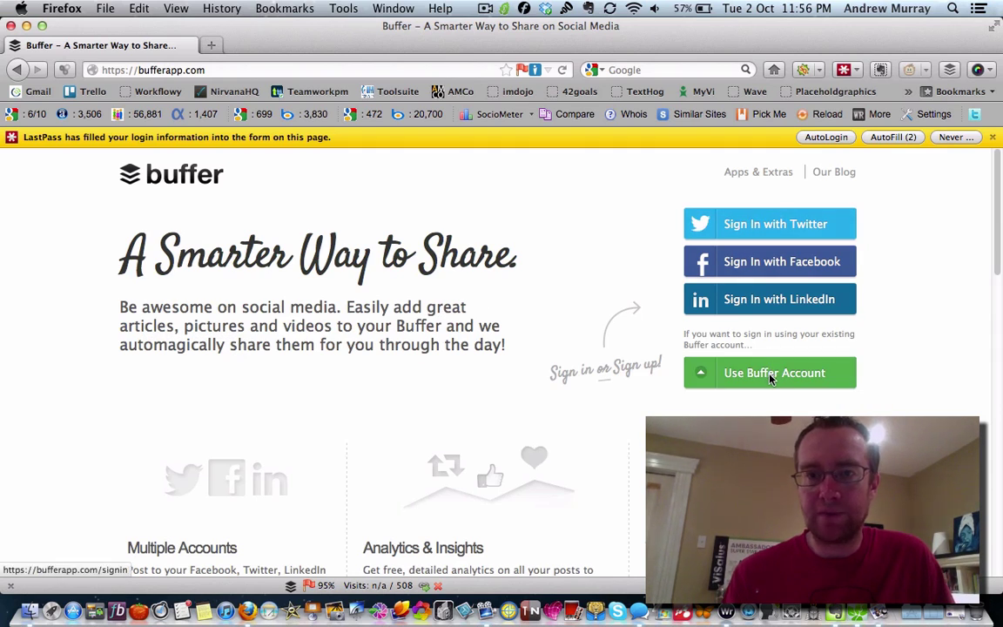
- Scroll the Buffer homepage and expand the 'Use Buffer Account' email/password sign-in form
{"action": "scroll", "coordinate": [497, 366], "scroll_direction": "down", "scroll_amount": 5}
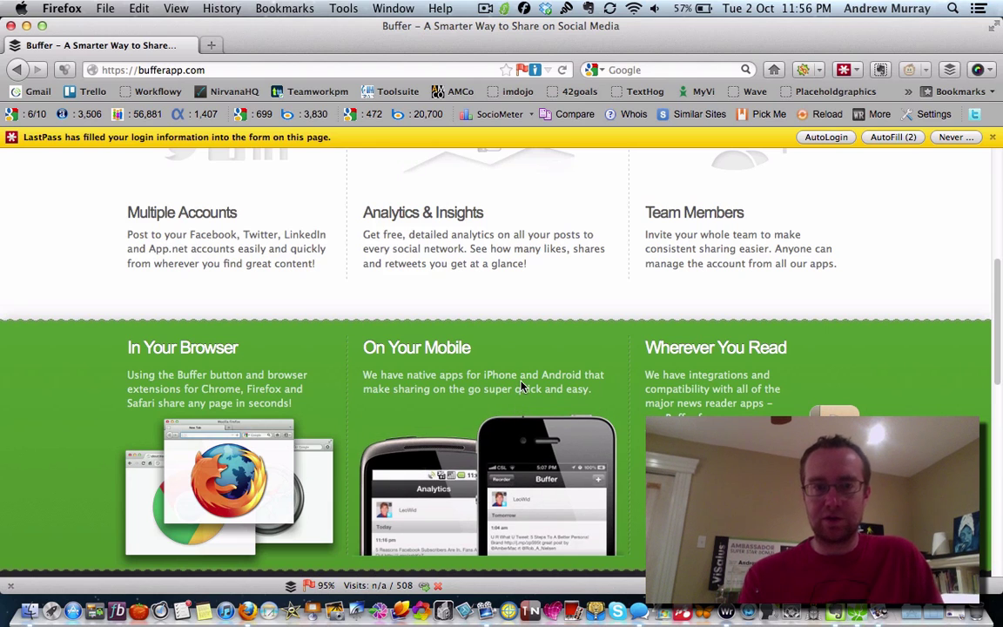
{"action": "scroll", "coordinate": [520, 401], "scroll_direction": "up", "scroll_amount": 5}
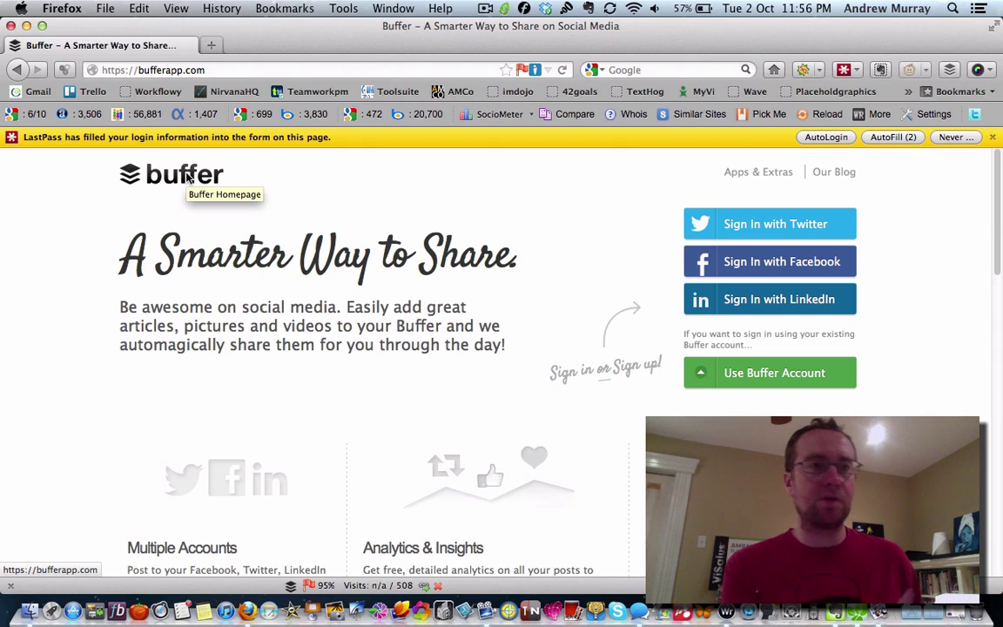
{"action": "left_click", "coordinate": [768, 373]}
- Sign in, glance at Settings, and review the queued posts on the Dashboard
{"action": "left_click", "coordinate": [727, 372]}
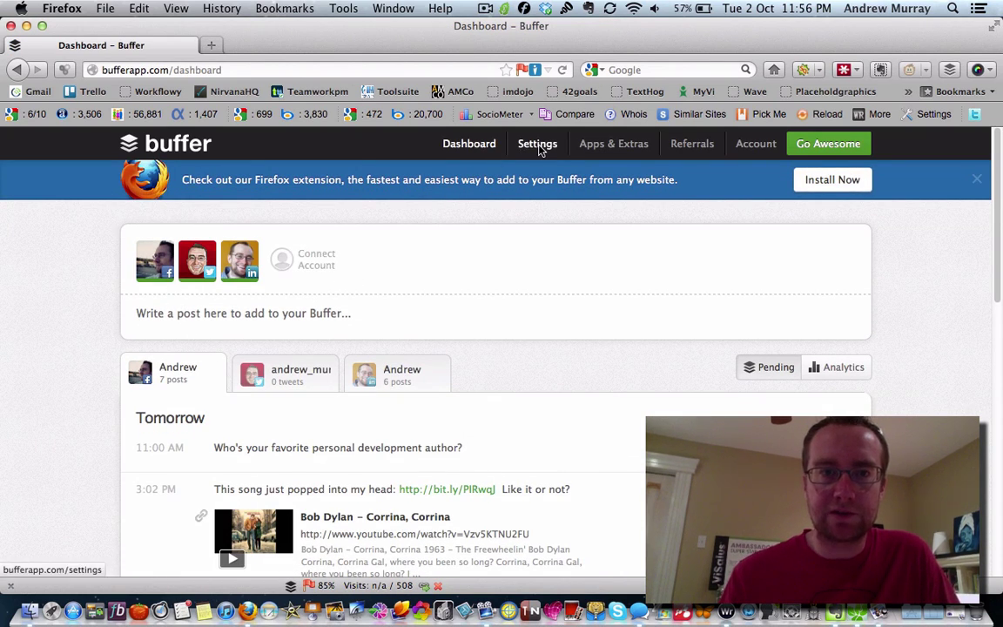
{"action": "left_click", "coordinate": [537, 145]}
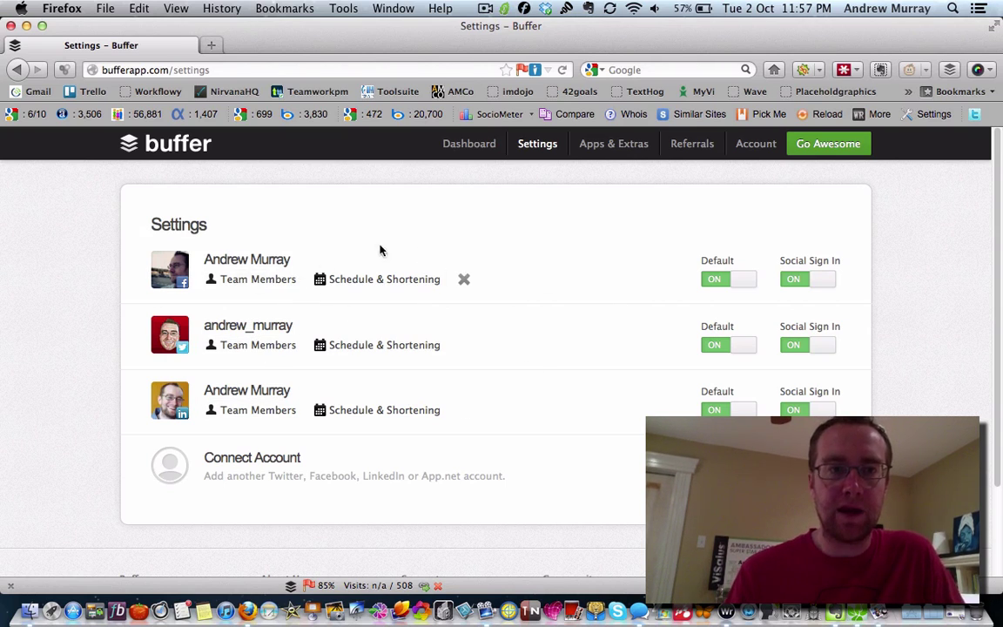
{"action": "left_click", "coordinate": [475, 144]}
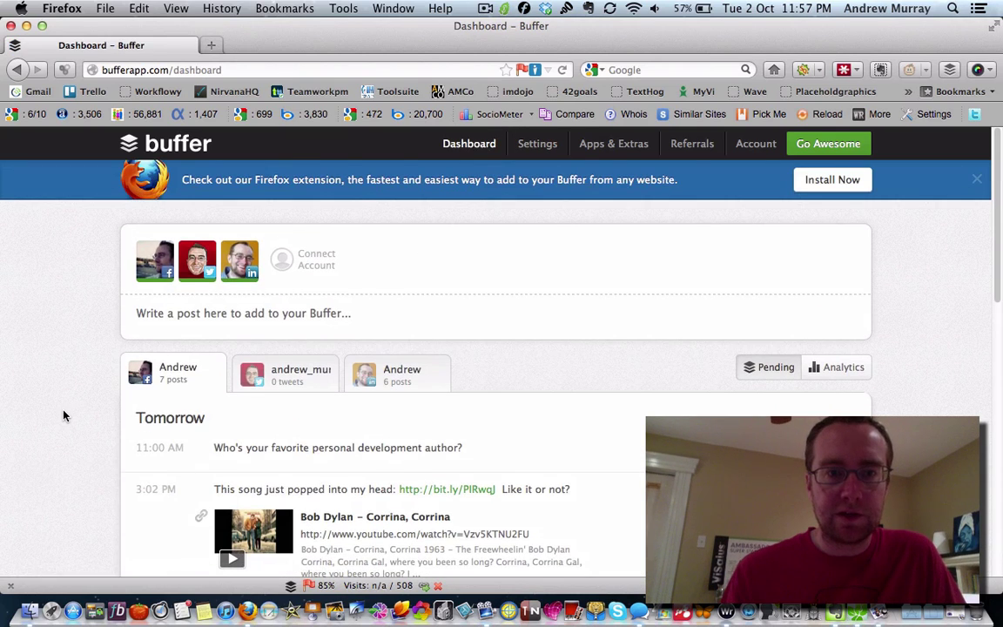
{"action": "scroll", "coordinate": [57, 368], "scroll_direction": "down", "scroll_amount": 1}
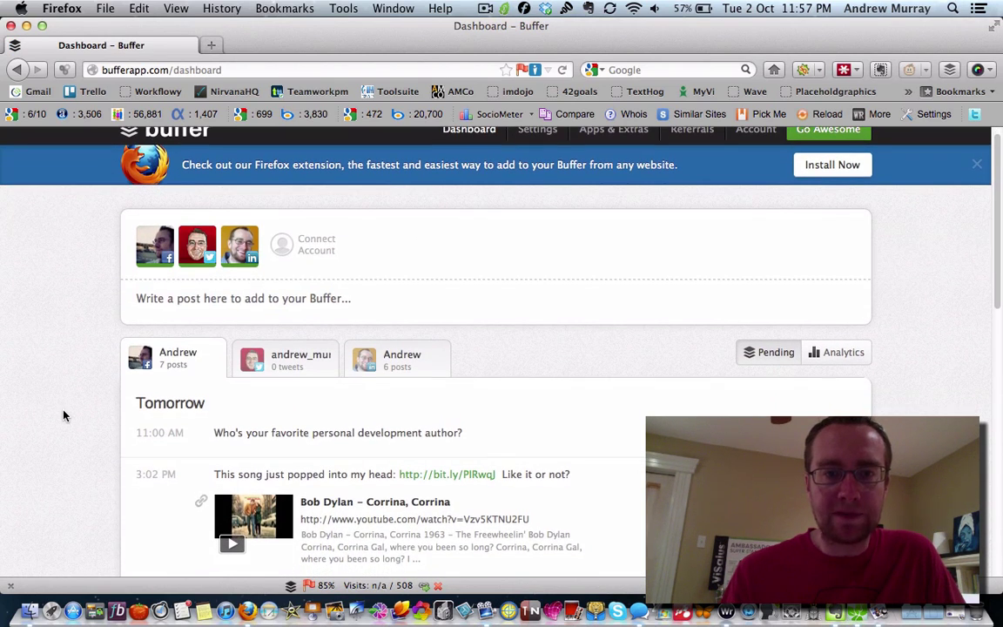
{"action": "scroll", "coordinate": [63, 416], "scroll_direction": "down", "scroll_amount": 5}
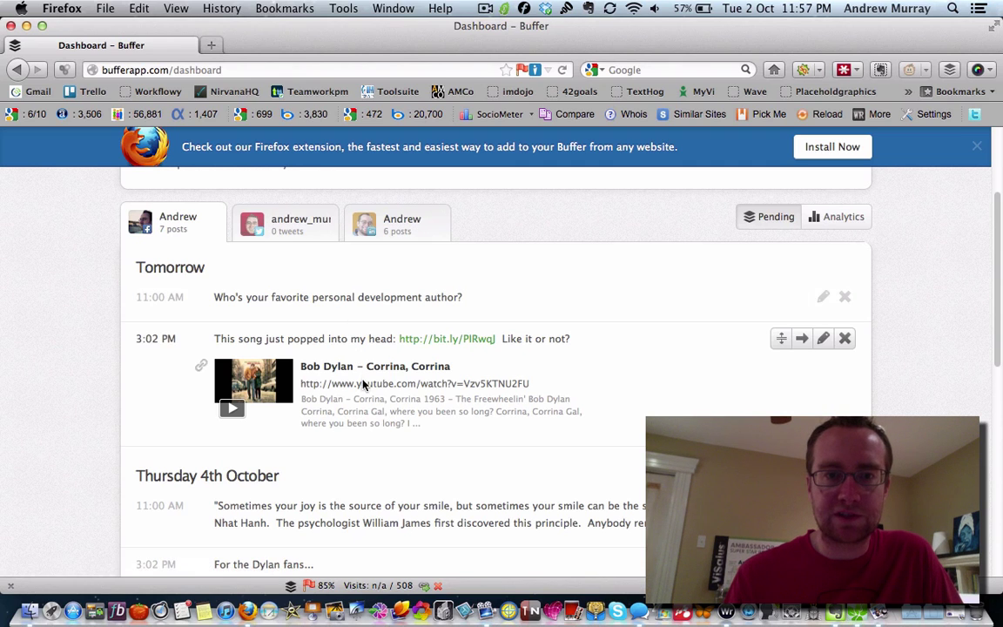
{"action": "scroll", "coordinate": [365, 415], "scroll_direction": "down", "scroll_amount": 3}
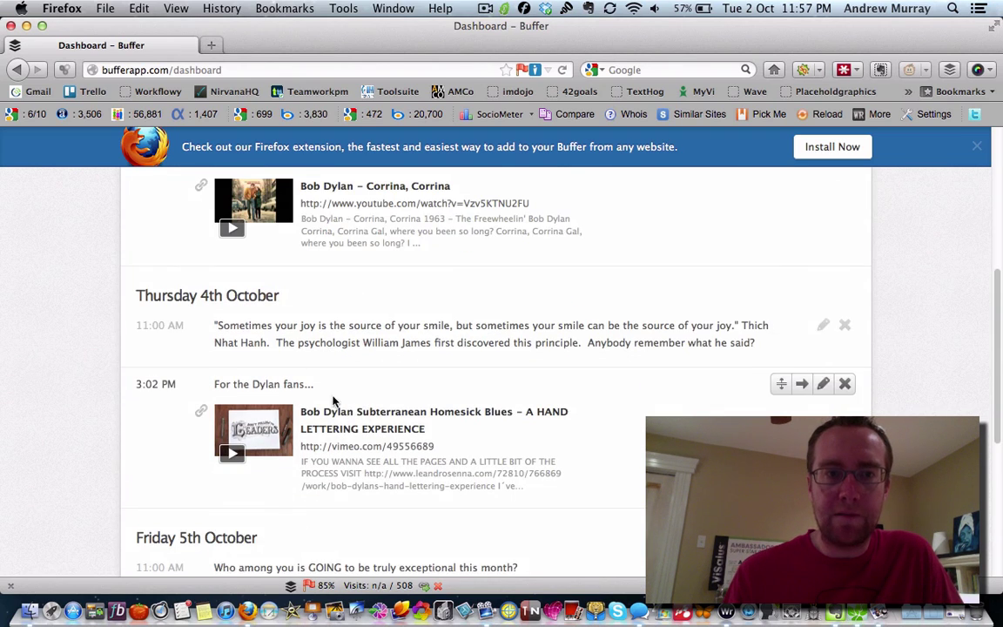
{"action": "scroll", "coordinate": [329, 379], "scroll_direction": "up", "scroll_amount": 5}
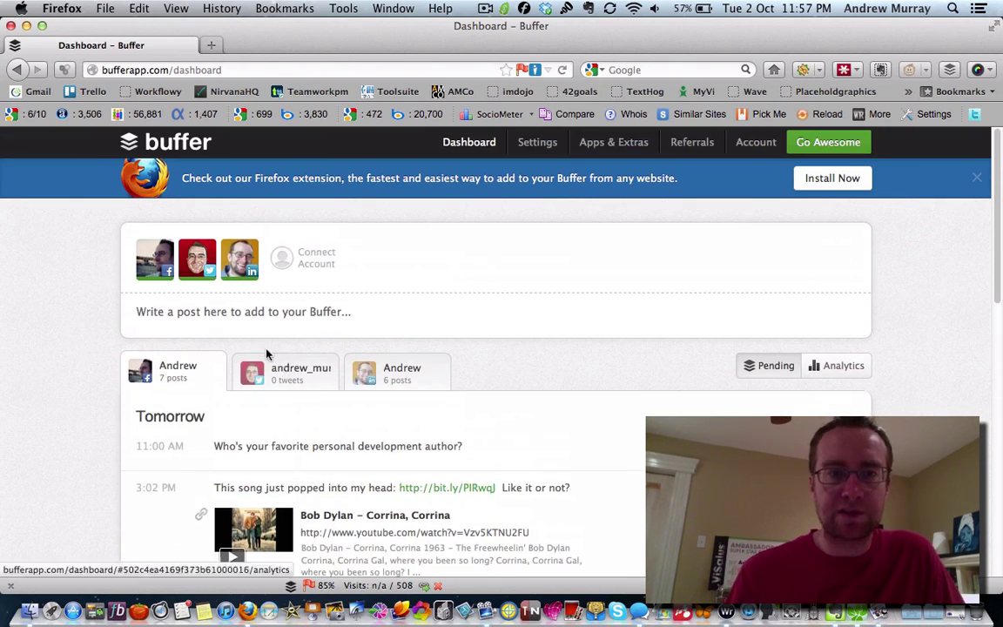
- Toggle the Twitter account off and back on, then expand the 'Write a post here' composer
{"action": "left_click", "coordinate": [197, 257]}
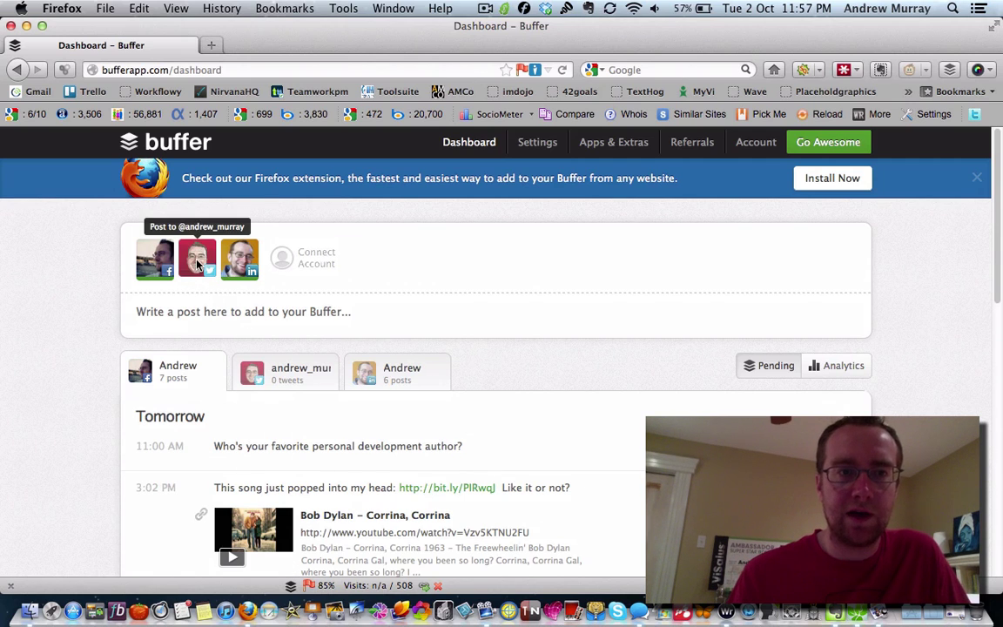
{"action": "left_click", "coordinate": [197, 257]}
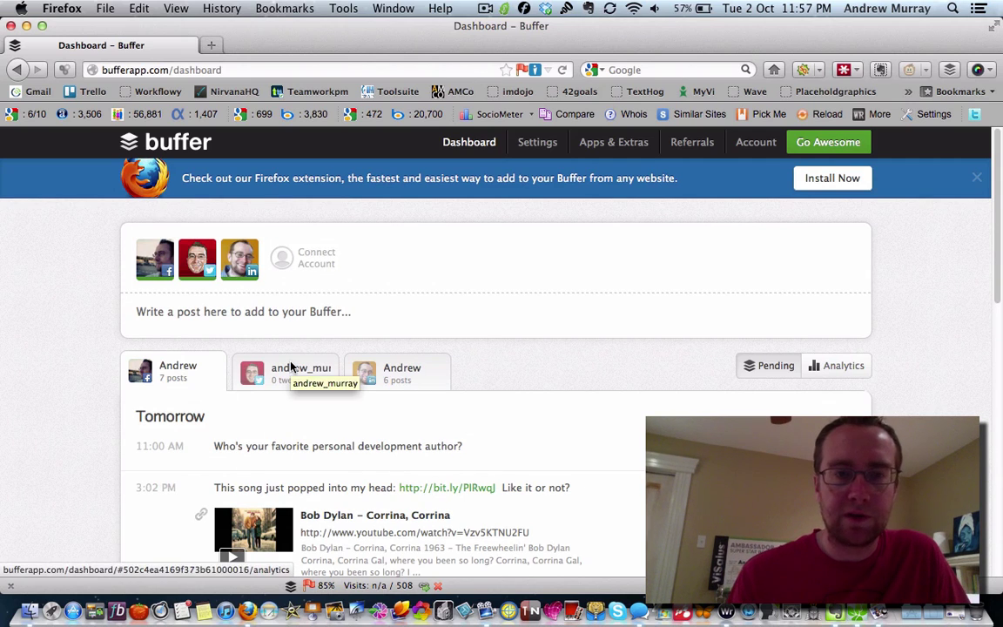
{"action": "scroll", "coordinate": [291, 367], "scroll_direction": "down", "scroll_amount": 2}
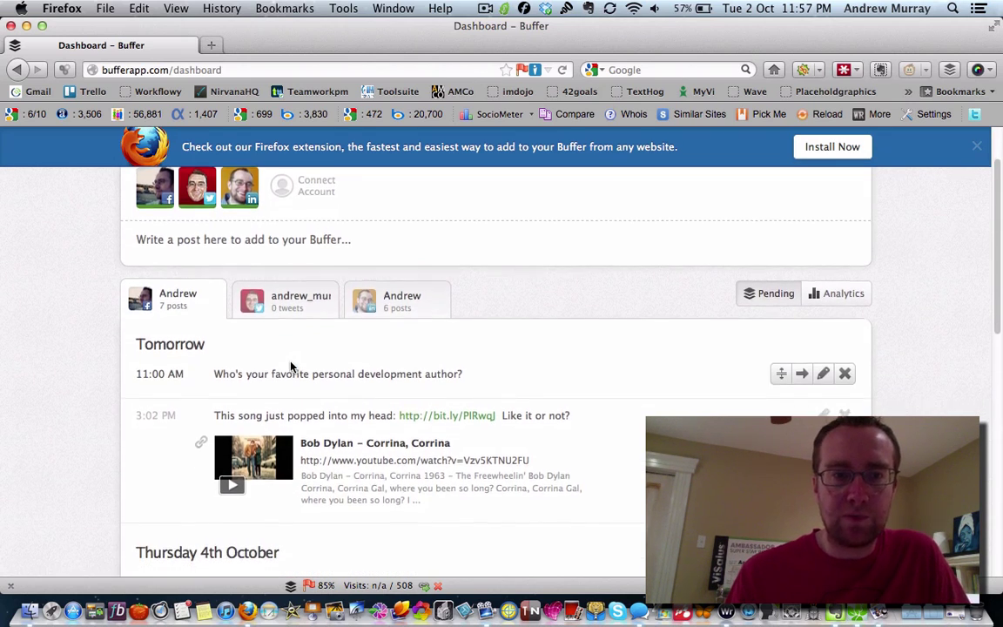
{"action": "scroll", "coordinate": [297, 374], "scroll_direction": "up", "scroll_amount": 2}
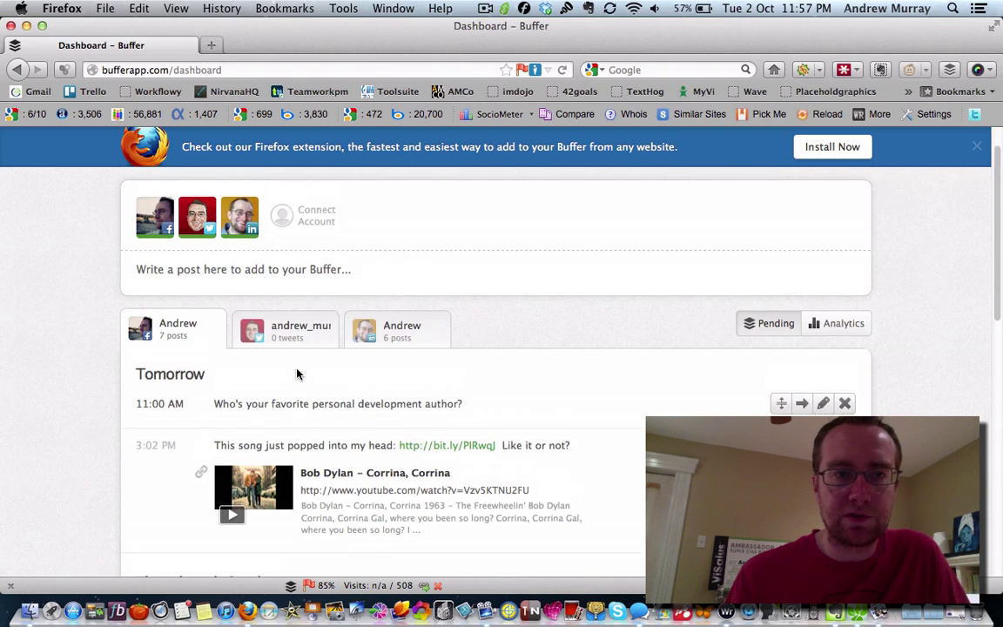
{"action": "left_click", "coordinate": [223, 319]}
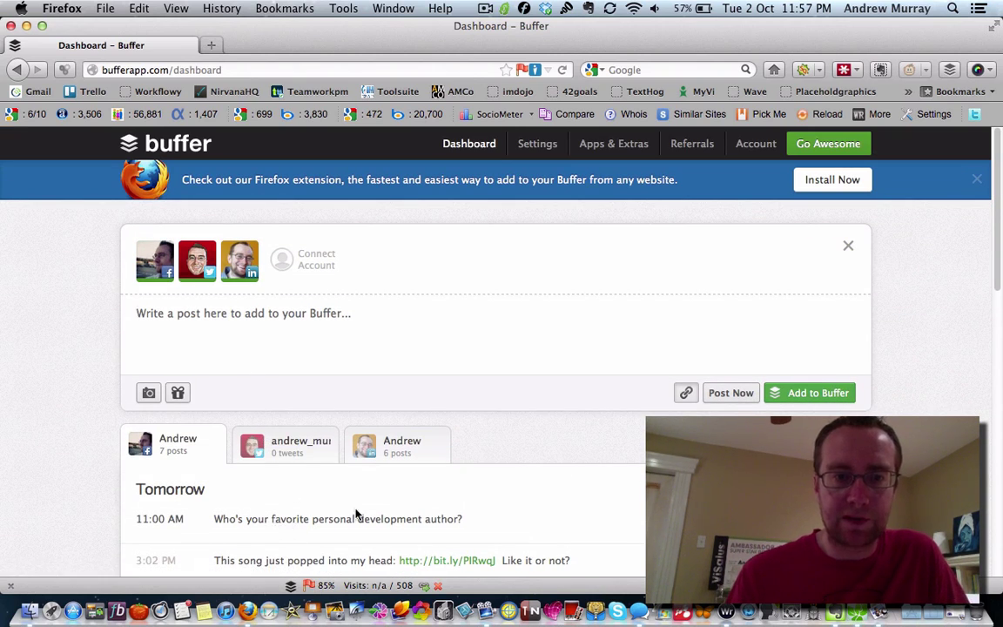
{"action": "scroll", "coordinate": [362, 514], "scroll_direction": "down", "scroll_amount": 10}
{"action": "scroll", "coordinate": [361, 509], "scroll_direction": "down", "scroll_amount": 5}
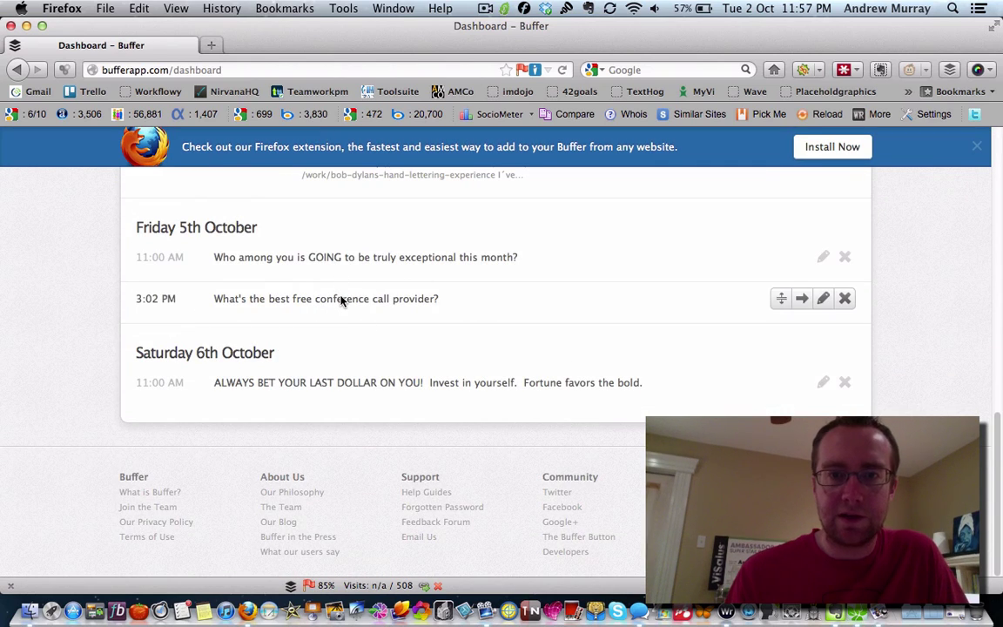
{"action": "scroll", "coordinate": [347, 310], "scroll_direction": "up", "scroll_amount": 5}
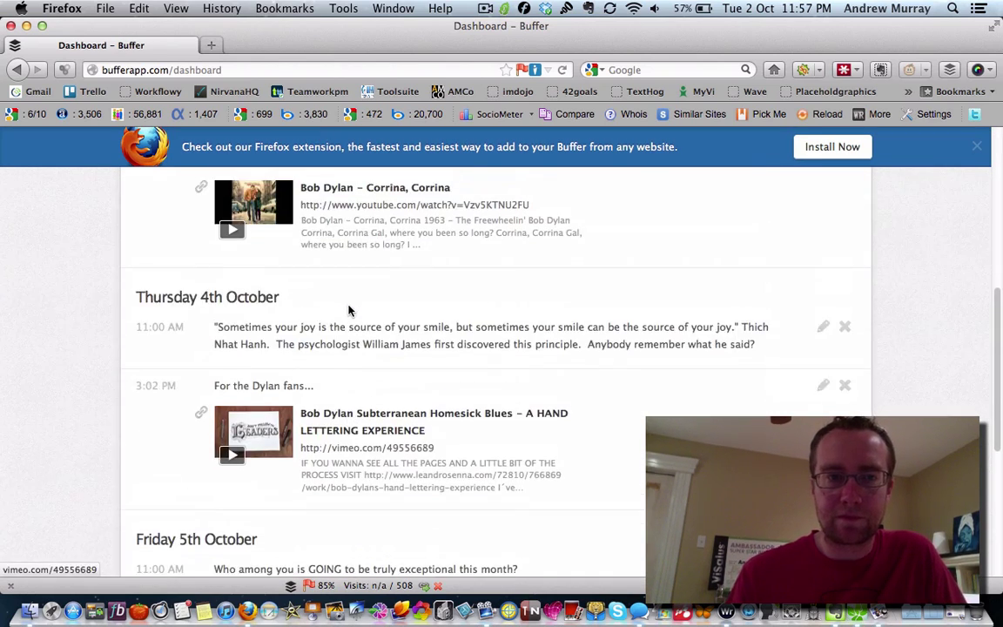
{"action": "scroll", "coordinate": [348, 310], "scroll_direction": "down", "scroll_amount": 4}
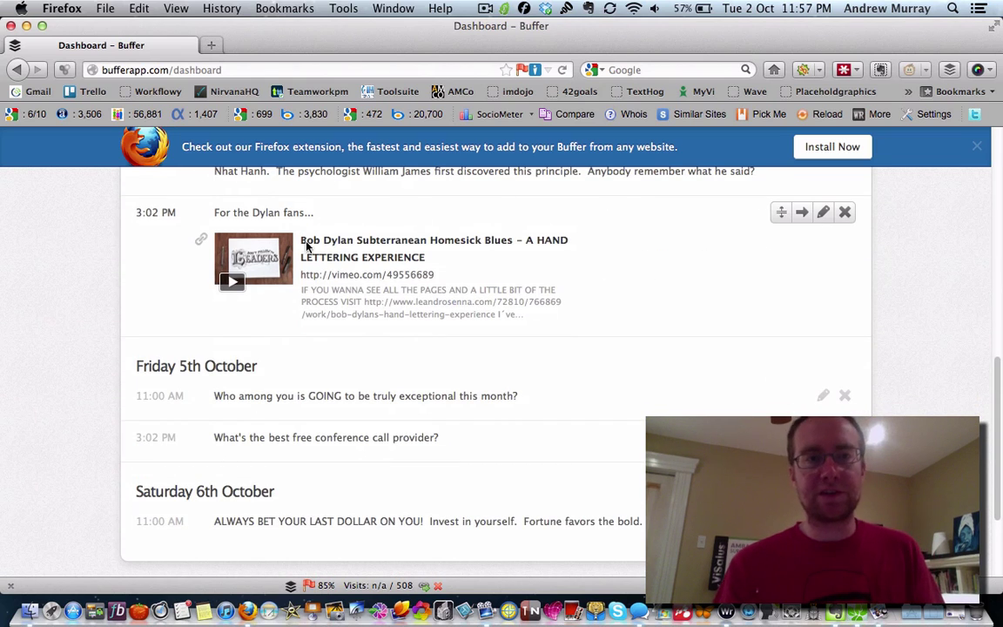
{"action": "scroll", "coordinate": [370, 283], "scroll_direction": "up", "scroll_amount": 8}
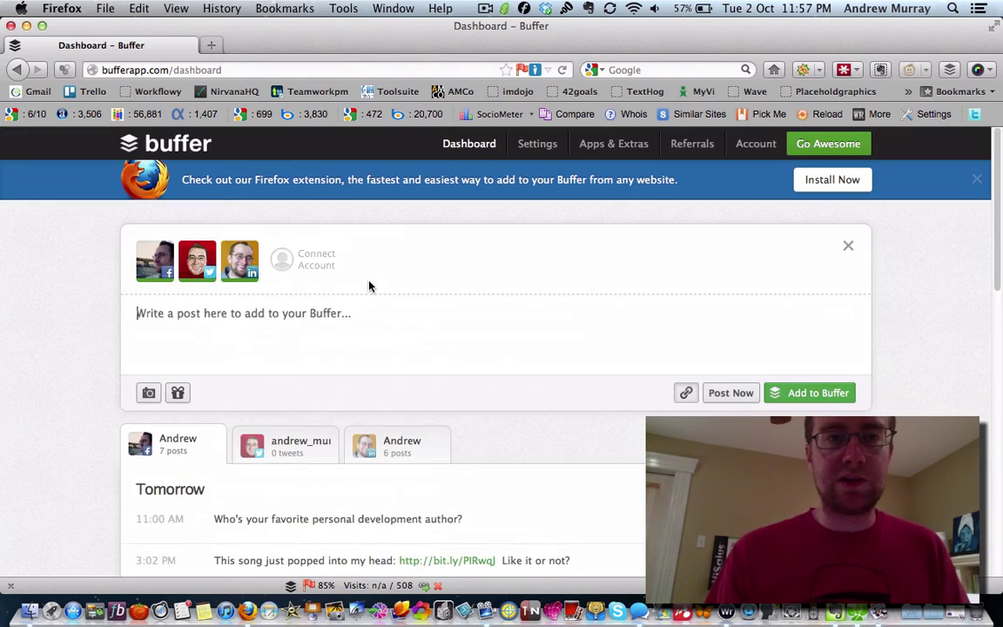
- Open youtube.com in a new tab and search for 'inspirational video'
{"action": "left_click", "coordinate": [212, 47]}
{"action": "type", "text": "youtube.com/"}
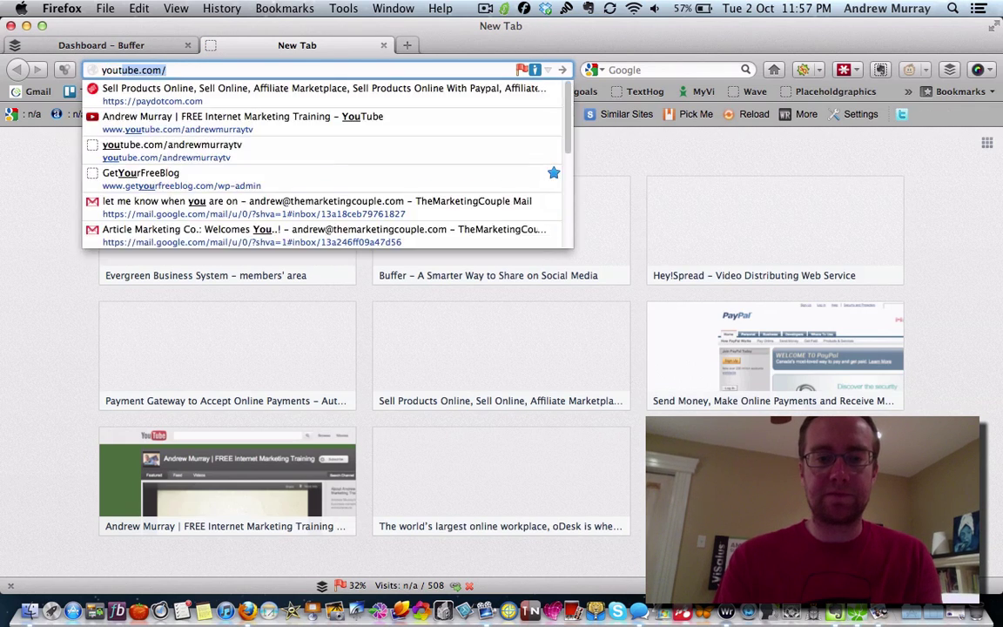
{"action": "key", "text": "Return"}
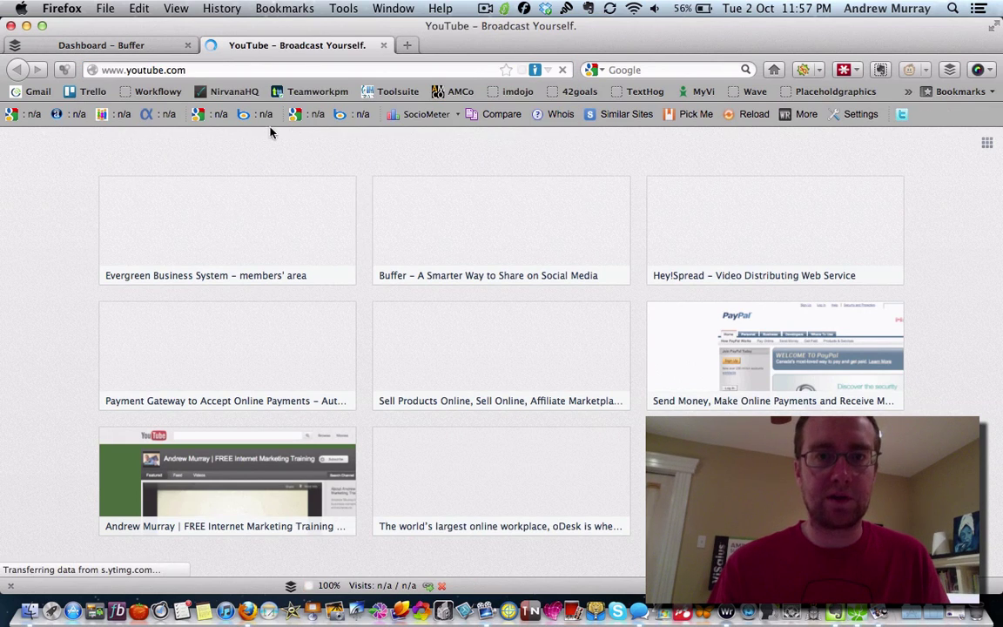
{"action": "type", "text": "insp"}
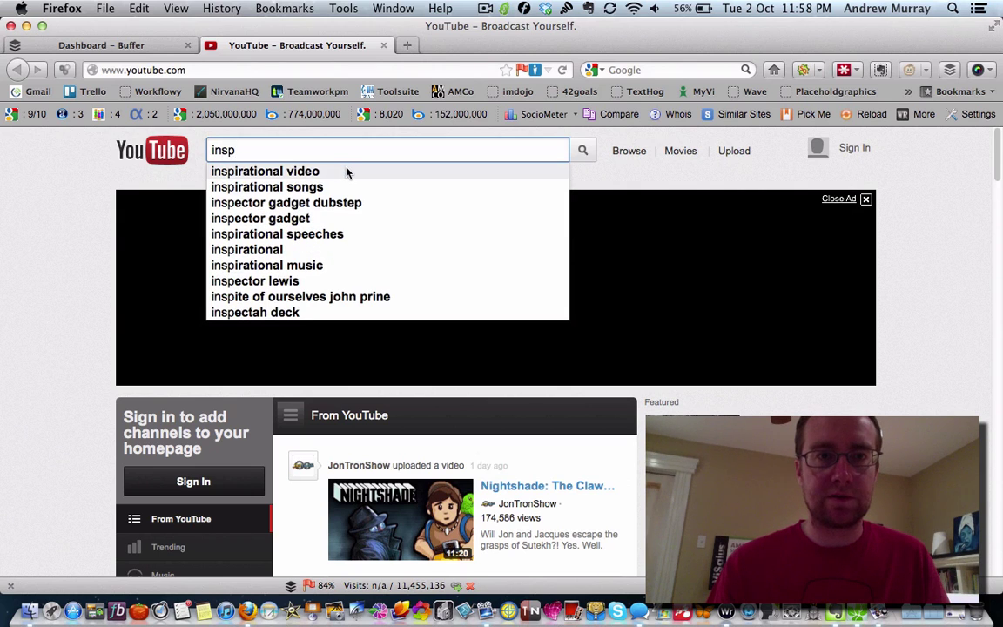
{"action": "left_click", "coordinate": [347, 173]}
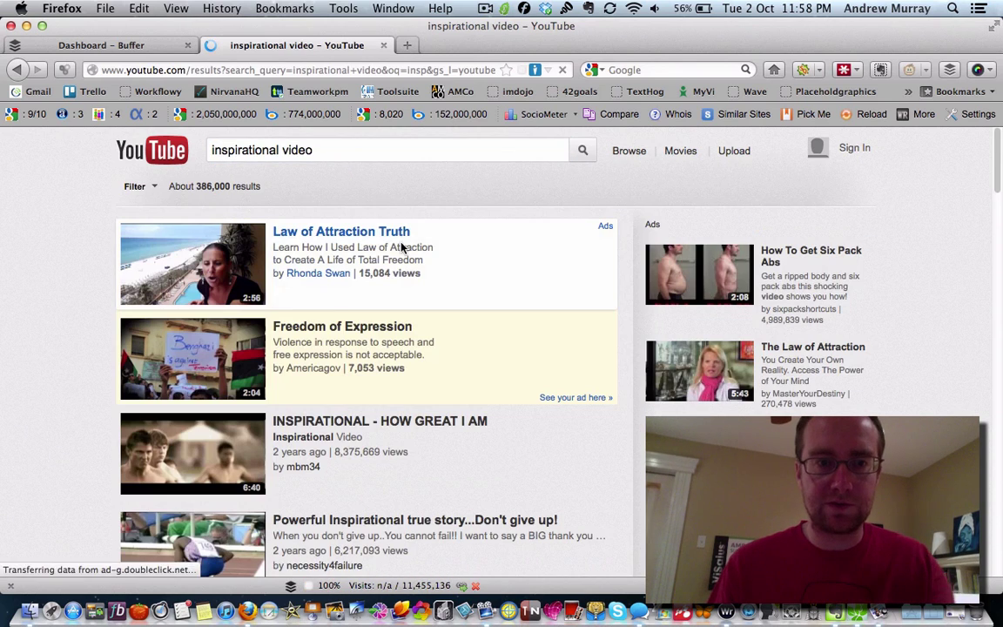
- Open the Ray Lewis Inspirational Speech video, pause it, and copy its page URL
{"action": "scroll", "coordinate": [494, 398], "scroll_direction": "down", "scroll_amount": 5}
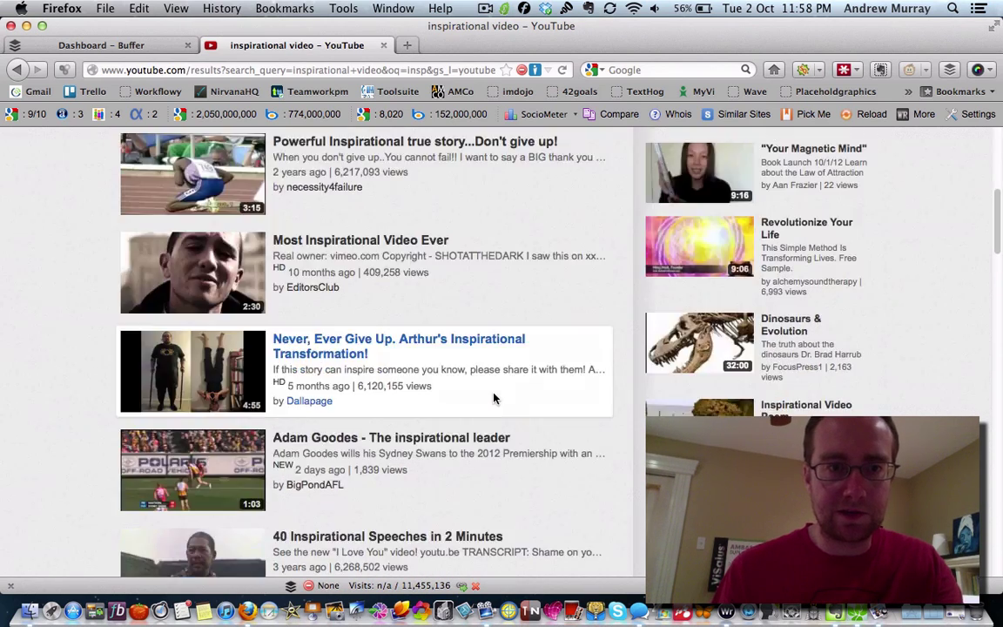
{"action": "scroll", "coordinate": [493, 398], "scroll_direction": "down", "scroll_amount": 2}
{"action": "scroll", "coordinate": [494, 398], "scroll_direction": "down", "scroll_amount": 1}
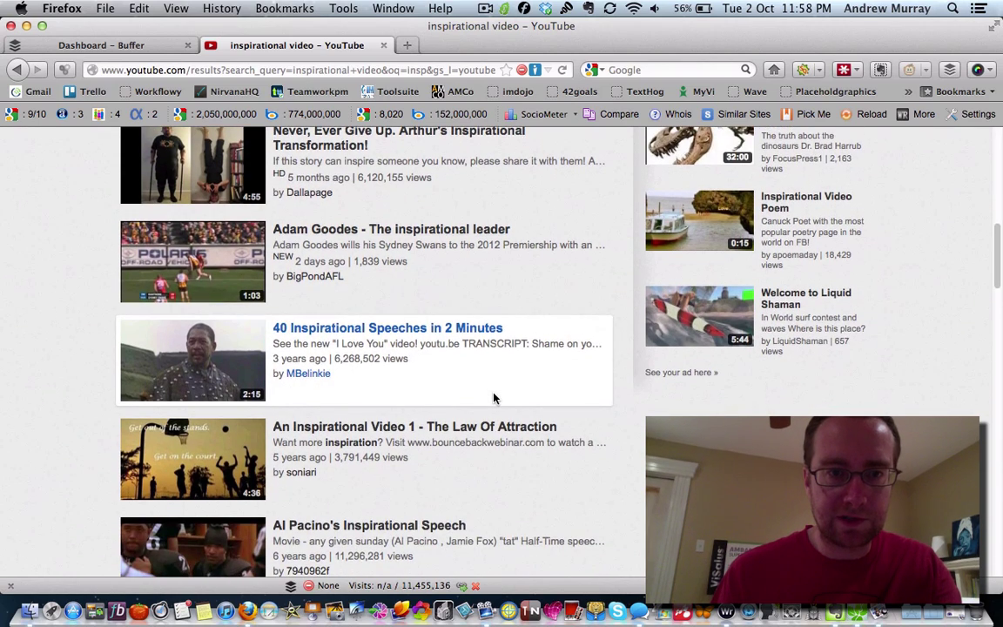
{"action": "scroll", "coordinate": [494, 398], "scroll_direction": "down", "scroll_amount": 6}
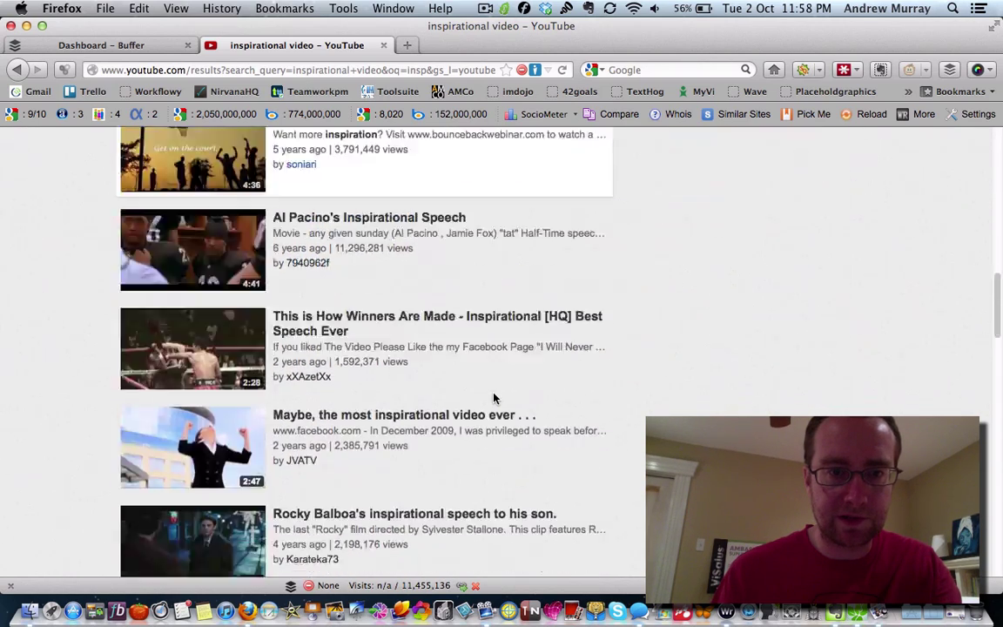
{"action": "scroll", "coordinate": [494, 398], "scroll_direction": "down", "scroll_amount": 5}
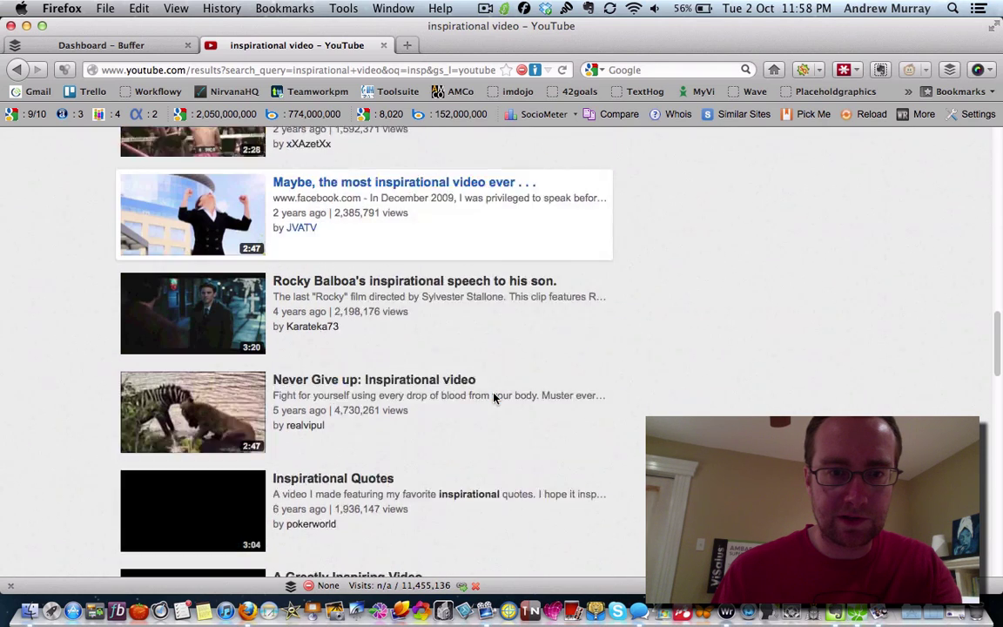
{"action": "scroll", "coordinate": [493, 398], "scroll_direction": "down", "scroll_amount": 3}
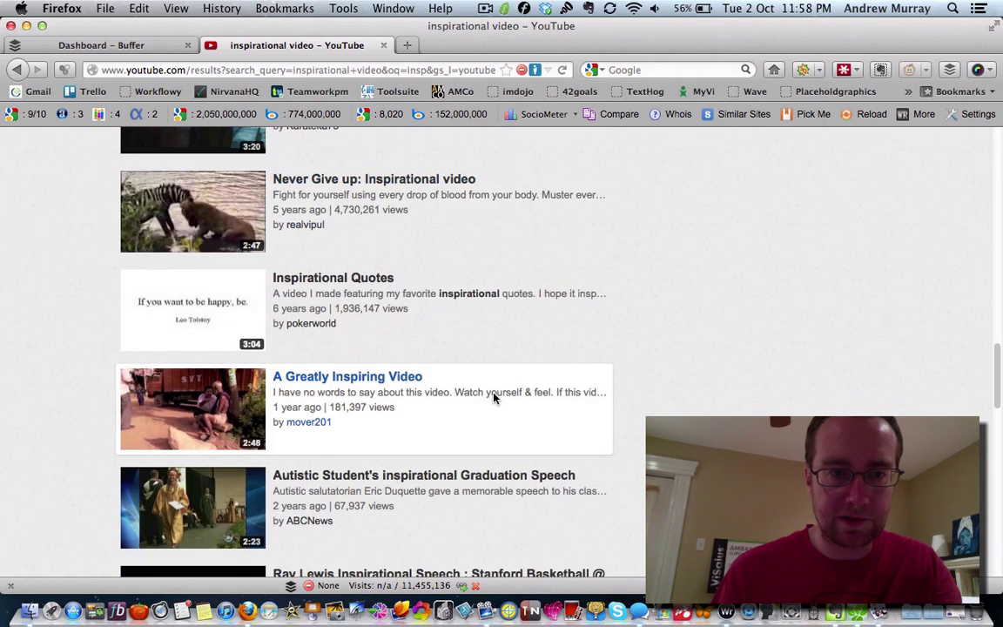
{"action": "scroll", "coordinate": [494, 398], "scroll_direction": "down", "scroll_amount": 4}
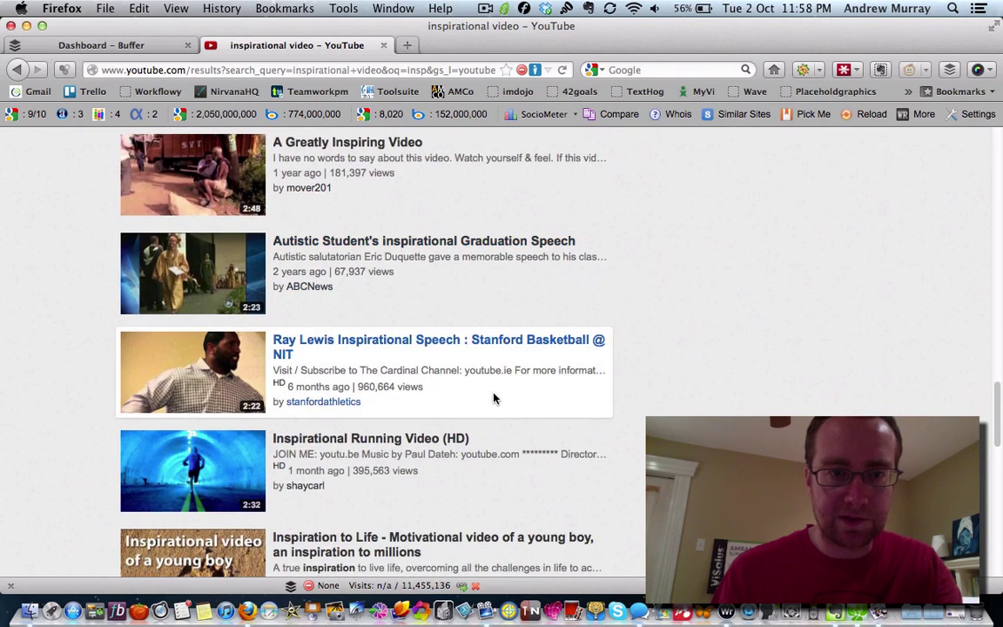
{"action": "left_click", "coordinate": [447, 343]}
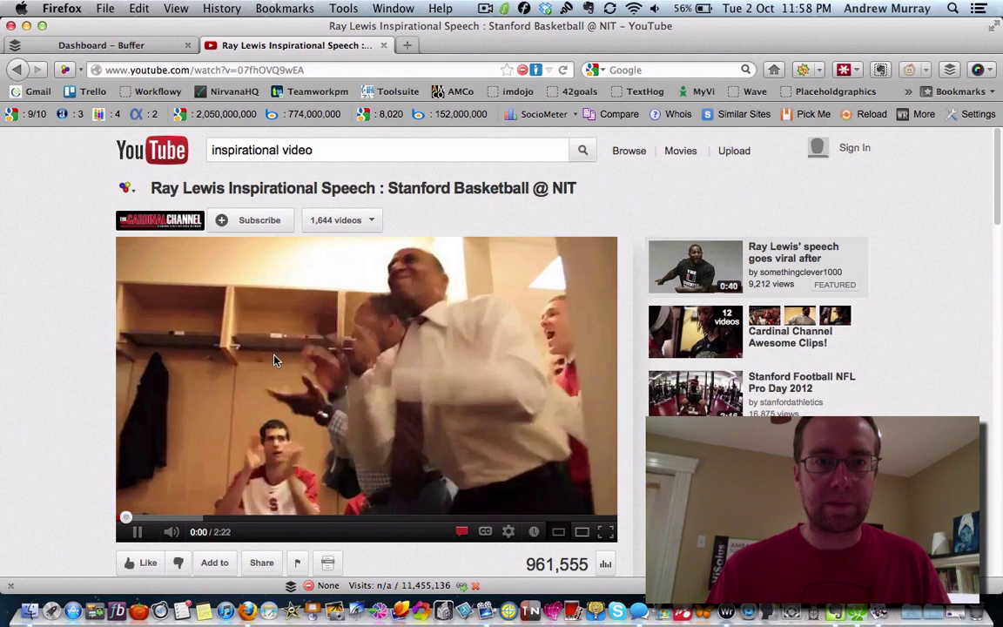
{"action": "left_click", "coordinate": [274, 360]}
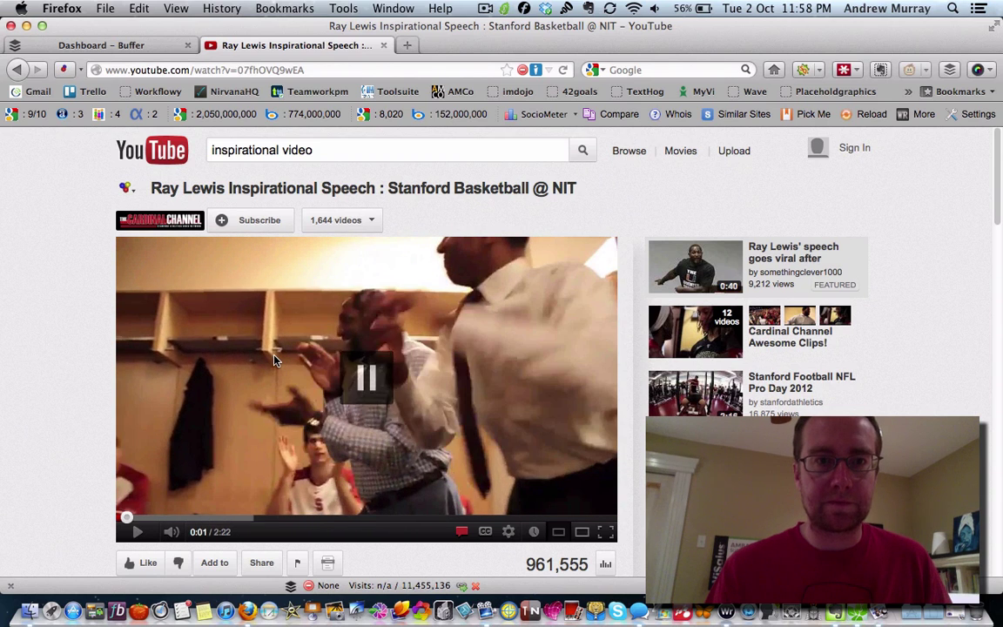
{"action": "left_click", "coordinate": [220, 77]}
{"action": "key", "text": "super+c"}
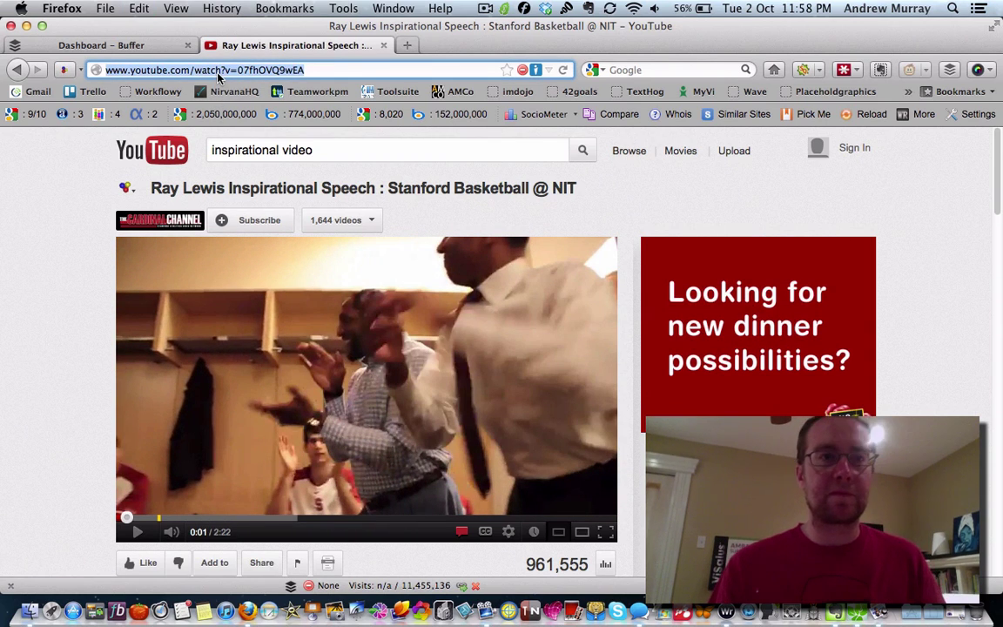
- Write 'Time to get FIRED UP! Boom:' in the Buffer composer and paste the Ray Lewis video link
{"action": "left_click", "coordinate": [135, 44]}
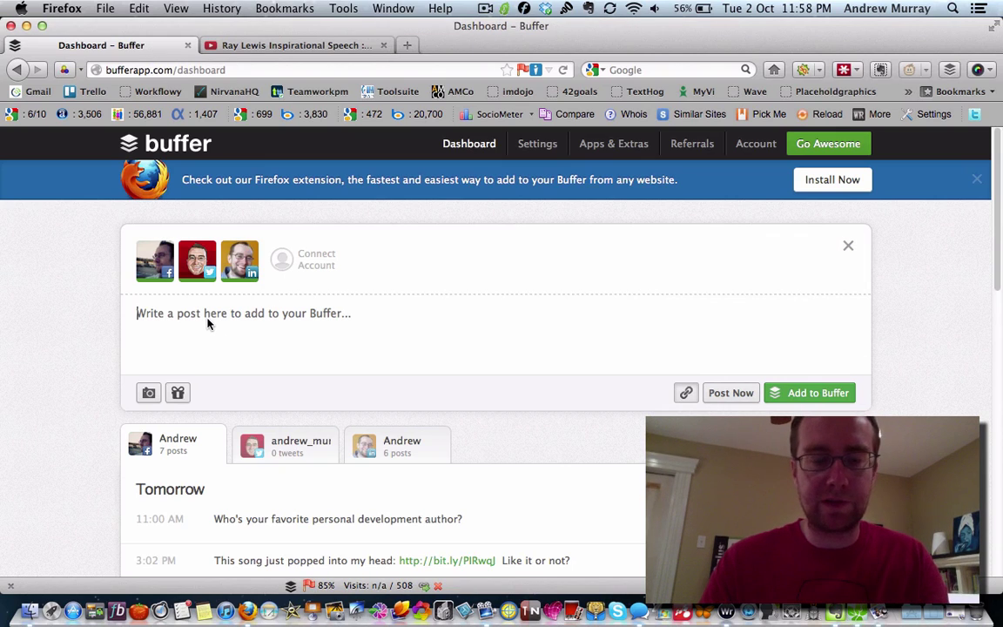
{"action": "type", "text": "Time to get FIRED UP!  Boom:"}
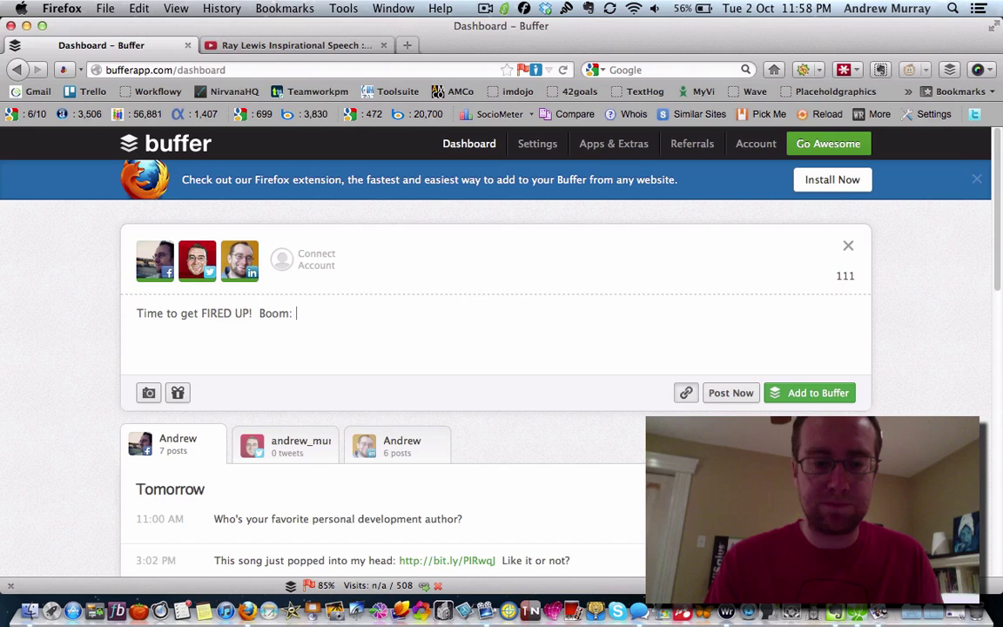
{"action": "key", "text": "super+v"}
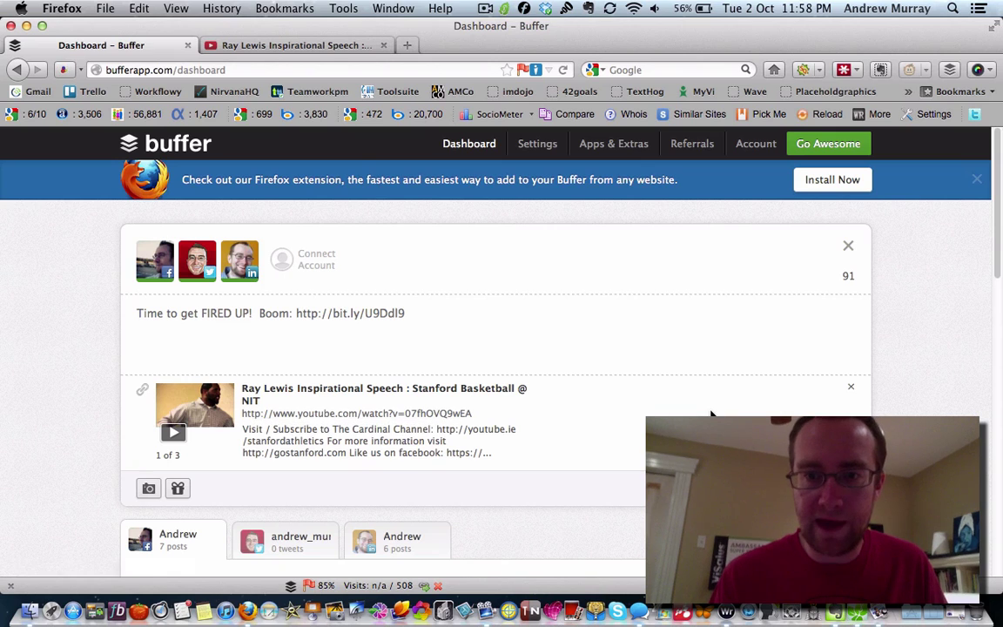
{"action": "scroll", "coordinate": [713, 415], "scroll_direction": "down", "scroll_amount": 2}
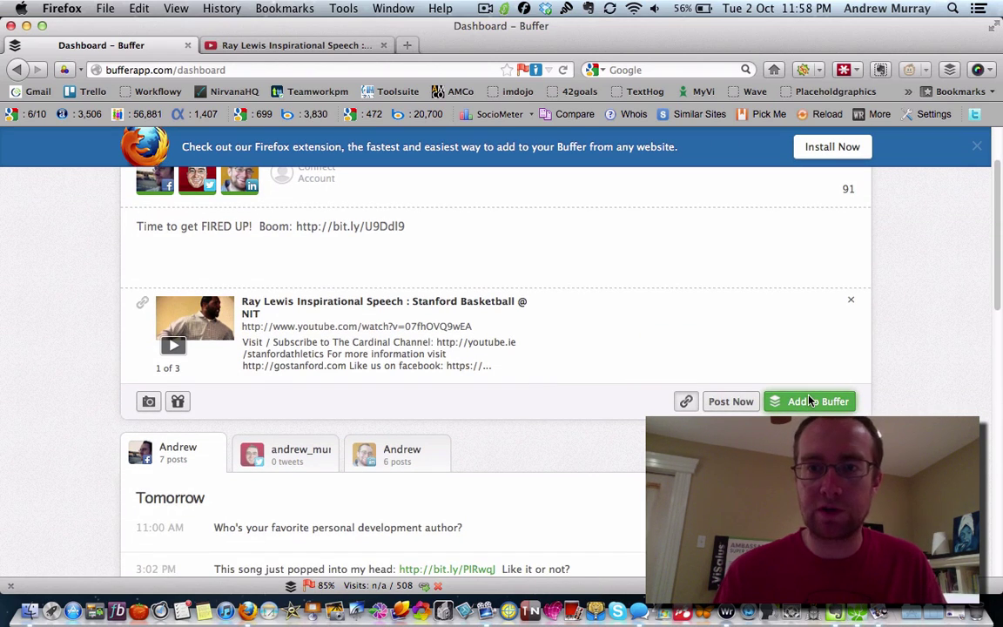
- Queue the FIRED UP post and drag it up to the Friday 5th October, 11:00 AM slot
{"action": "left_click", "coordinate": [771, 404]}
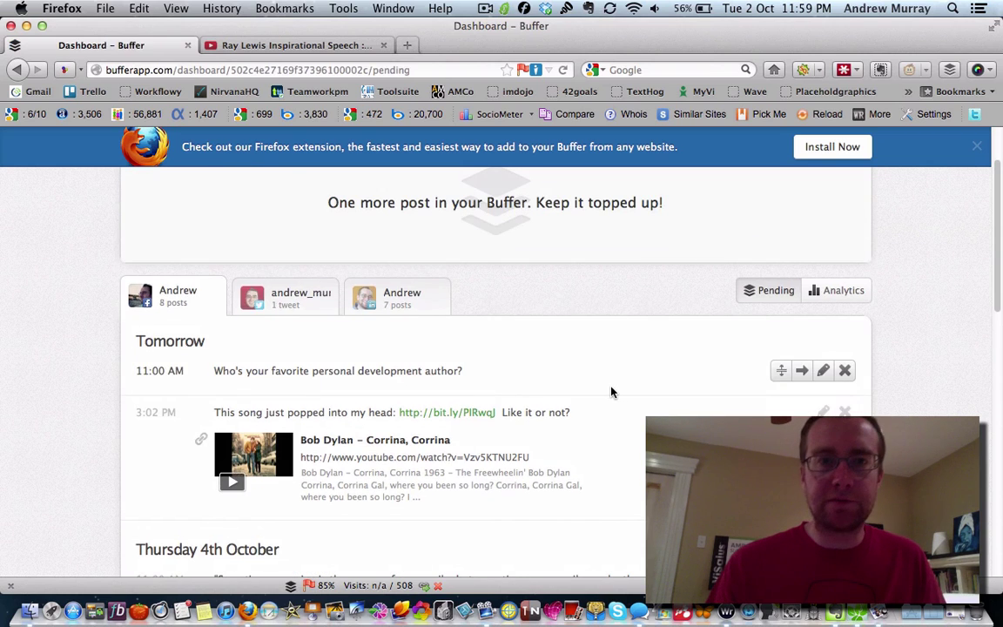
{"action": "scroll", "coordinate": [612, 392], "scroll_direction": "down", "scroll_amount": 15}
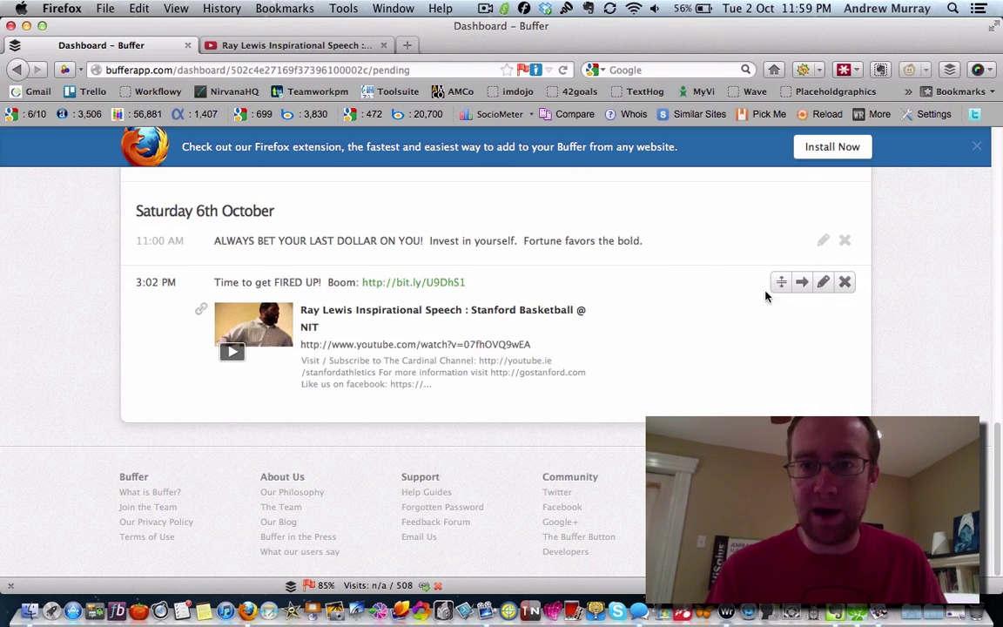
{"action": "left_click_drag", "start_coordinate": [782, 283], "coordinate": [776, 240]}
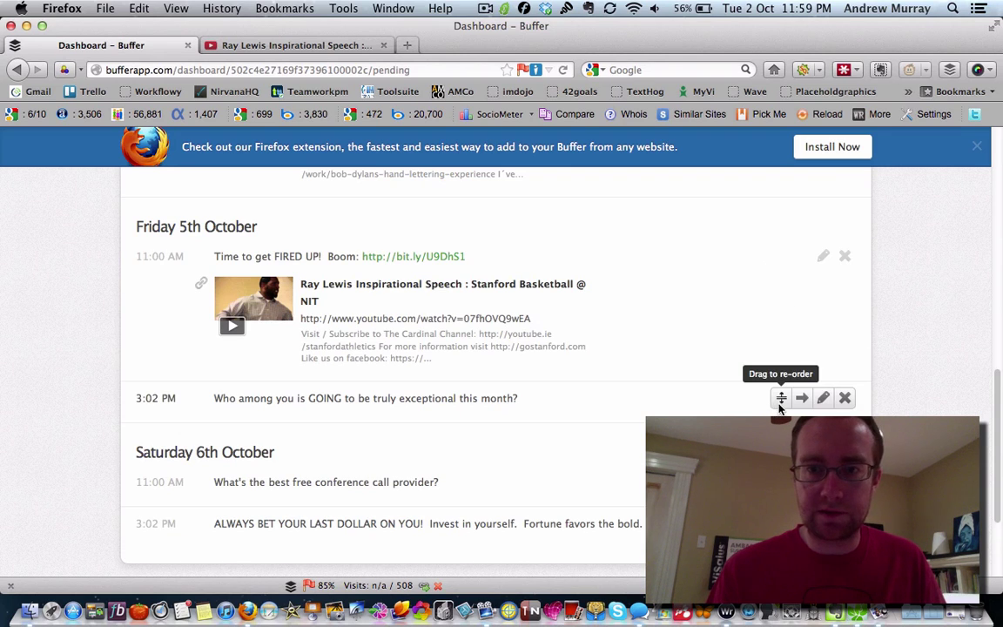
{"action": "scroll", "coordinate": [707, 331], "scroll_direction": "up", "scroll_amount": 3}
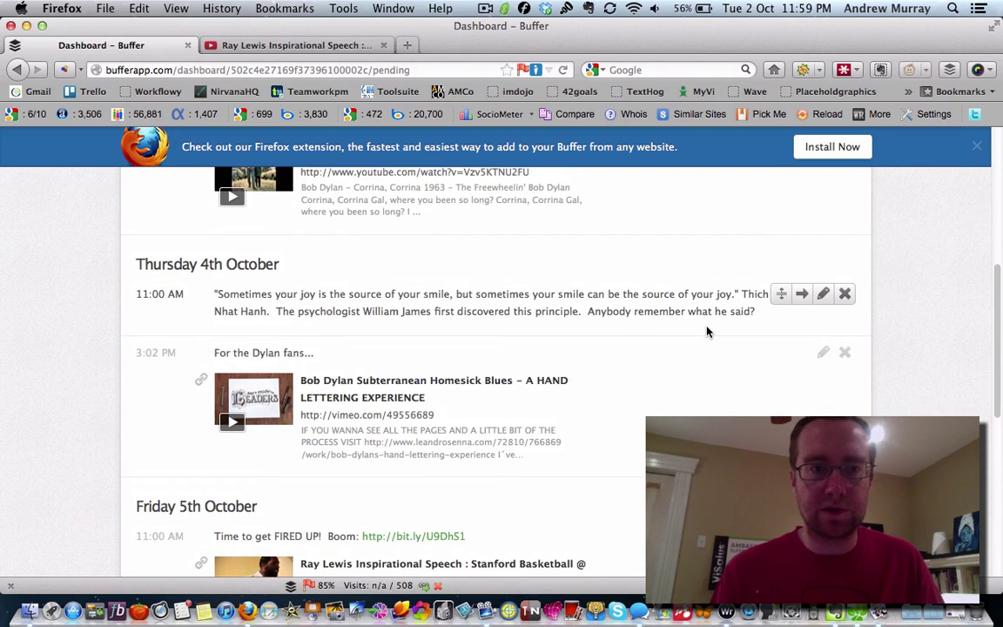
{"action": "scroll", "coordinate": [707, 331], "scroll_direction": "up", "scroll_amount": 1}
{"action": "scroll", "coordinate": [707, 331], "scroll_direction": "down", "scroll_amount": 2}
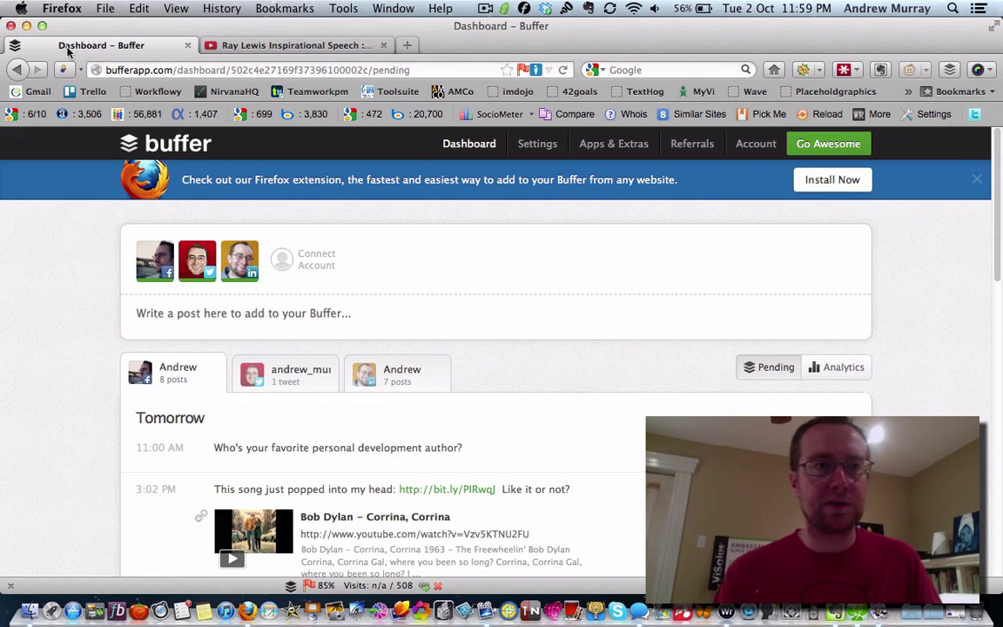
- Check the shannon-sharpe.jpg file on the desktop, then bring the Buffer browser back up
{"action": "left_click", "coordinate": [27, 26]}
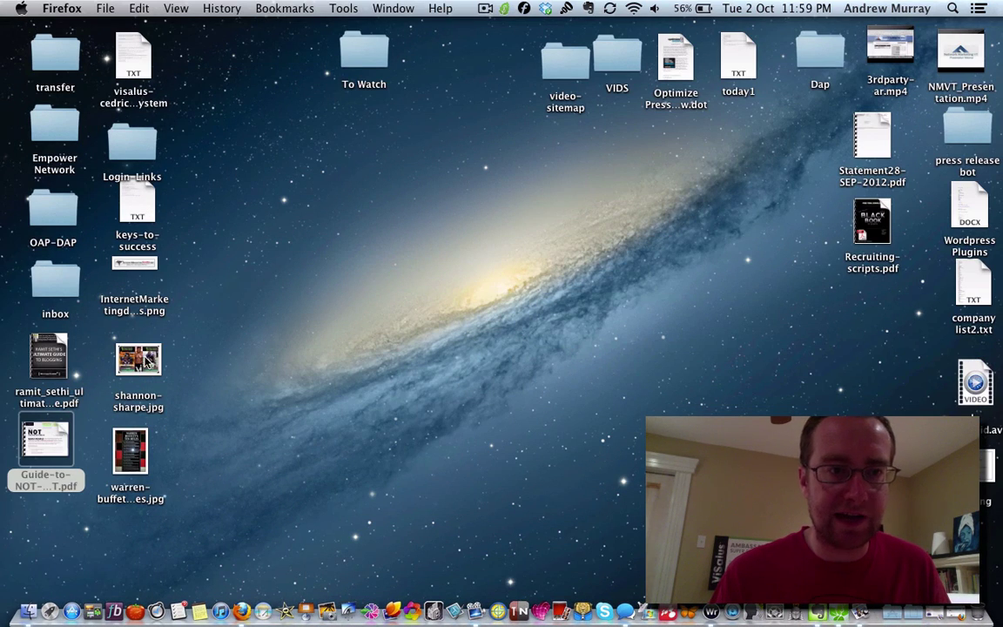
{"action": "left_click", "coordinate": [150, 364]}
{"action": "left_click", "coordinate": [178, 393]}
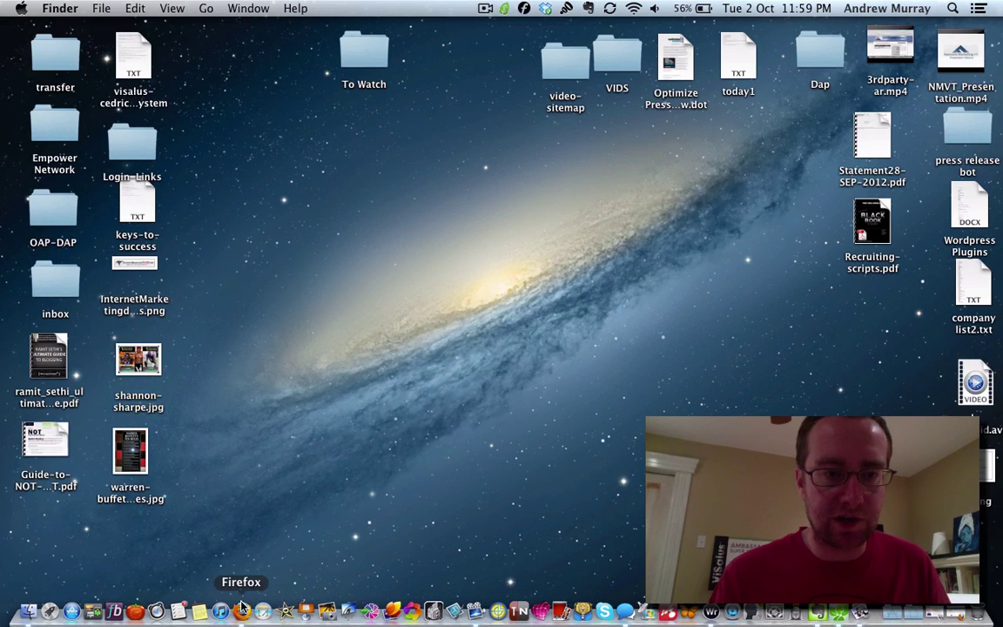
{"action": "left_click", "coordinate": [242, 610]}
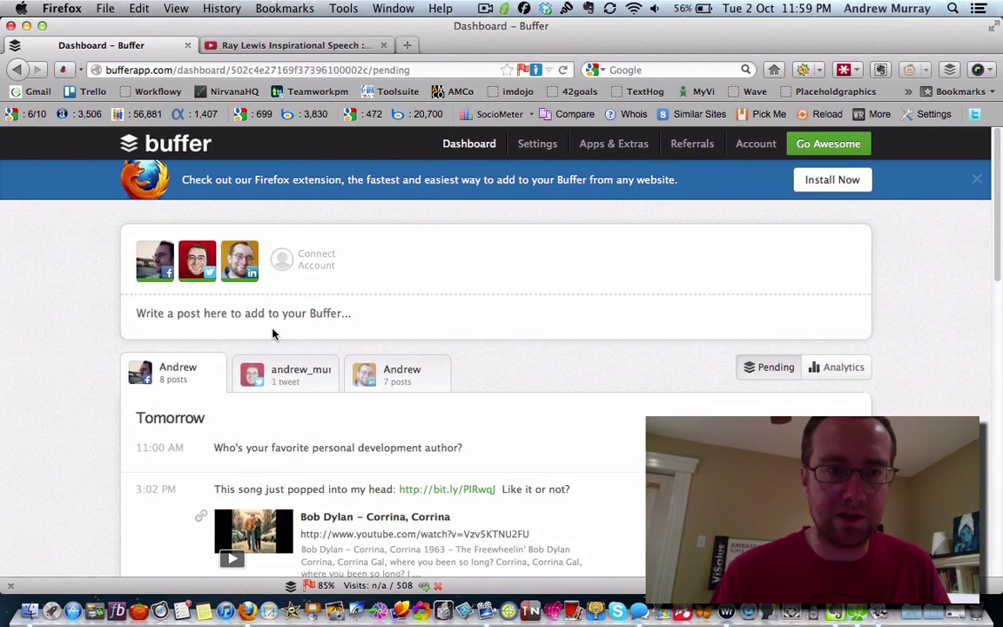
- Attach shannon-sharpe.jpg from the Desktop folder as the photo for a new Buffer post
{"action": "left_click", "coordinate": [219, 314]}
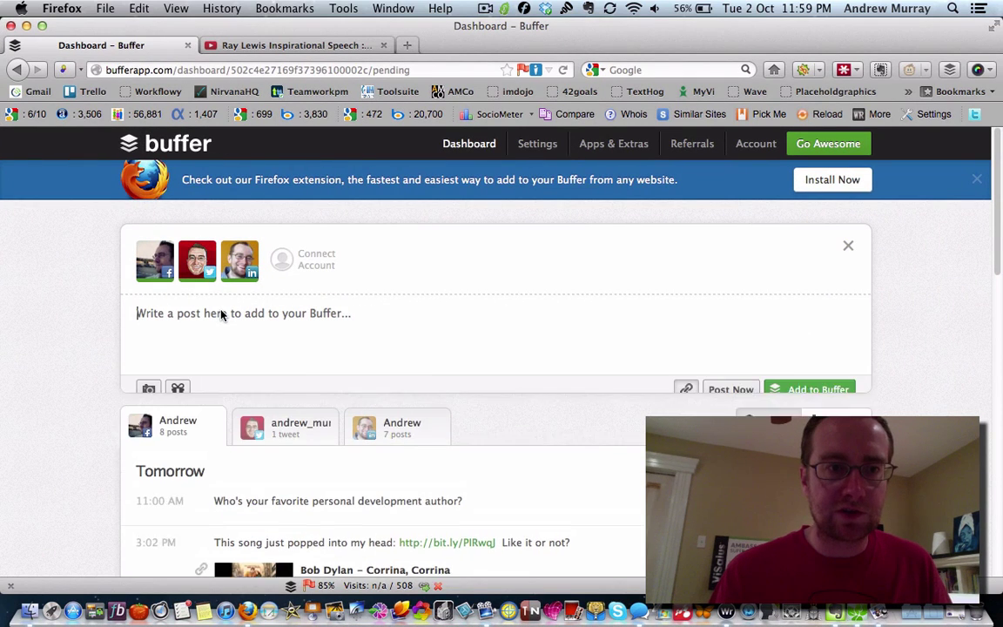
{"action": "left_click", "coordinate": [150, 397]}
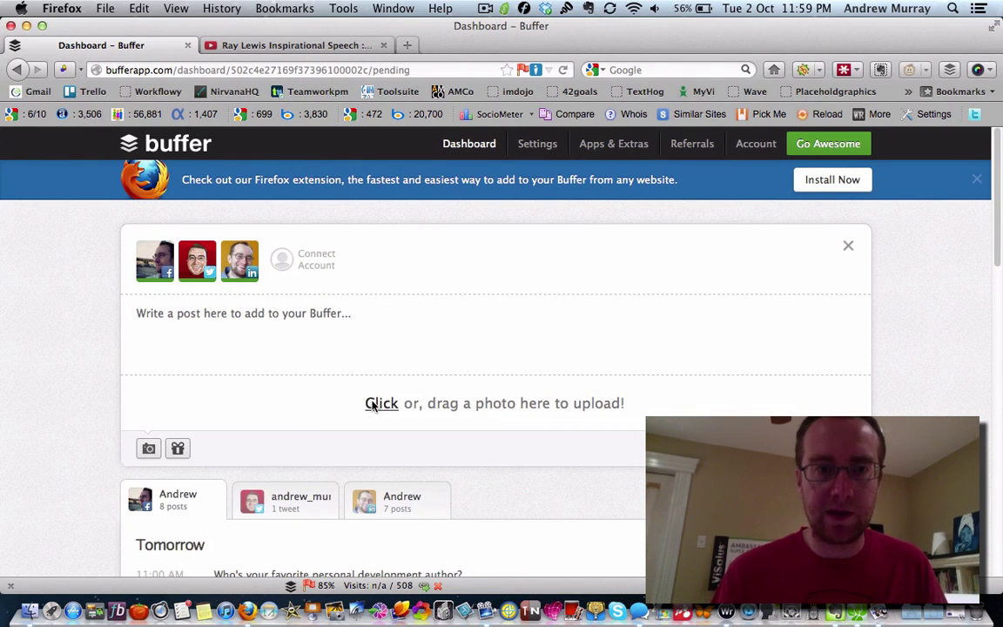
{"action": "left_click", "coordinate": [373, 404]}
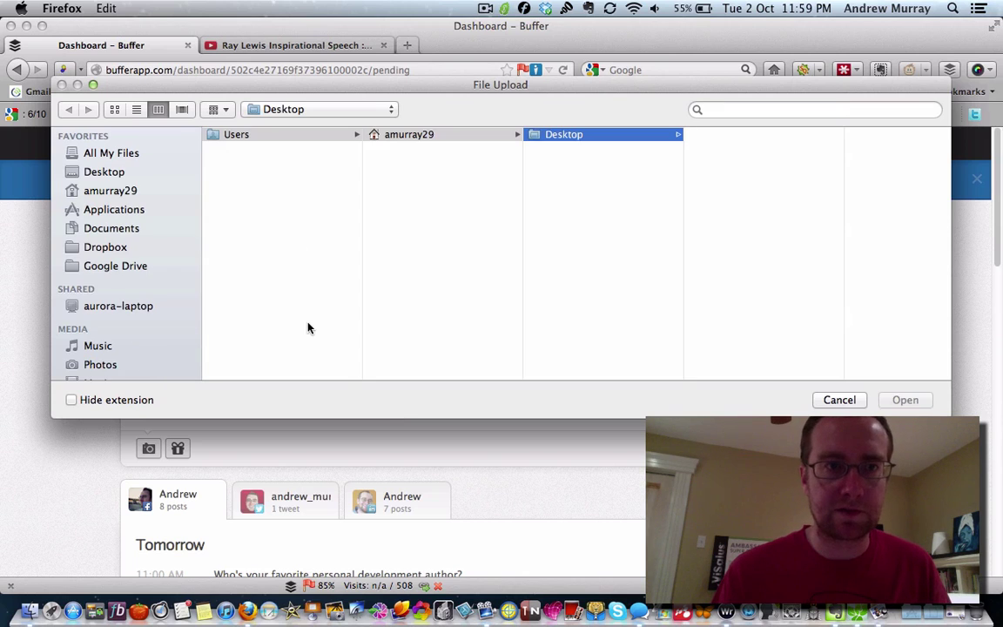
{"action": "left_click", "coordinate": [627, 138]}
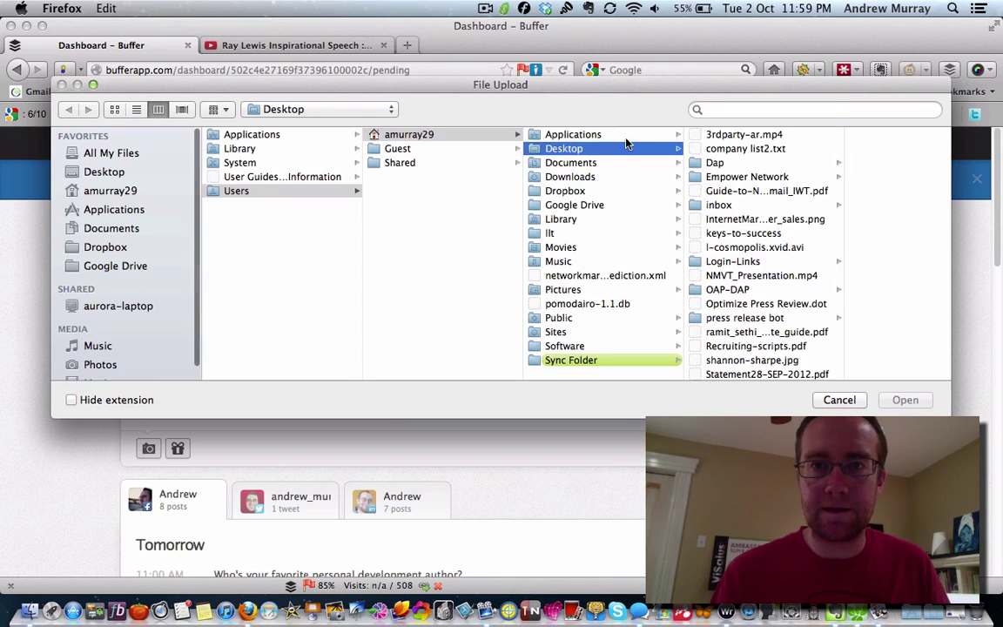
{"action": "left_click", "coordinate": [625, 137]}
{"action": "left_click", "coordinate": [585, 149]}
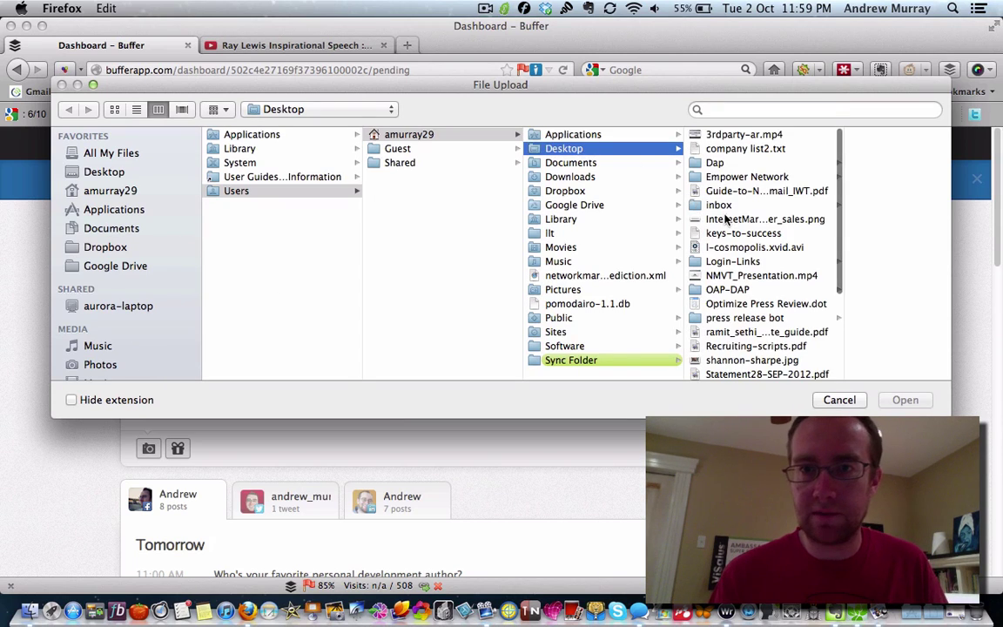
{"action": "scroll", "coordinate": [736, 226], "scroll_direction": "down", "scroll_amount": 3}
{"action": "left_click", "coordinate": [740, 277]}
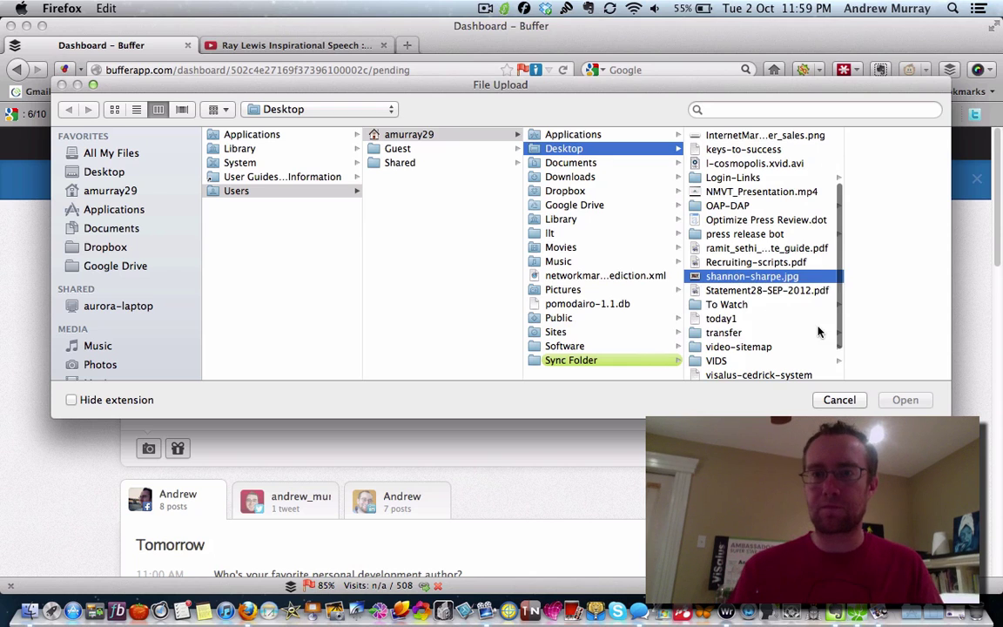
{"action": "left_click", "coordinate": [905, 399]}
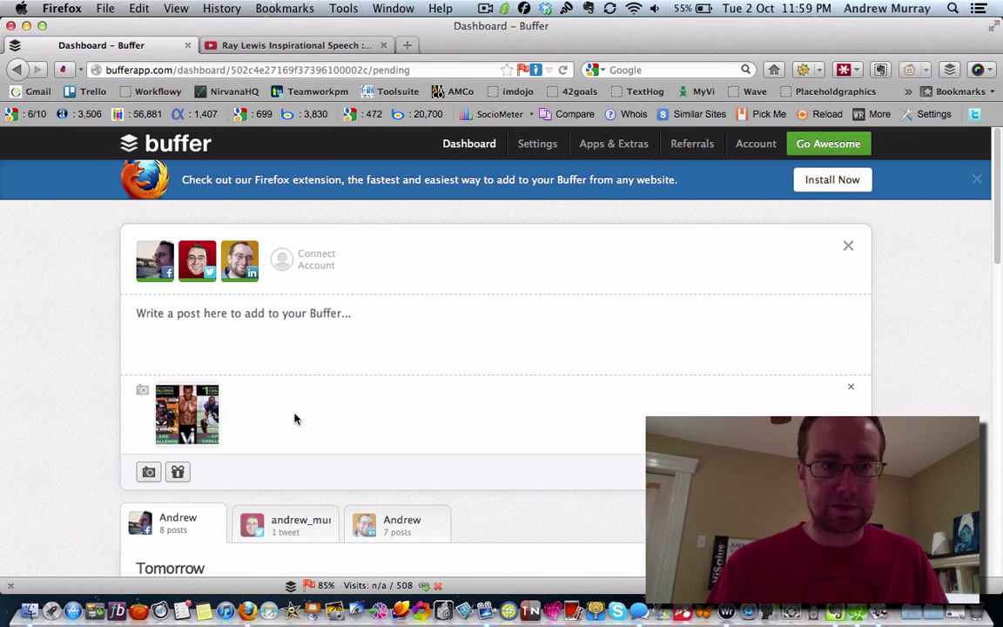
- Open a new blank browser tab and focus its search box
{"action": "right_click", "coordinate": [294, 418]}
{"action": "left_click", "coordinate": [247, 358]}
{"action": "left_click", "coordinate": [223, 318]}
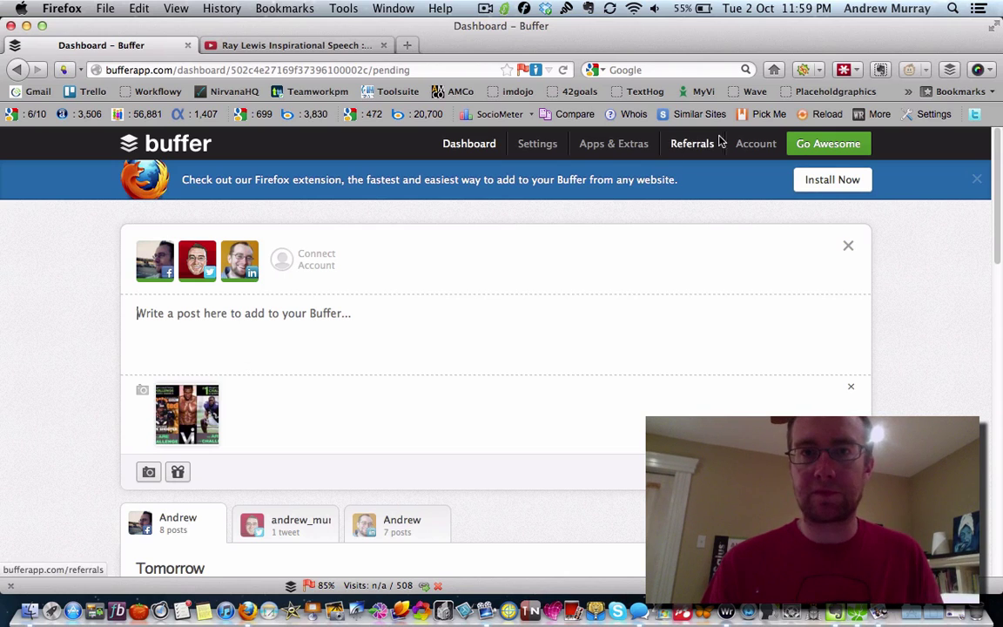
{"action": "left_click", "coordinate": [406, 45]}
{"action": "left_click", "coordinate": [627, 69]}
- Search for 'shannon sharpe' and open his Wikipedia article
{"action": "type", "text": "shannon s"}
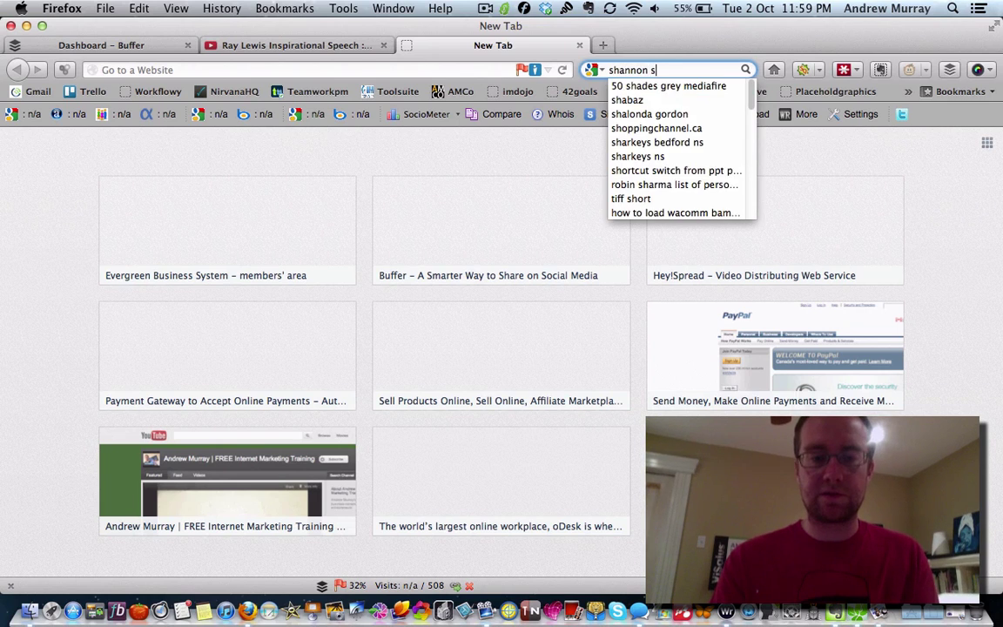
{"action": "type", "text": "ha"}
{"action": "left_click", "coordinate": [647, 86]}
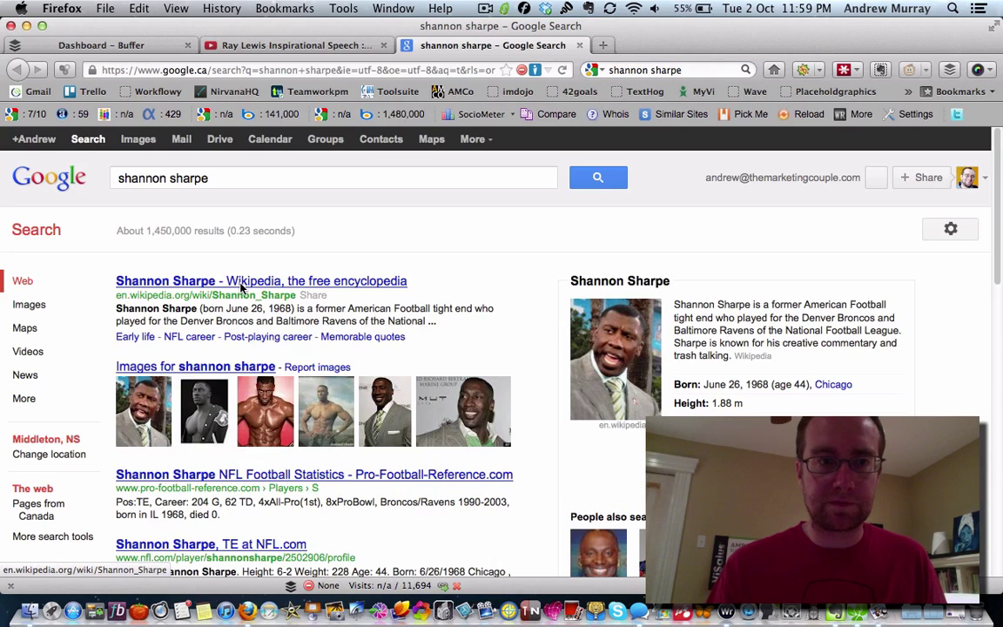
{"action": "left_click", "coordinate": [242, 281]}
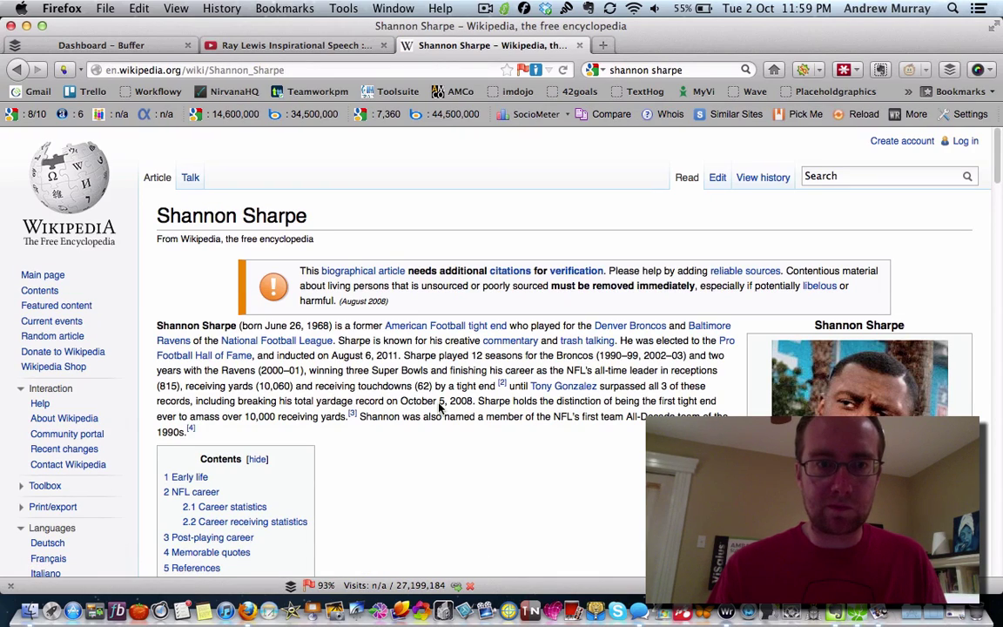
- Read through Shannon Sharpe's NFL career and statistics, then return to the Buffer dashboard tab
{"action": "scroll", "coordinate": [441, 407], "scroll_direction": "down", "scroll_amount": 1}
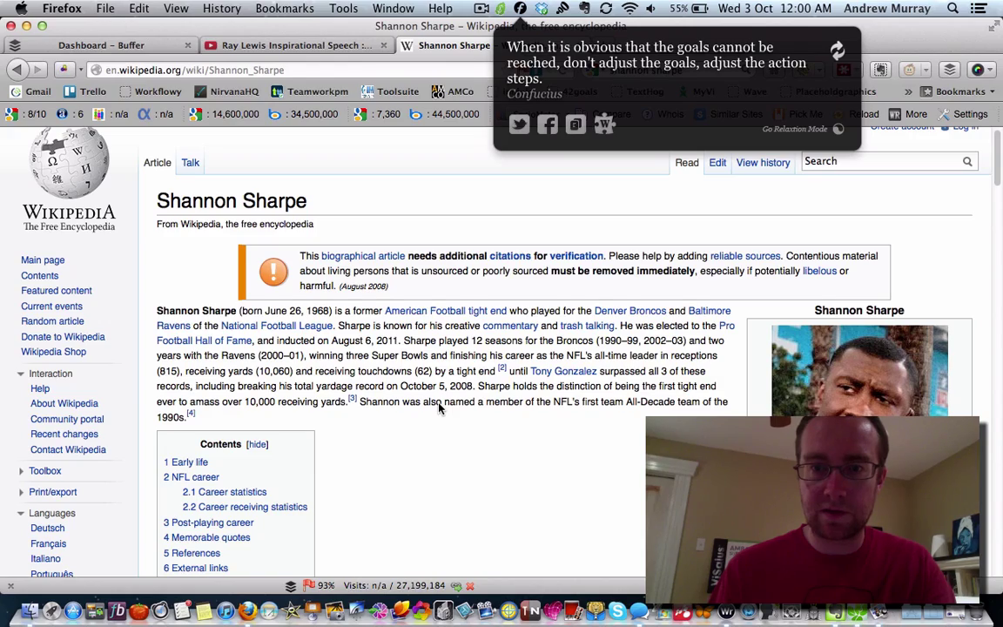
{"action": "scroll", "coordinate": [441, 407], "scroll_direction": "down", "scroll_amount": 1}
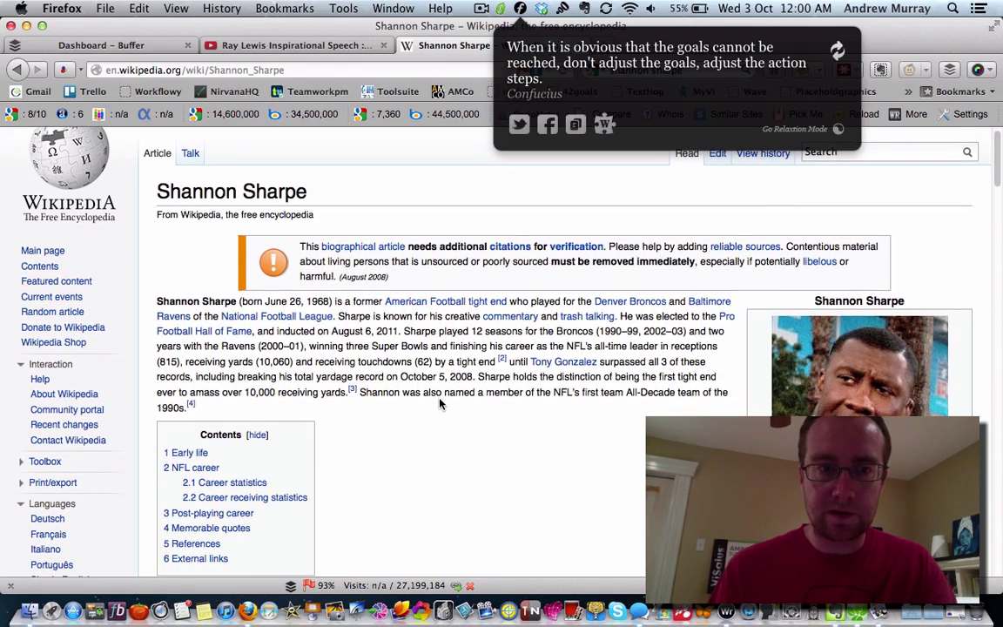
{"action": "scroll", "coordinate": [440, 394], "scroll_direction": "down", "scroll_amount": 2}
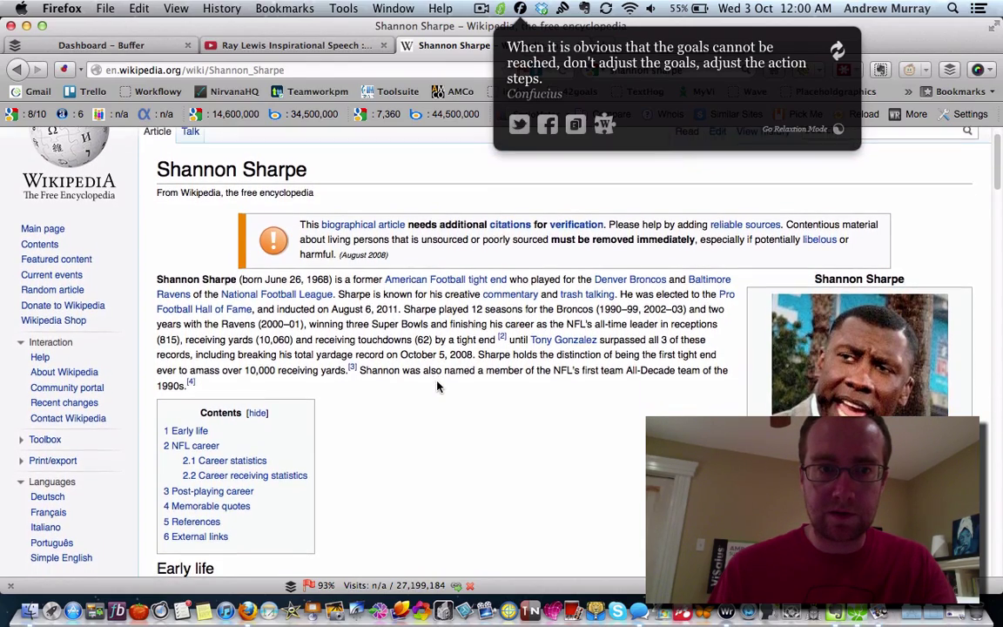
{"action": "scroll", "coordinate": [439, 387], "scroll_direction": "down", "scroll_amount": 1}
{"action": "scroll", "coordinate": [438, 386], "scroll_direction": "down", "scroll_amount": 5}
{"action": "scroll", "coordinate": [438, 386], "scroll_direction": "down", "scroll_amount": 9}
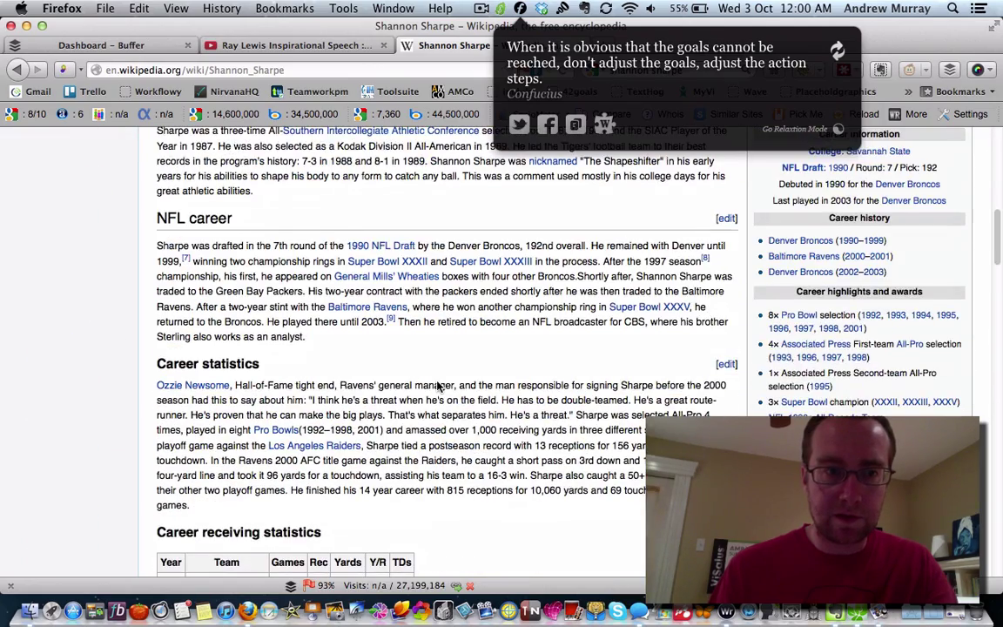
{"action": "scroll", "coordinate": [439, 387], "scroll_direction": "down", "scroll_amount": 2}
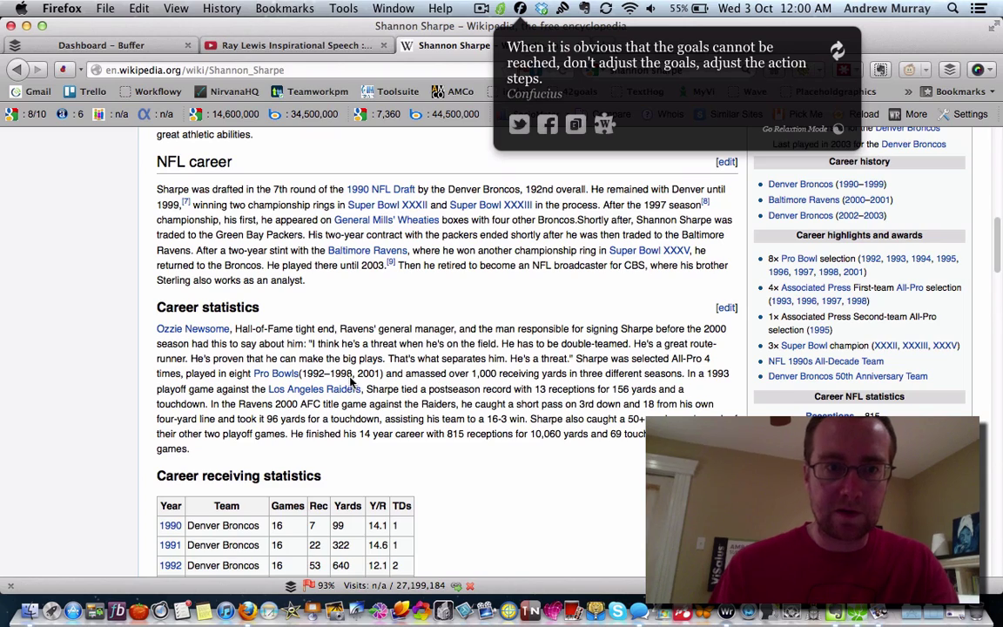
{"action": "scroll", "coordinate": [351, 283], "scroll_direction": "up", "scroll_amount": 15}
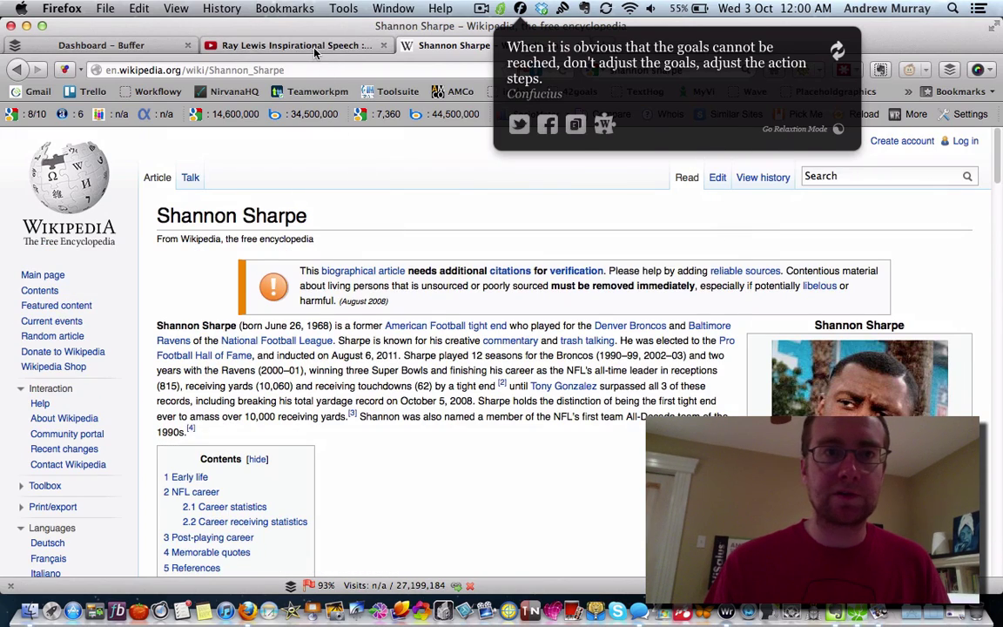
{"action": "left_click", "coordinate": [282, 45]}
{"action": "left_click", "coordinate": [137, 48]}
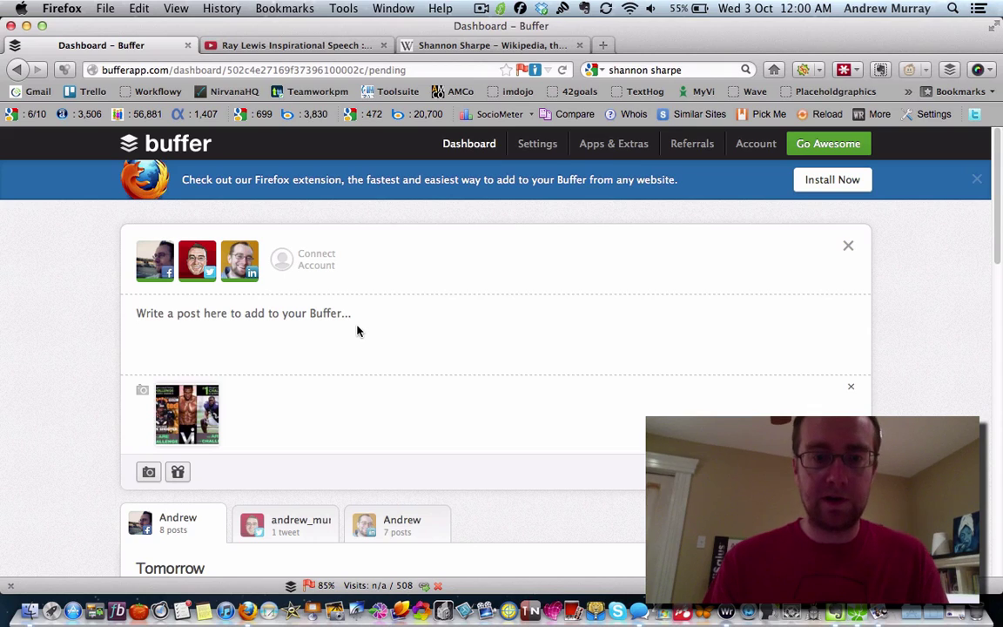
- Write the '8 Pro-Bowl NFLer Shannon Sharpe just joined The Challenge' post with its bodybyvi.com link, excluding Twitter
{"action": "left_click", "coordinate": [357, 330]}
{"action": "type", "text": "8 Pro-Bowl NFLer Sha"}
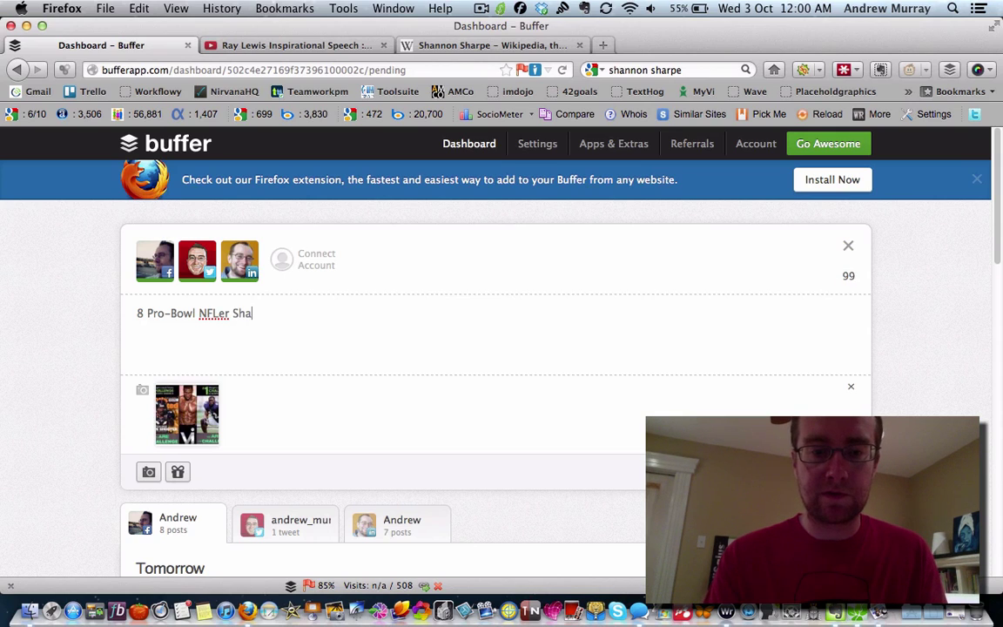
{"action": "type", "text": "nnon Sharpe just joined the Challenge.  Are you still"}
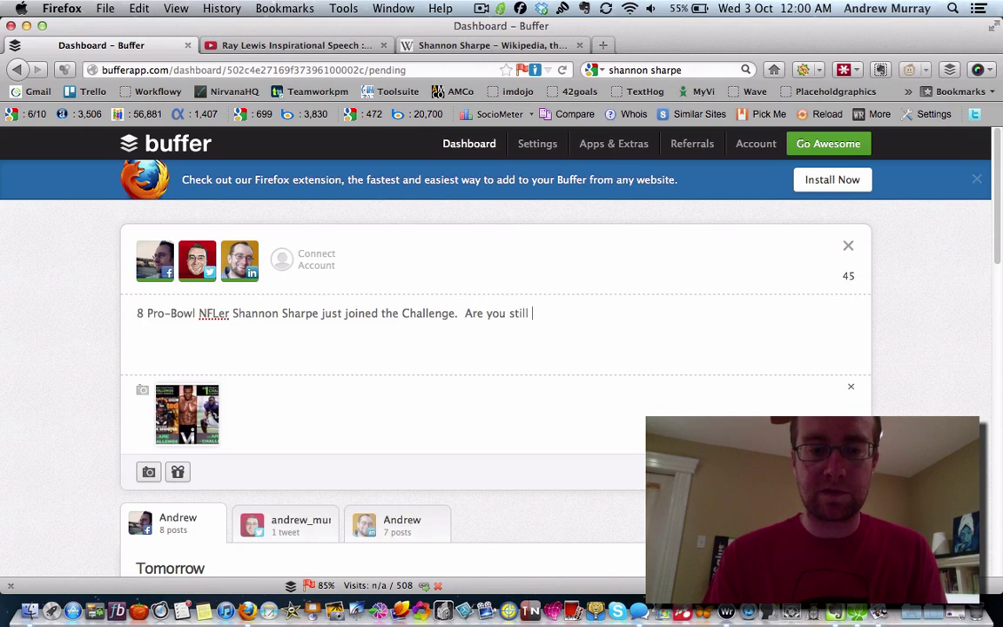
{"action": "type", "text": "going to try"}
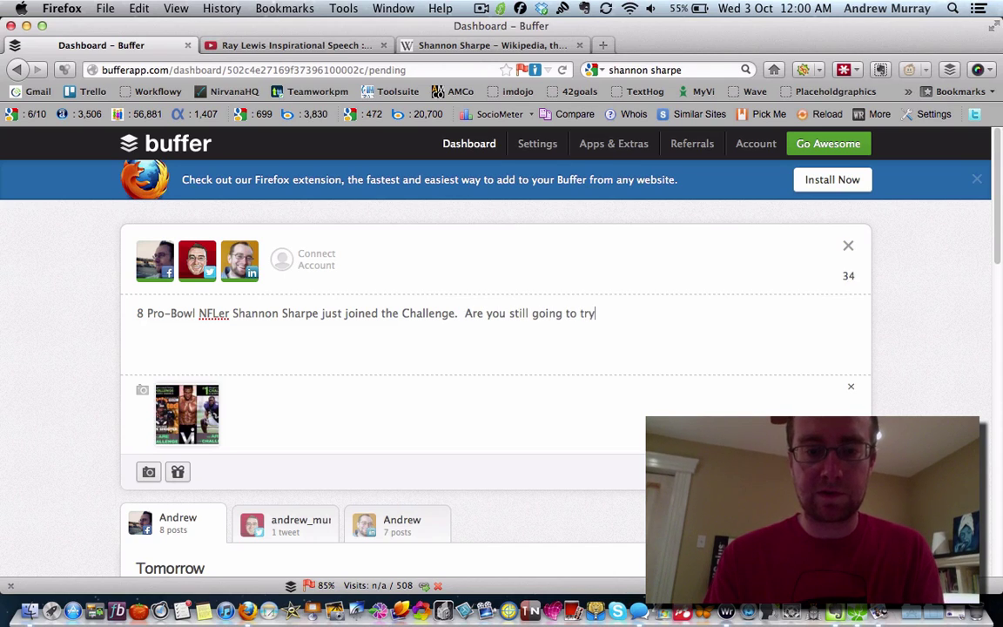
{"action": "type", "text": " to ignore this?  Click"}
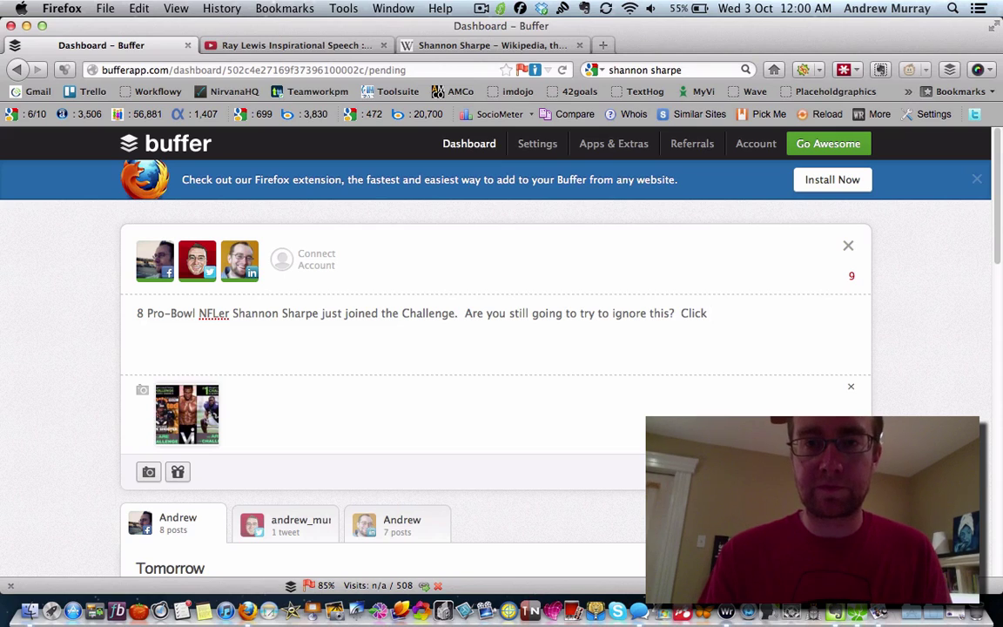
{"action": "key", "text": "BackSpace"}
{"action": "key", "text": "BackSpace"}
{"action": "key", "text": "BackSpace"}
{"action": "key", "text": "BackSpace"}
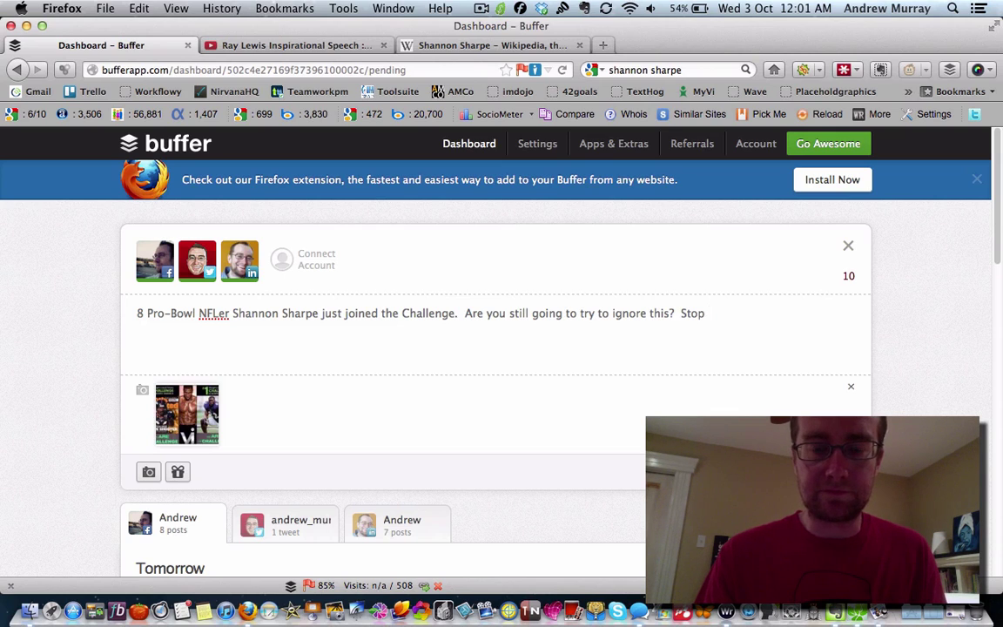
{"action": "type", "text": "fig"}
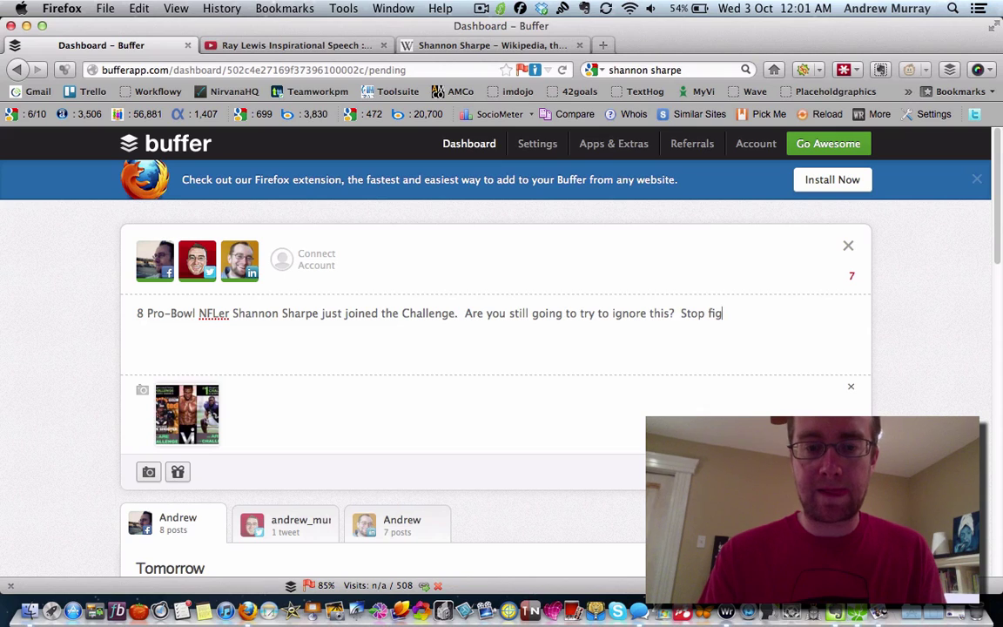
{"action": "type", "text": "hting the "}
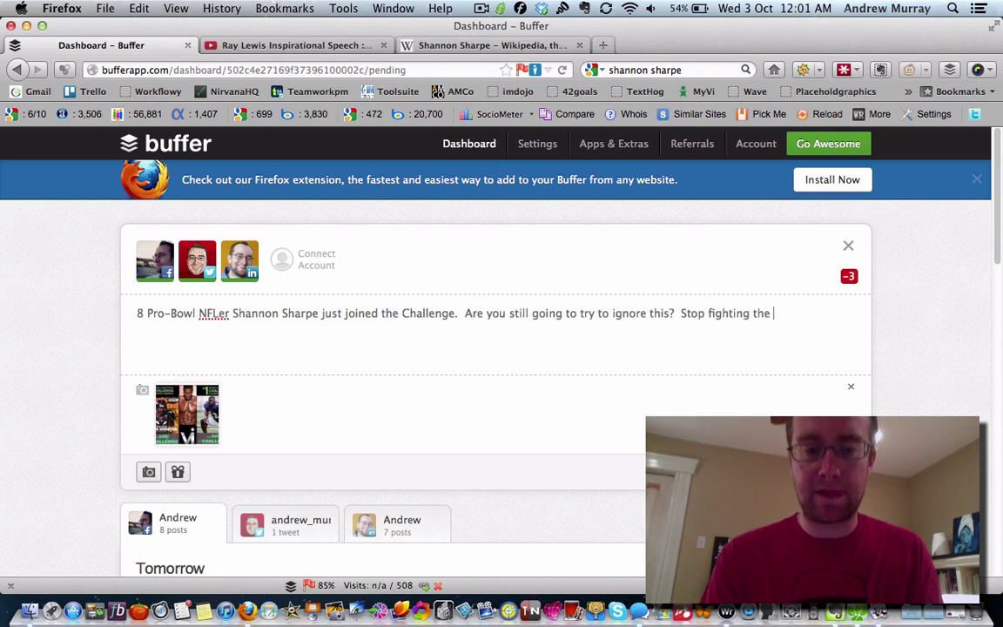
{"action": "type", "text": "inevitable"}
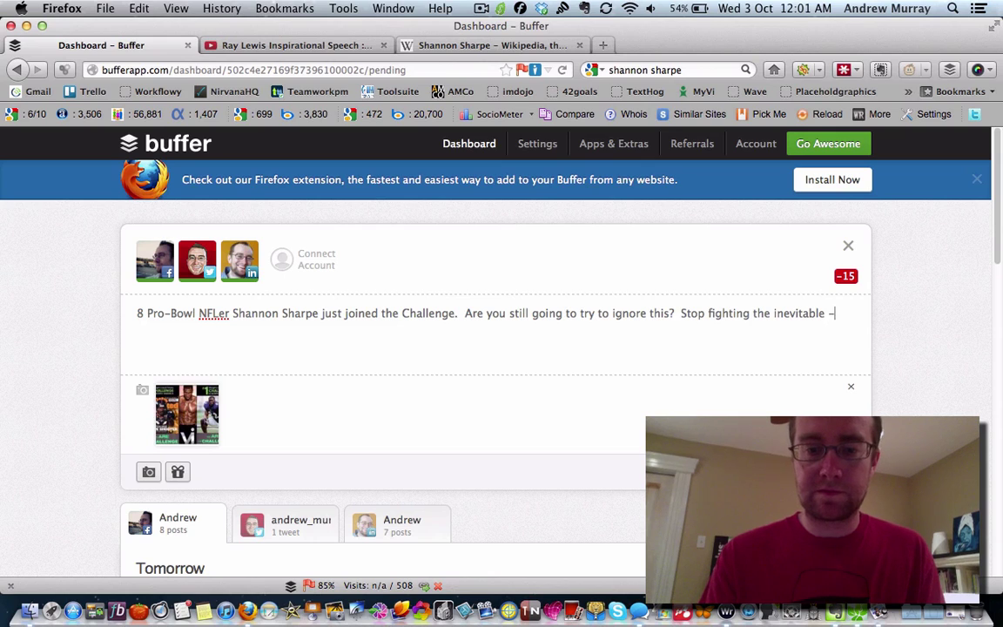
{"action": "type", "text": " – Jon th"}
{"action": "key", "text": "BackSpace"}
{"action": "key", "text": "BackSpace"}
{"action": "key", "text": "BackSpace"}
{"action": "key", "text": "BackSpace"}
{"action": "key", "text": "BackSpace"}
{"action": "key", "text": "BackSpace"}
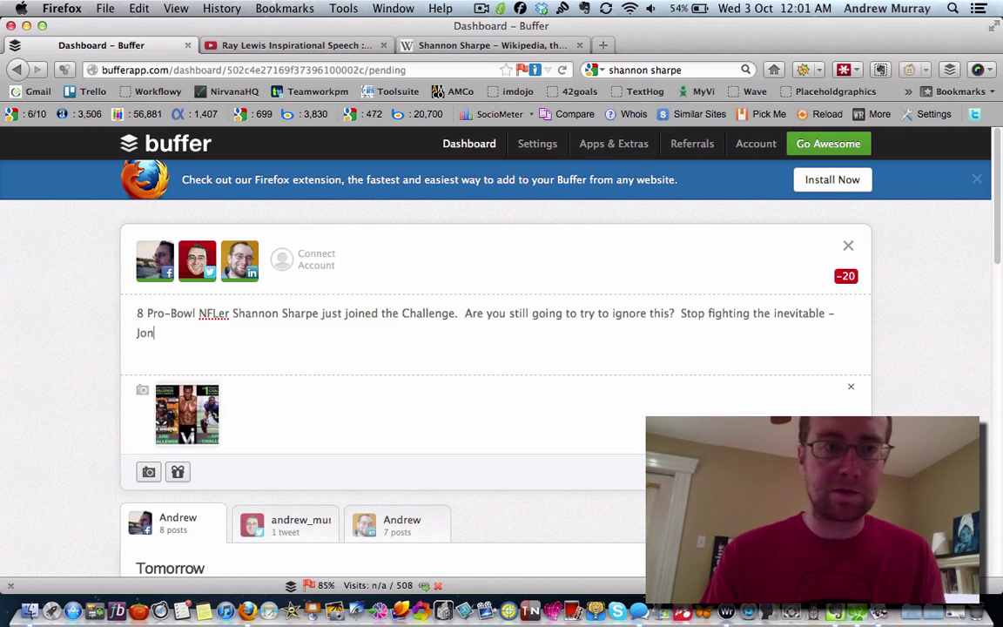
{"action": "type", "text": "in The Challenge: htt"}
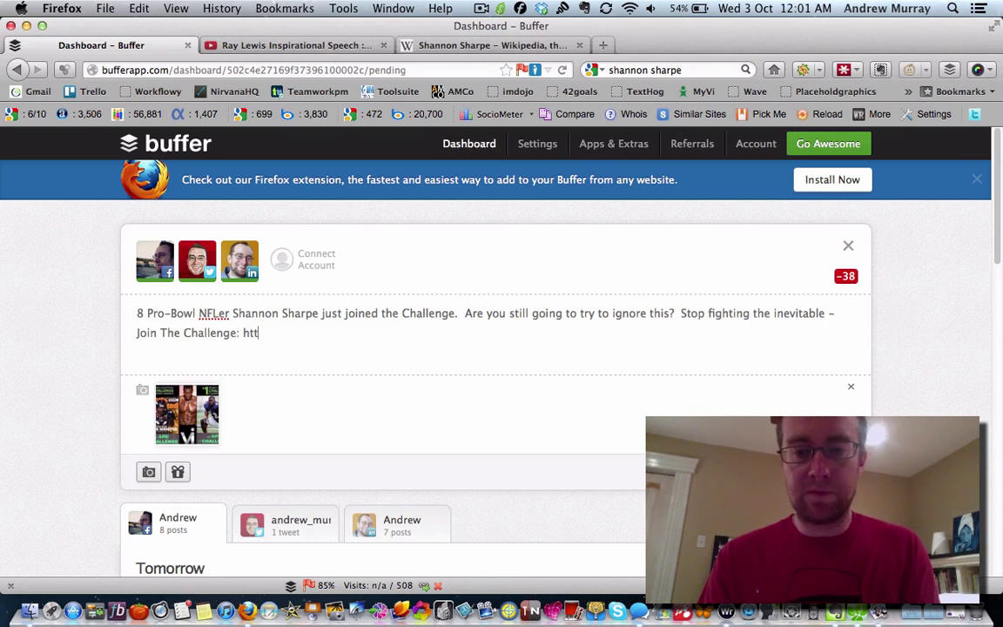
{"action": "type", "text": "p://andrewmurray.bodybyvi.com"}
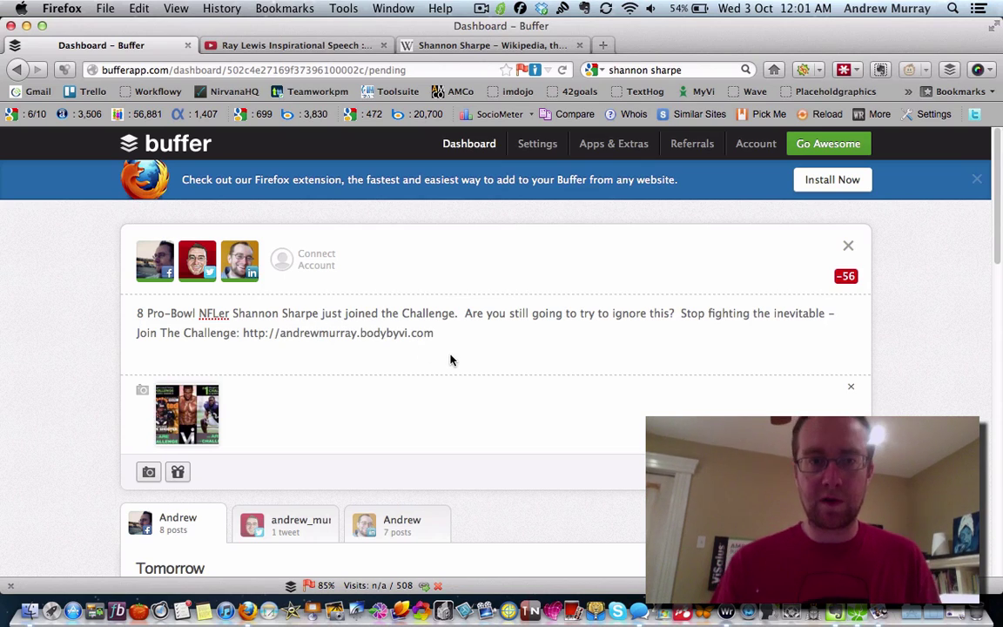
{"action": "mouse_move", "coordinate": [856, 278]}
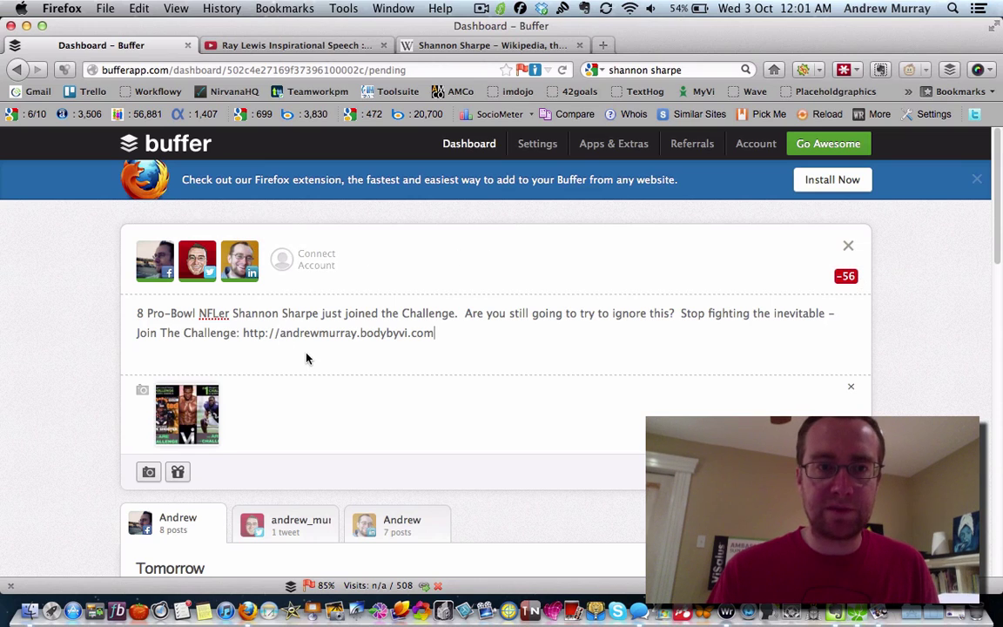
{"action": "left_click", "coordinate": [193, 259]}
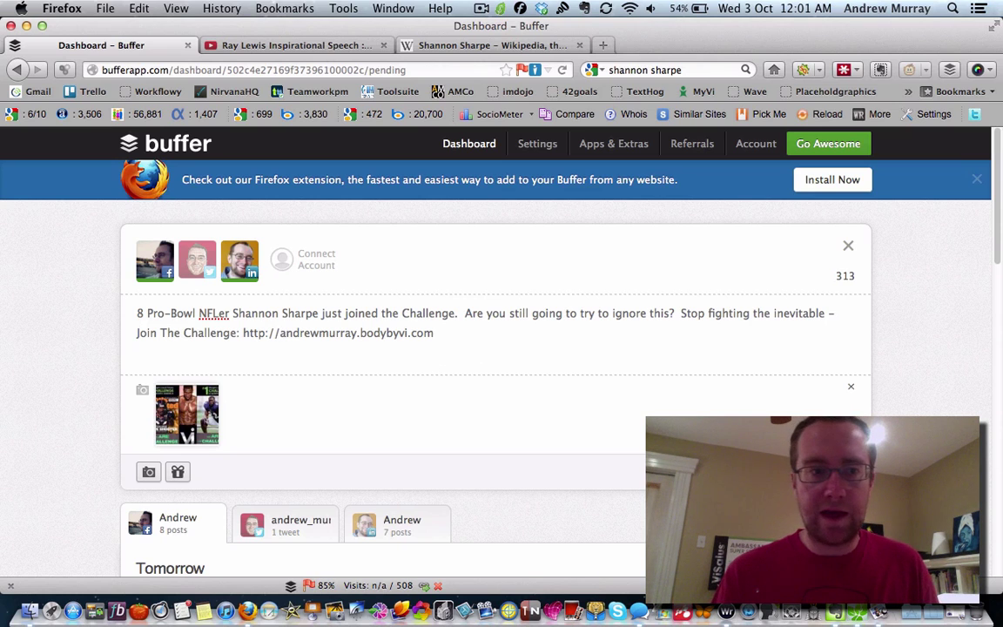
- Add the Shannon Sharpe post to the queue and check it landed on Sunday 7th October, 11:00 AM
{"action": "left_click", "coordinate": [827, 472]}
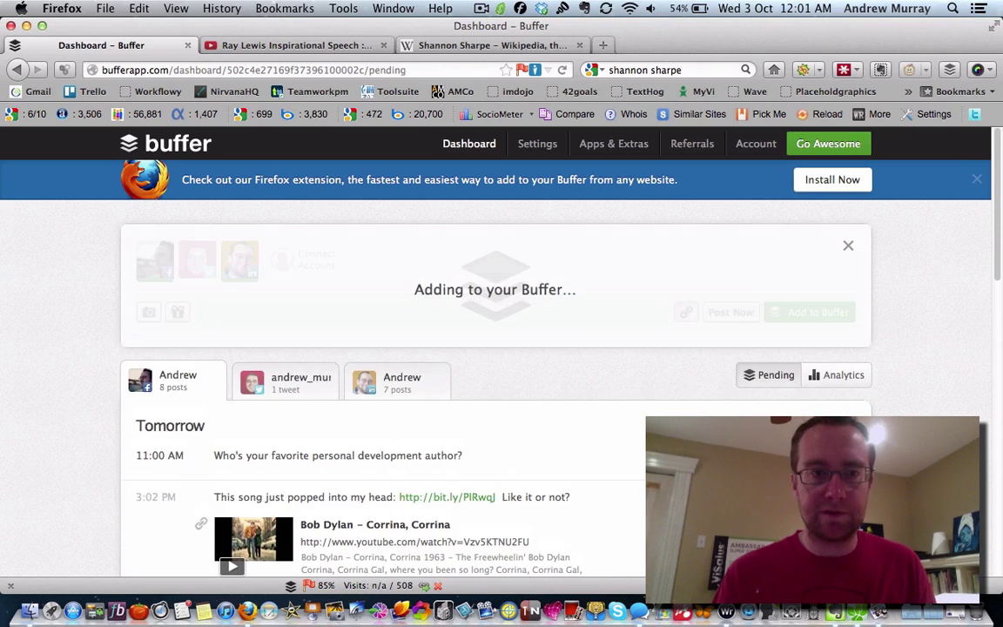
{"action": "scroll", "coordinate": [497, 348], "scroll_direction": "down", "scroll_amount": 5}
{"action": "scroll", "coordinate": [496, 349], "scroll_direction": "down", "scroll_amount": 10}
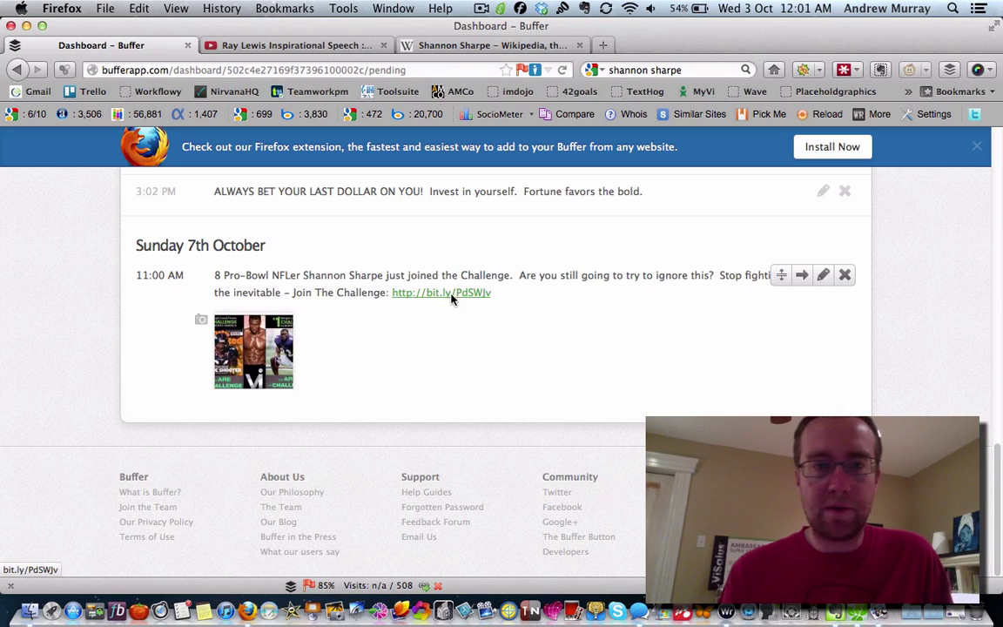
{"action": "scroll", "coordinate": [514, 309], "scroll_direction": "up", "scroll_amount": 15}
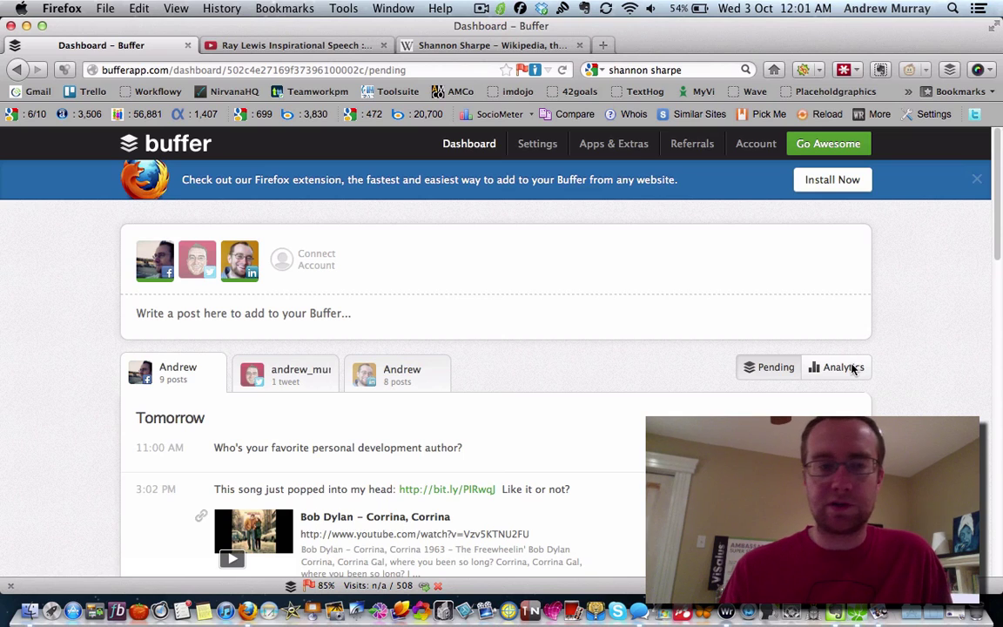
{"action": "scroll", "coordinate": [464, 432], "scroll_direction": "down", "scroll_amount": 15}
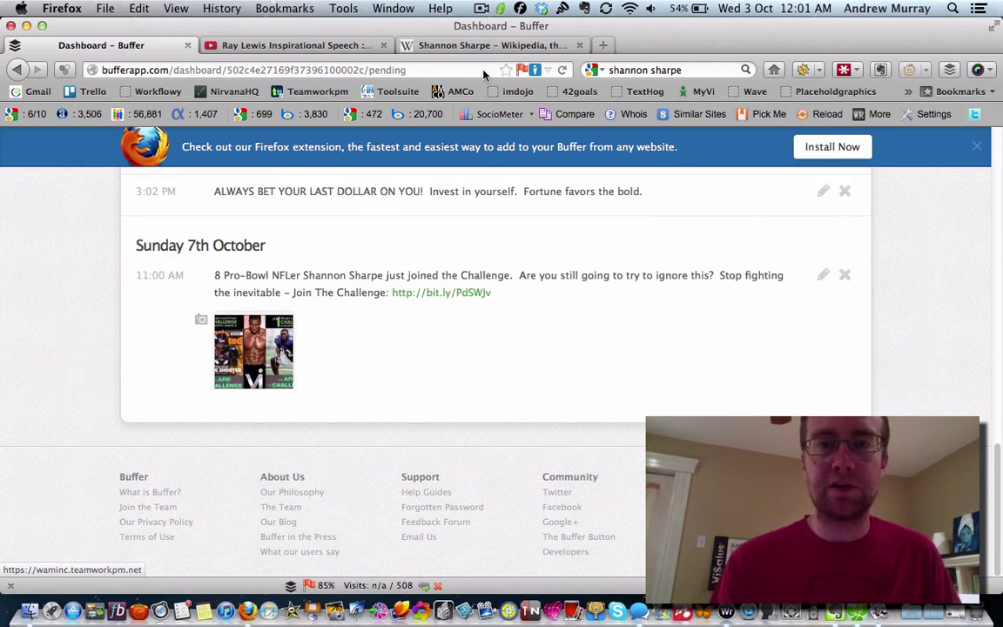
- Open Facebook in a new browser page and log in
{"action": "left_click", "coordinate": [603, 46]}
{"action": "type", "text": "facebook.com/"}
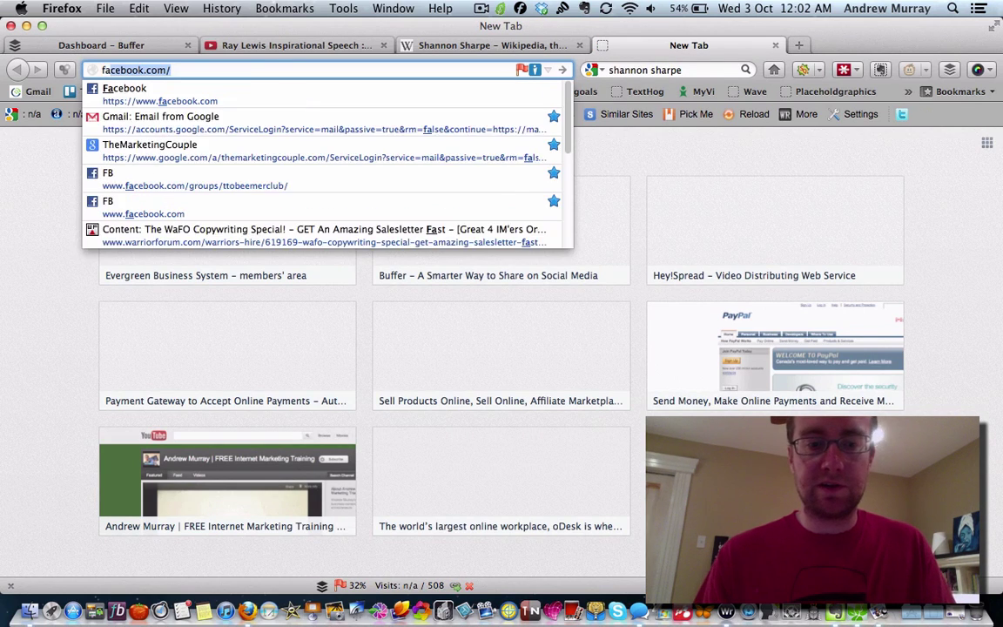
{"action": "key", "text": "Return"}
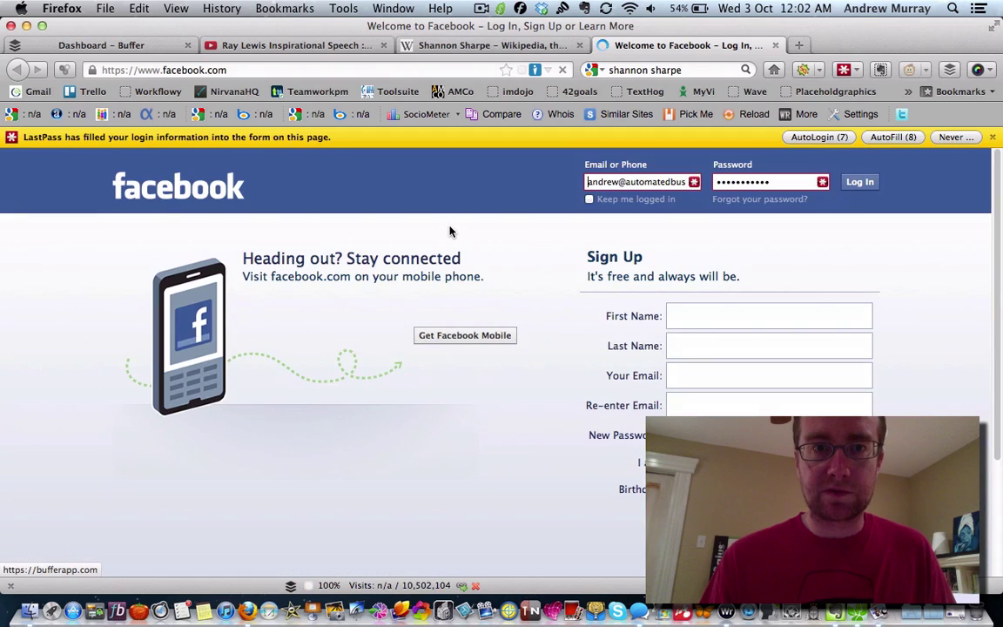
{"action": "left_click", "coordinate": [857, 183]}
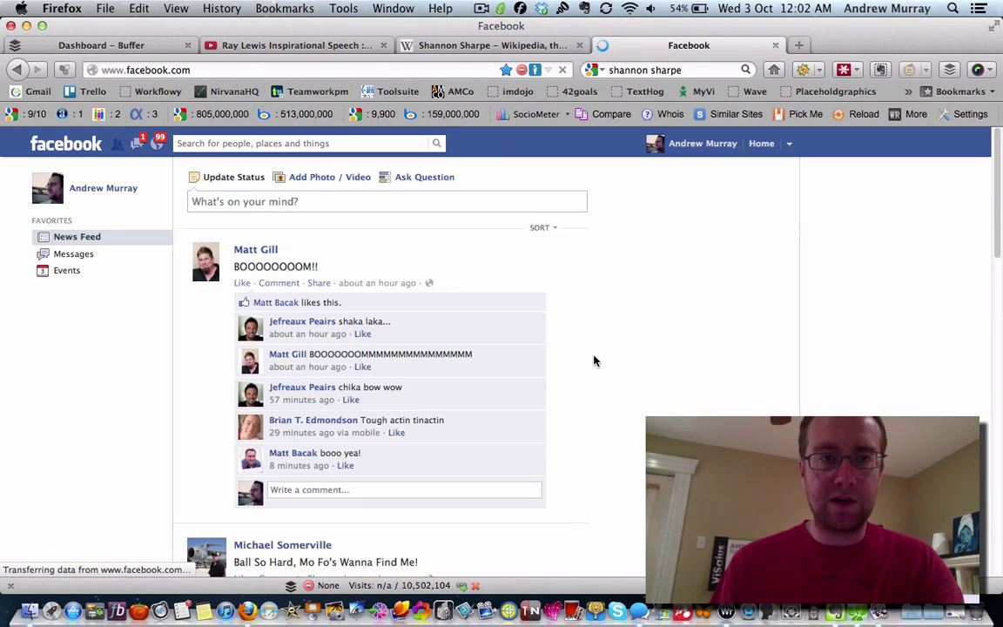
- Like the top news-feed post, then scroll down to the BMW 'TOLD U SO' photo post
{"action": "scroll", "coordinate": [485, 381], "scroll_direction": "down", "scroll_amount": 2}
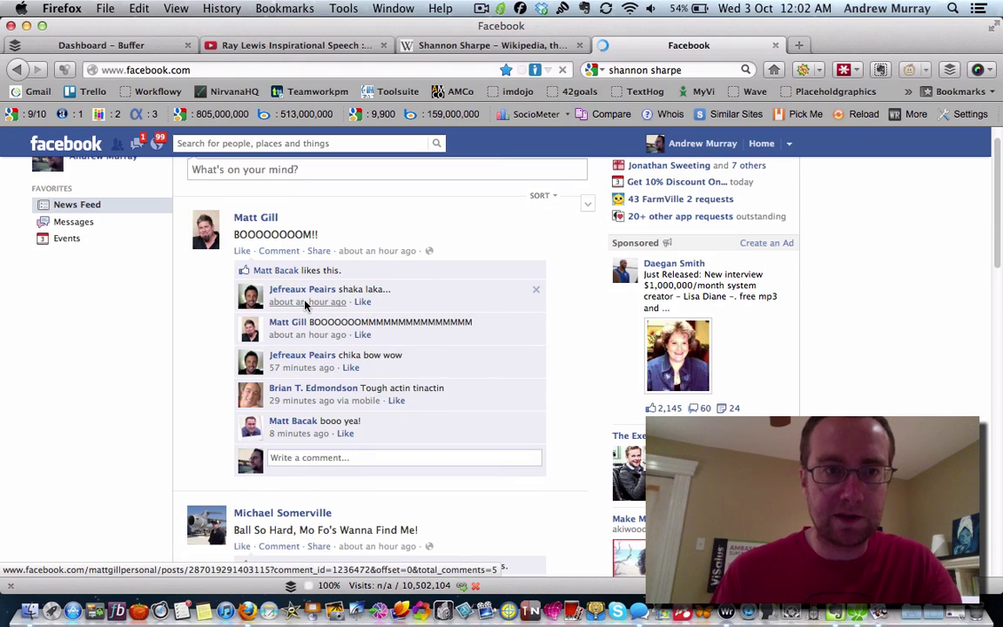
{"action": "left_click", "coordinate": [242, 251]}
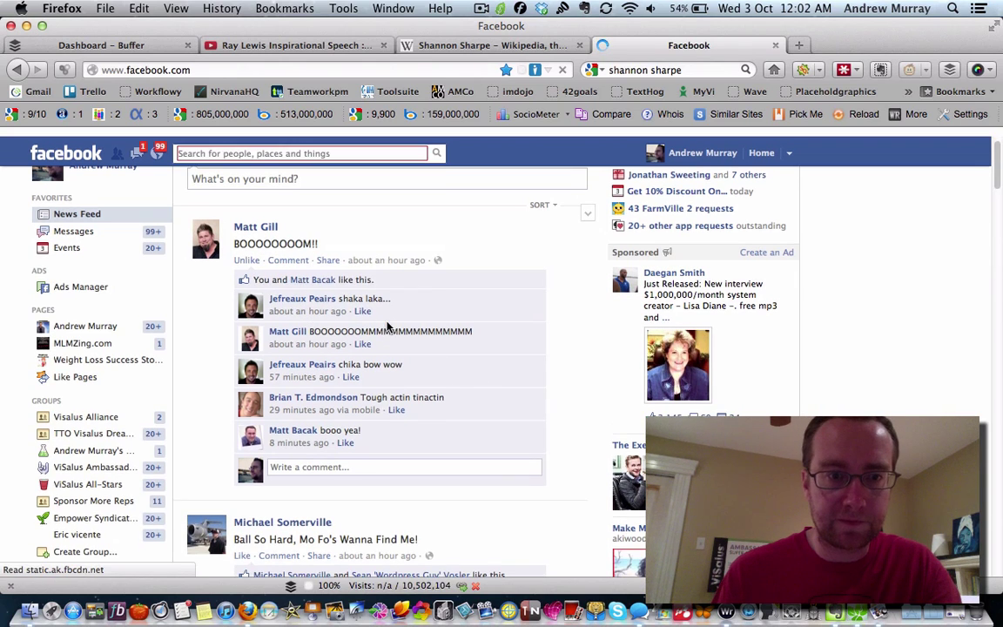
{"action": "scroll", "coordinate": [388, 326], "scroll_direction": "down", "scroll_amount": 10}
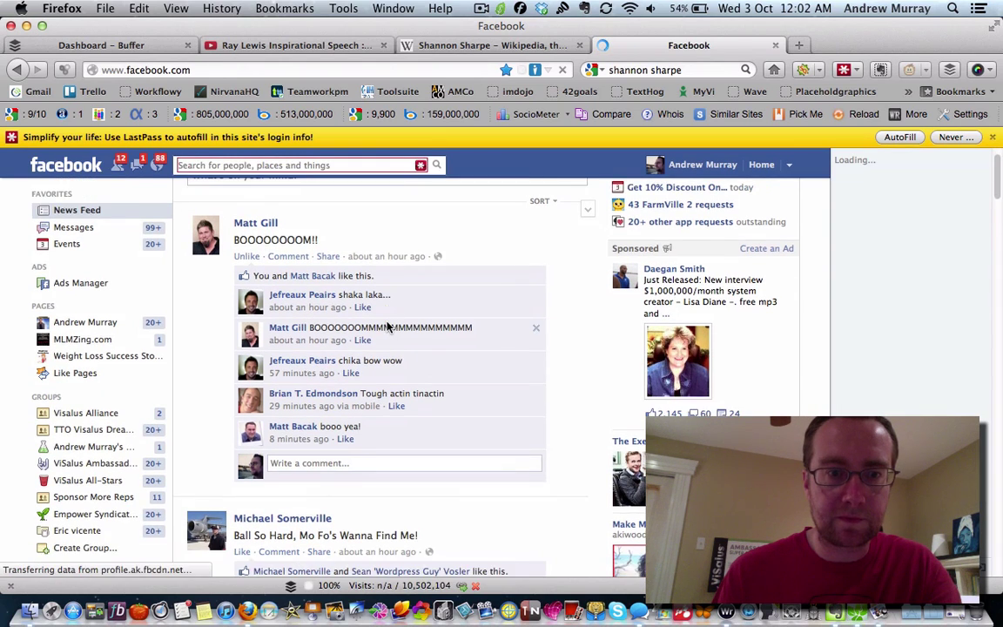
{"action": "scroll", "coordinate": [387, 326], "scroll_direction": "down", "scroll_amount": 15}
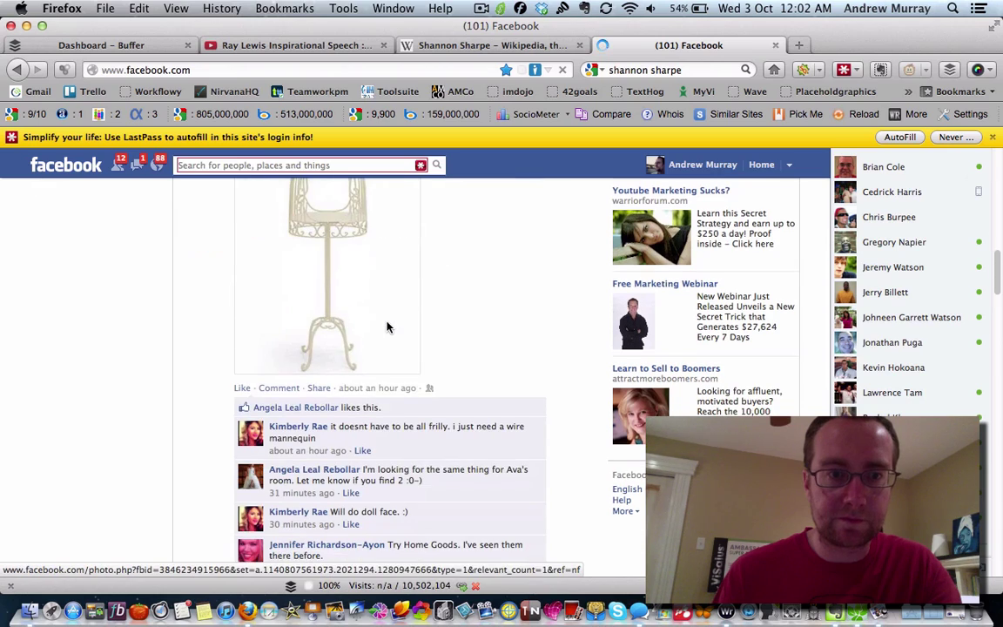
{"action": "scroll", "coordinate": [388, 326], "scroll_direction": "down", "scroll_amount": 15}
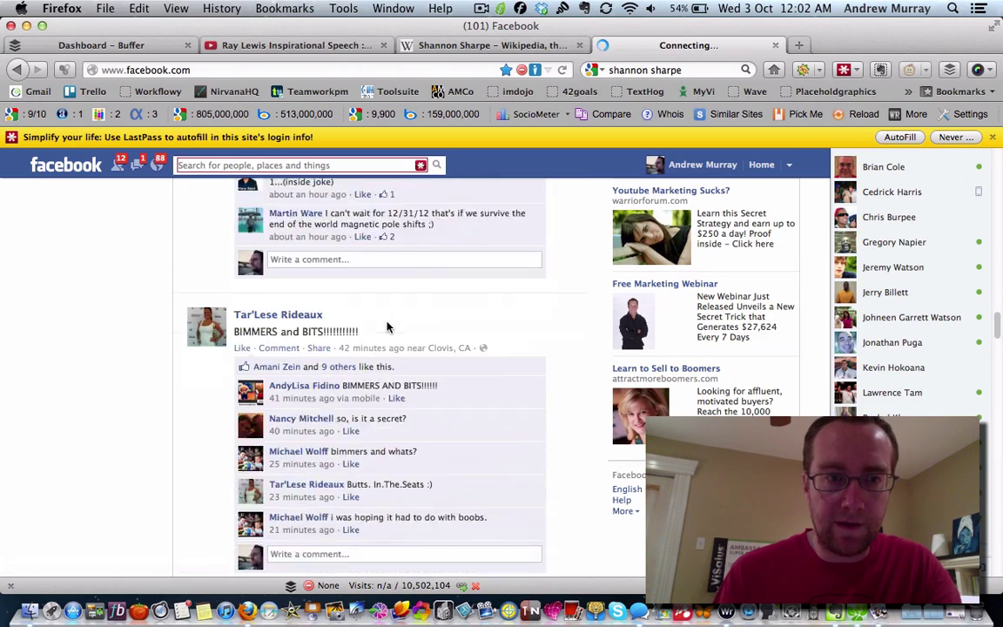
{"action": "scroll", "coordinate": [387, 325], "scroll_direction": "down", "scroll_amount": 15}
{"action": "scroll", "coordinate": [387, 325], "scroll_direction": "down", "scroll_amount": 15}
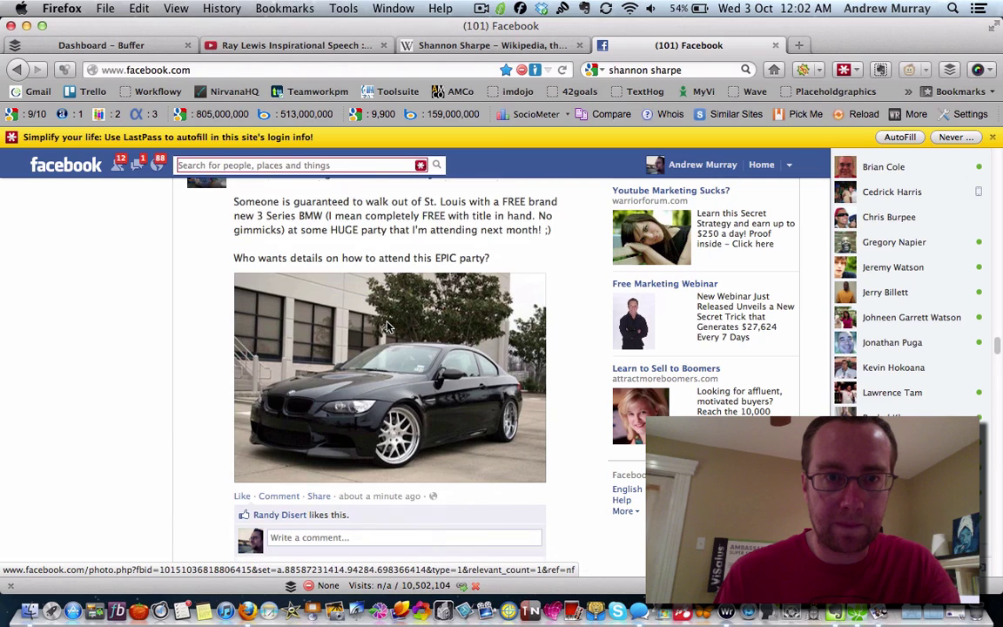
{"action": "scroll", "coordinate": [387, 326], "scroll_direction": "down", "scroll_amount": 10}
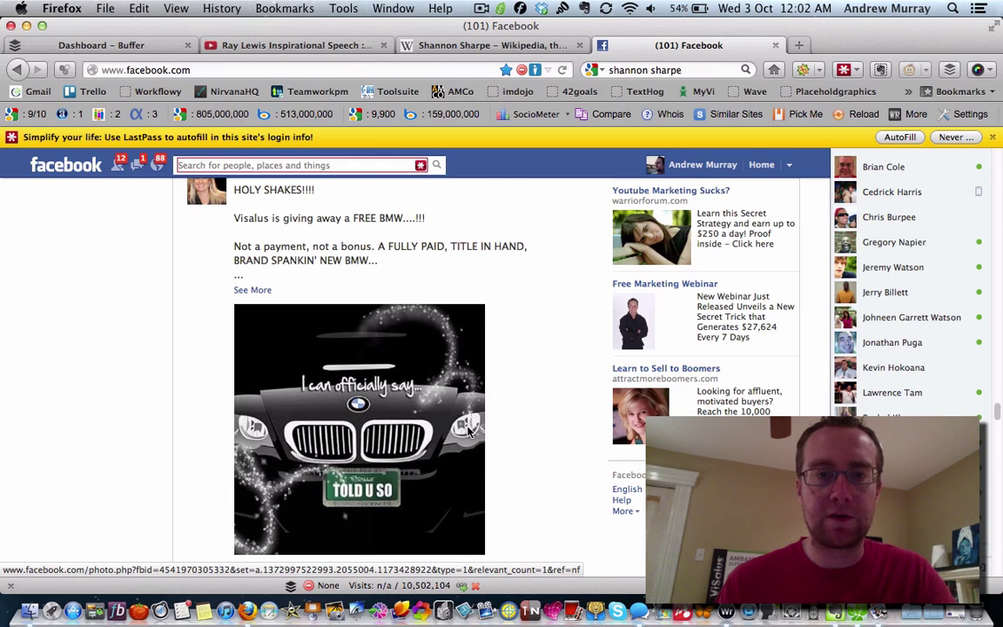
{"action": "scroll", "coordinate": [469, 430], "scroll_direction": "down", "scroll_amount": 10}
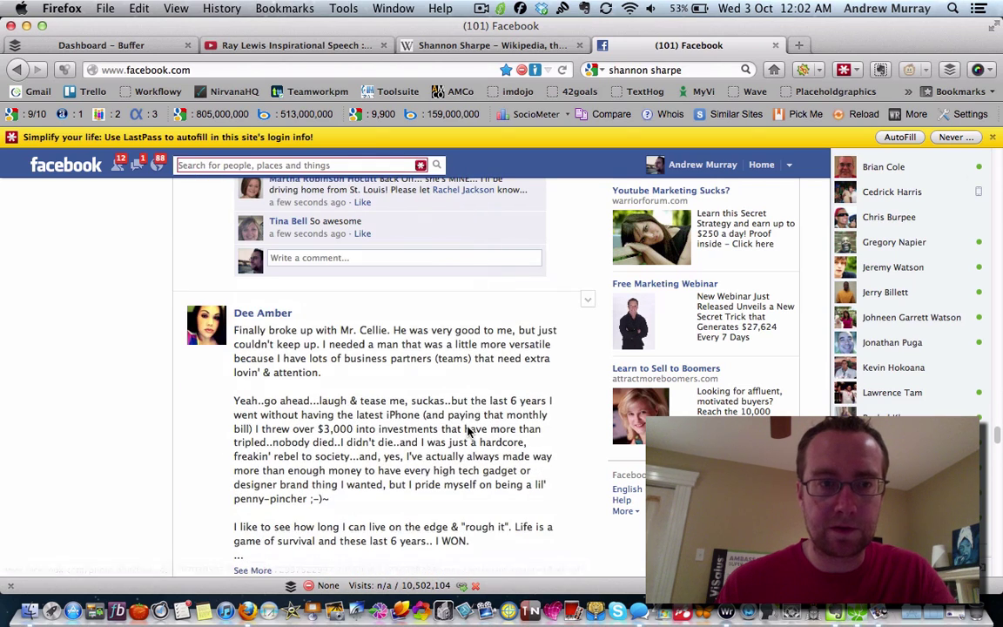
{"action": "scroll", "coordinate": [468, 431], "scroll_direction": "up", "scroll_amount": 5}
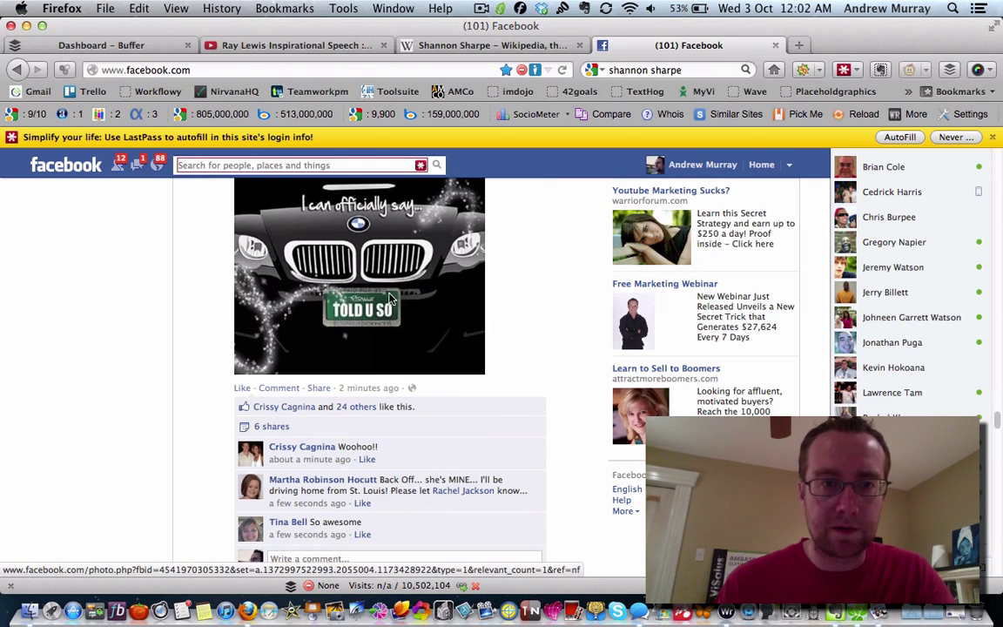
{"action": "scroll", "coordinate": [389, 297], "scroll_direction": "up", "scroll_amount": 3}
{"action": "scroll", "coordinate": [376, 422], "scroll_direction": "down", "scroll_amount": 2}
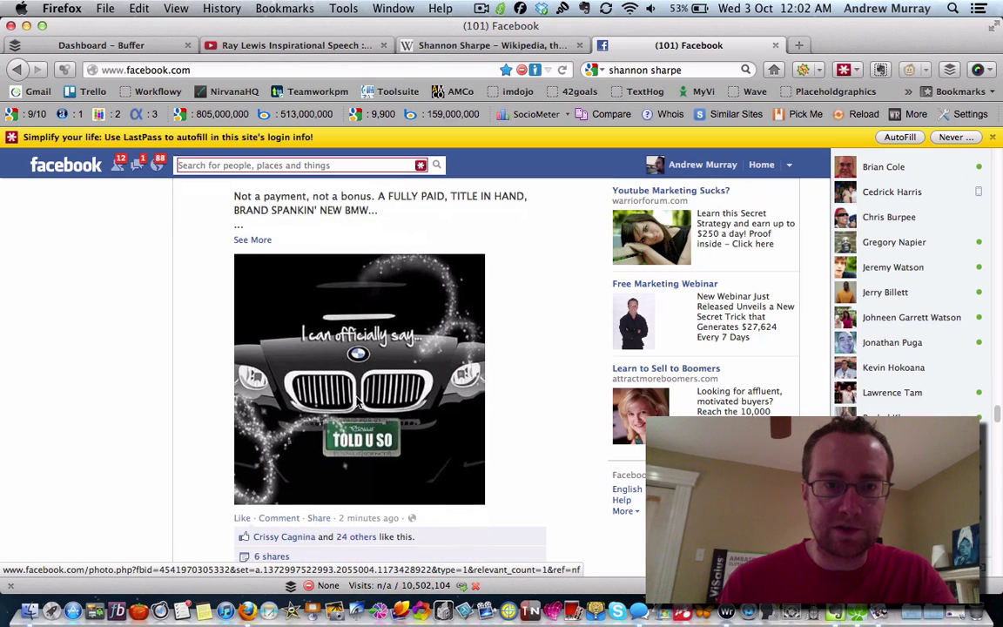
- Download the BMW photo from the viewer and save it to the Desktop as toldusobmw.jpg
{"action": "left_click", "coordinate": [352, 393]}
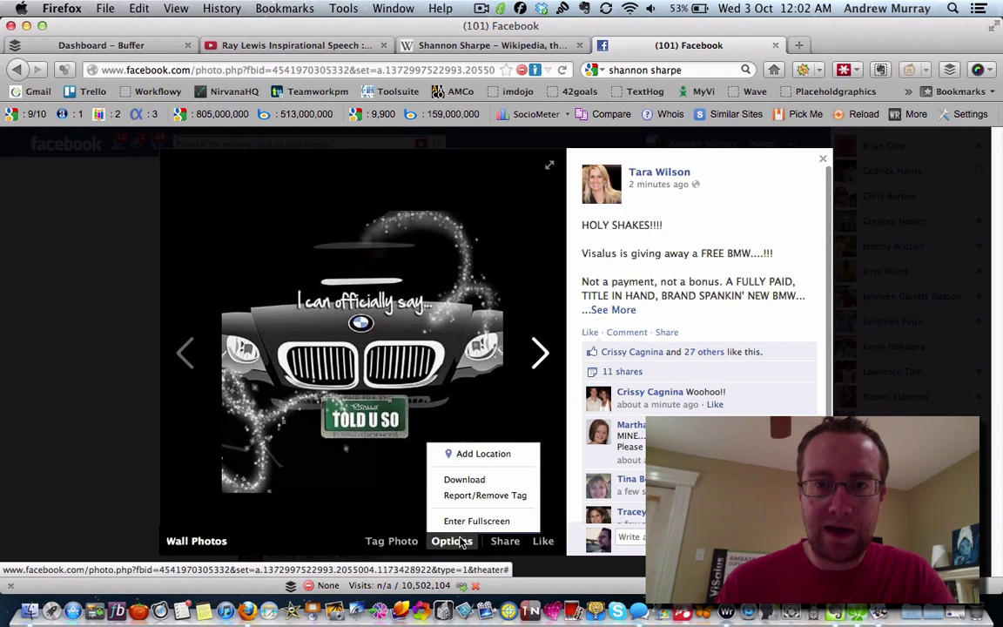
{"action": "left_click", "coordinate": [464, 479]}
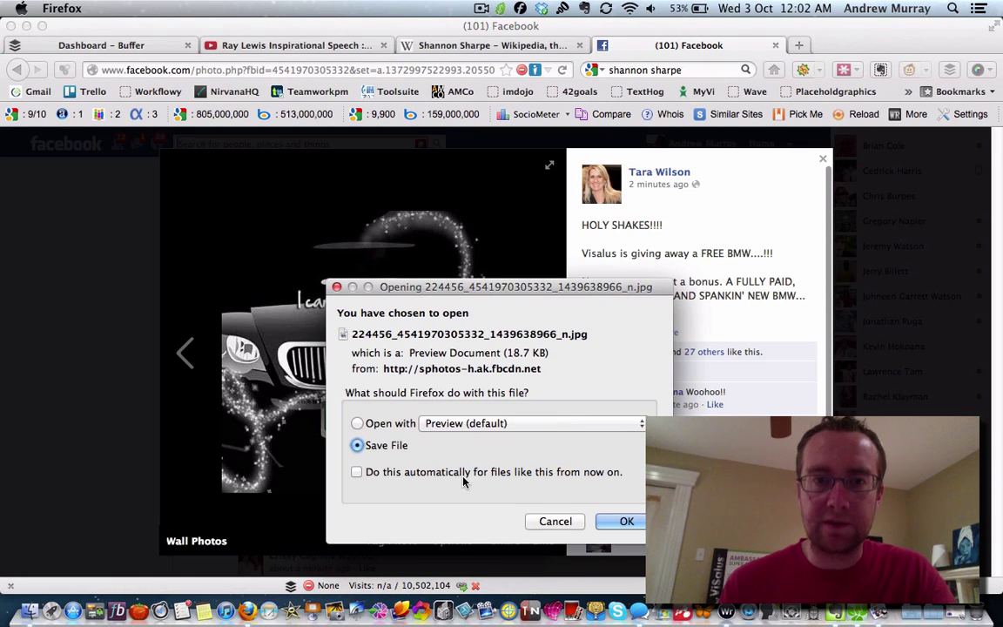
{"action": "left_click", "coordinate": [625, 520]}
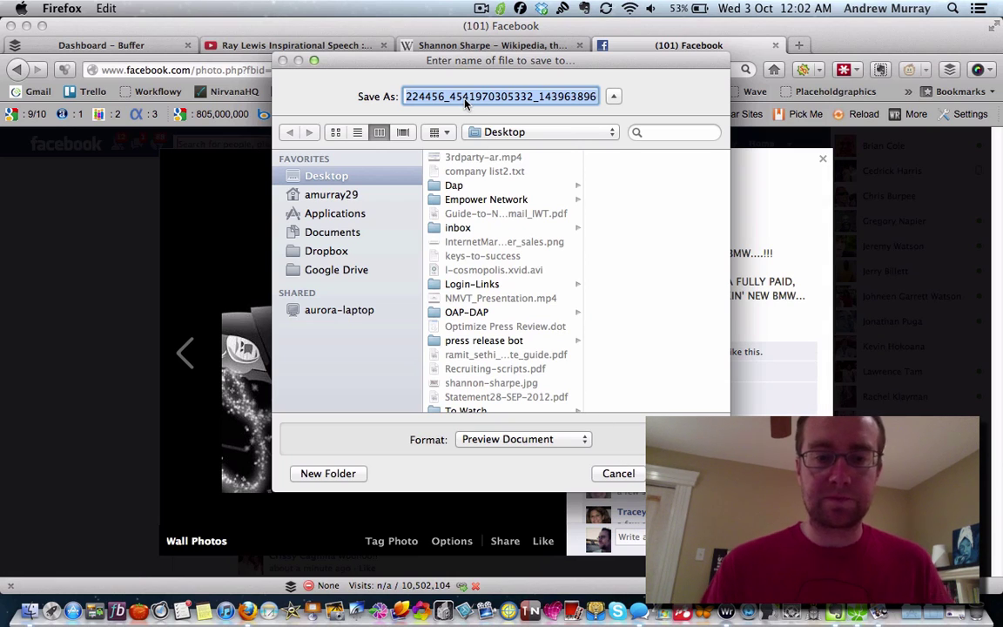
{"action": "type", "text": "toldusobwm.jpg"}
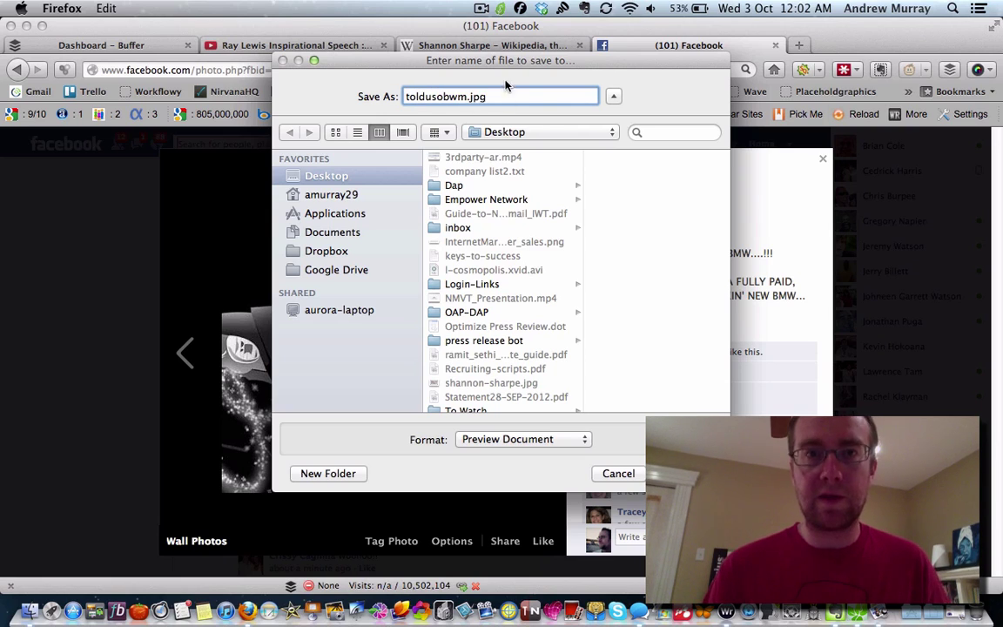
{"action": "key", "text": "BackSpace"}
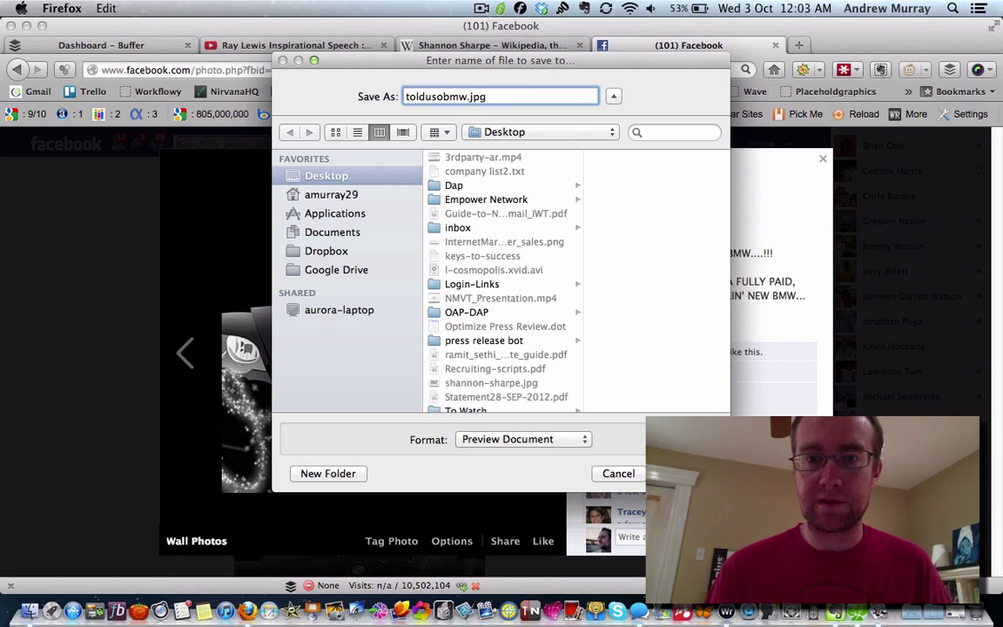
{"action": "key", "text": "Return"}
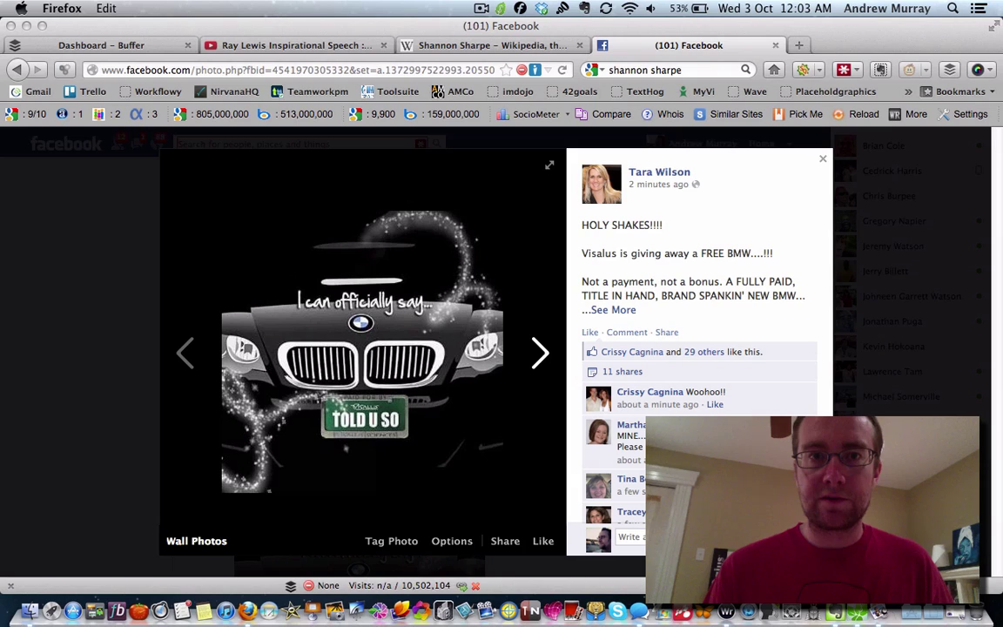
- Back in Buffer, start a new post and attach the toldusobmw.jpg image
{"action": "left_click", "coordinate": [107, 46]}
{"action": "key", "text": "super+shift+y"}
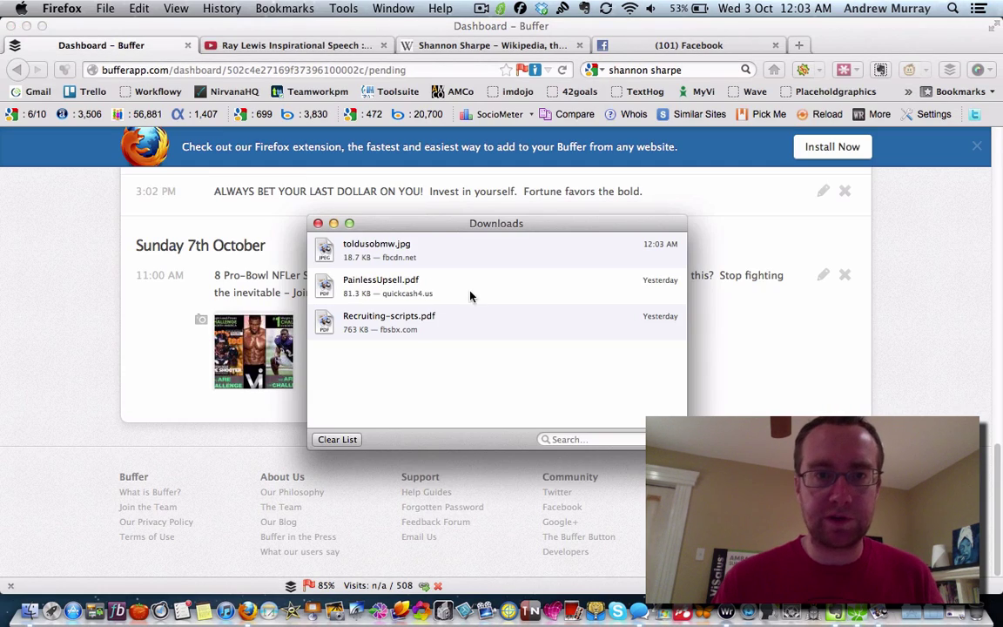
{"action": "left_click", "coordinate": [318, 223]}
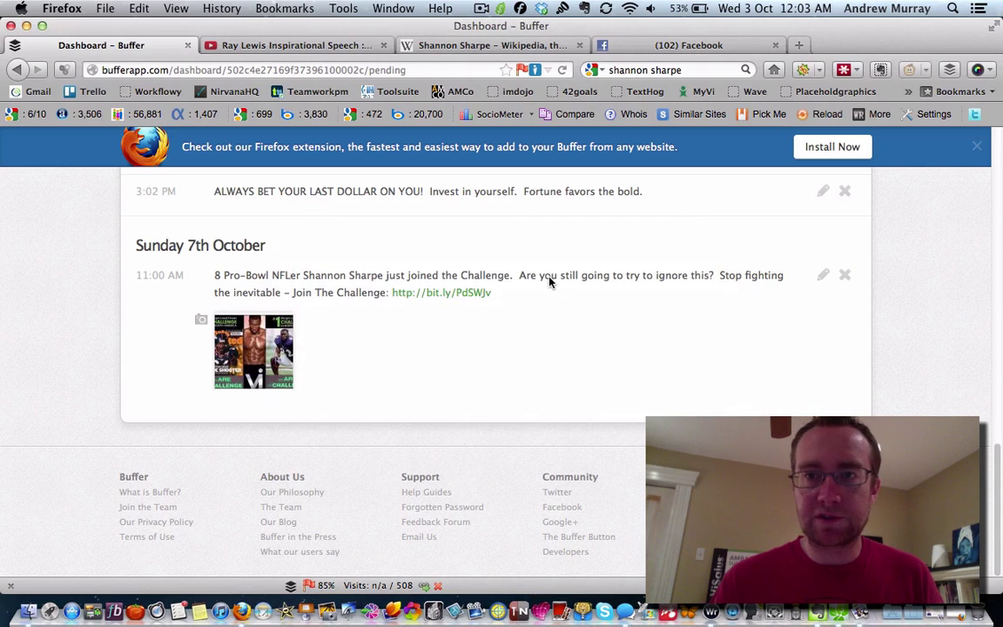
{"action": "scroll", "coordinate": [548, 281], "scroll_direction": "up", "scroll_amount": 10}
{"action": "left_click", "coordinate": [311, 322]}
{"action": "left_click", "coordinate": [149, 389]}
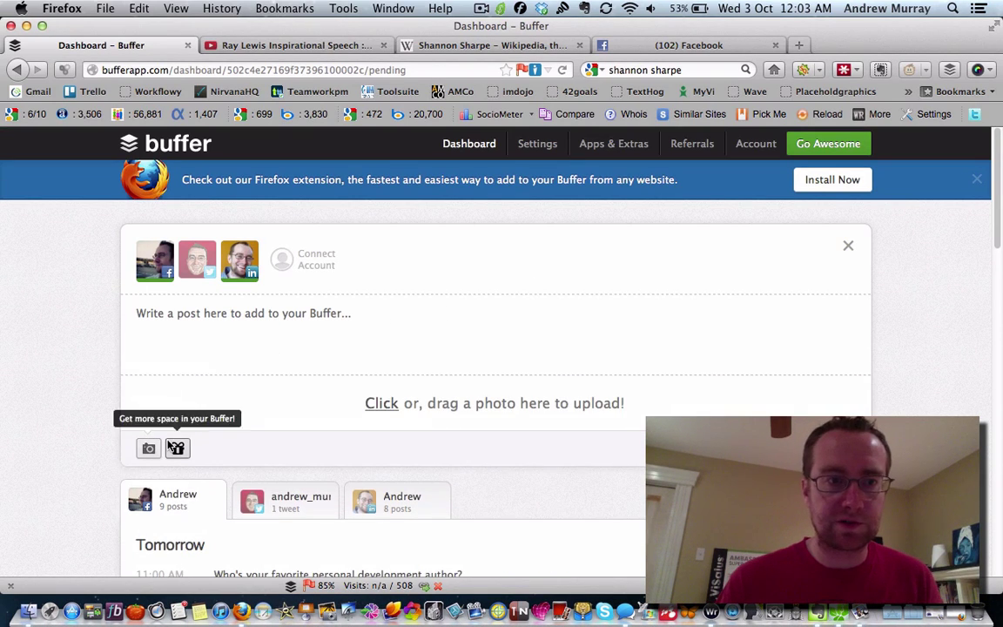
{"action": "left_click", "coordinate": [379, 402]}
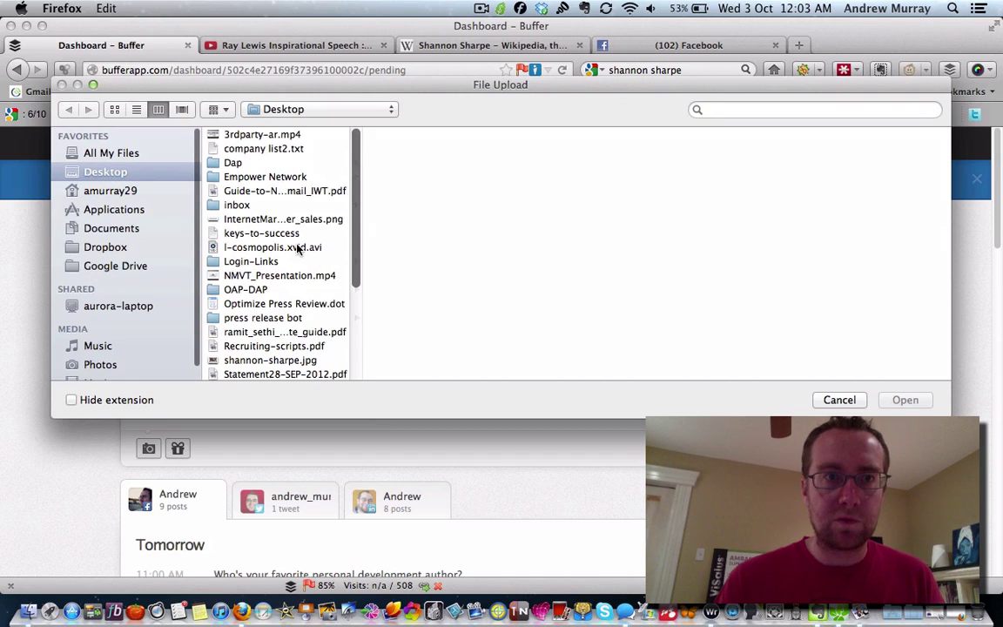
{"action": "scroll", "coordinate": [297, 249], "scroll_direction": "down", "scroll_amount": 5}
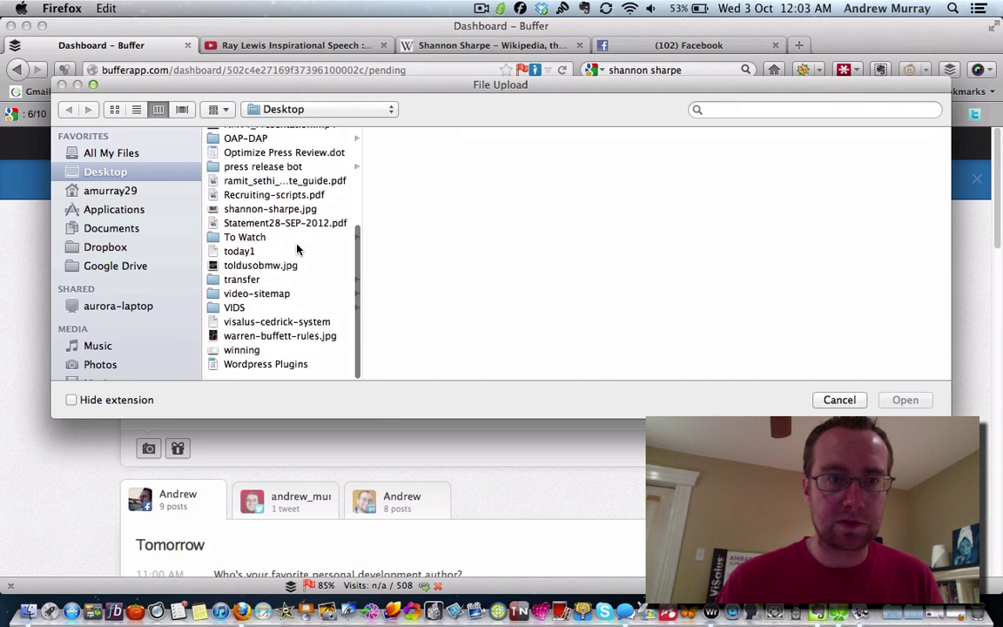
{"action": "left_click", "coordinate": [261, 274]}
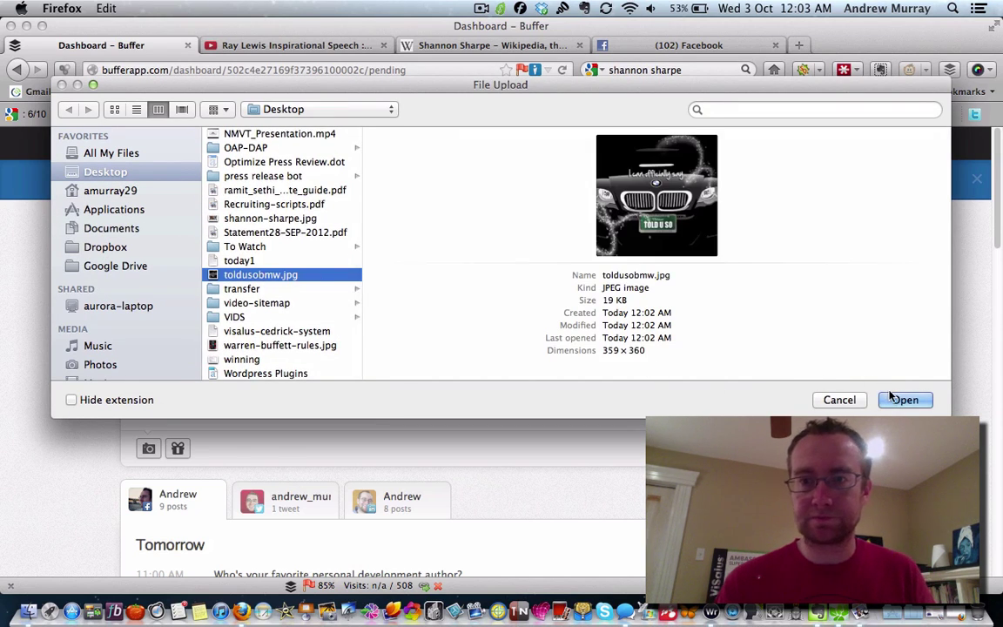
{"action": "left_click", "coordinate": [902, 399]}
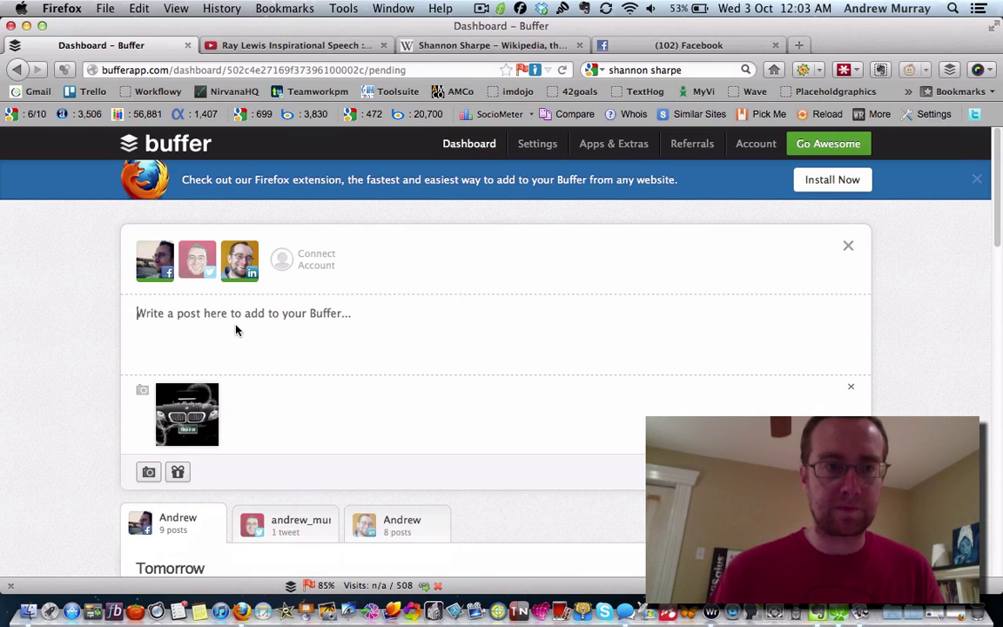
- Caption the post 'Another team member just got a BMW…' with the website link, and include Twitter
{"action": "type", "text": "Another t"}
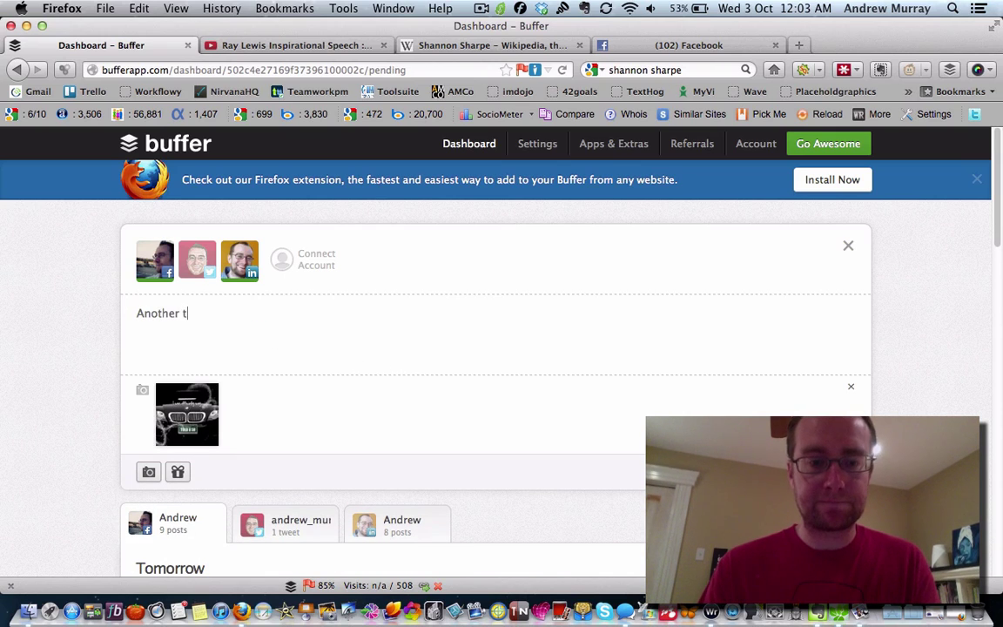
{"action": "type", "text": "eam member "}
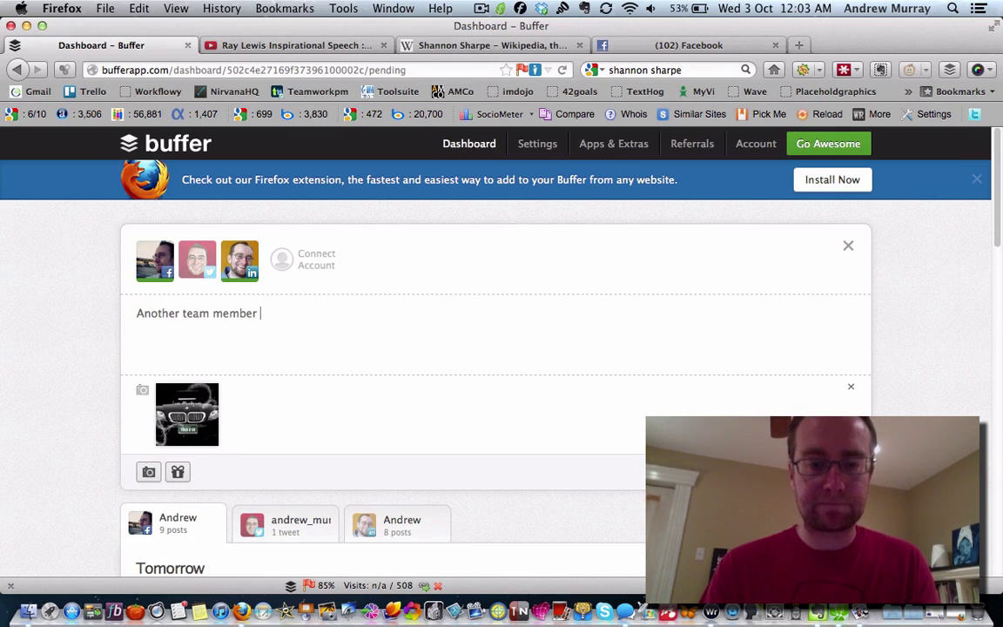
{"action": "type", "text": "just got a BM"}
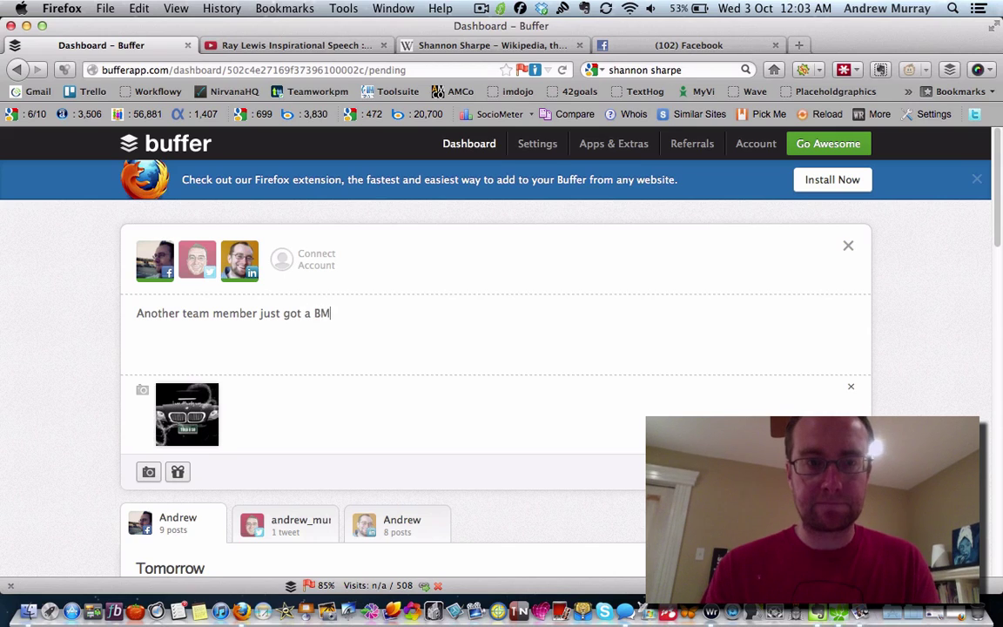
{"action": "type", "text": "W.  Seriously"}
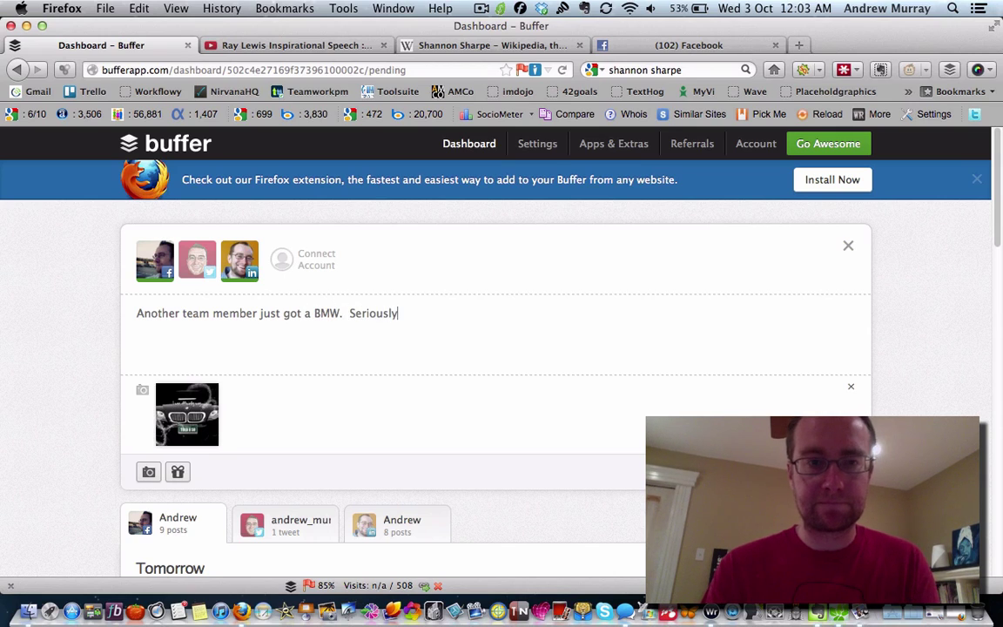
{"action": "type", "text": " guys, th"}
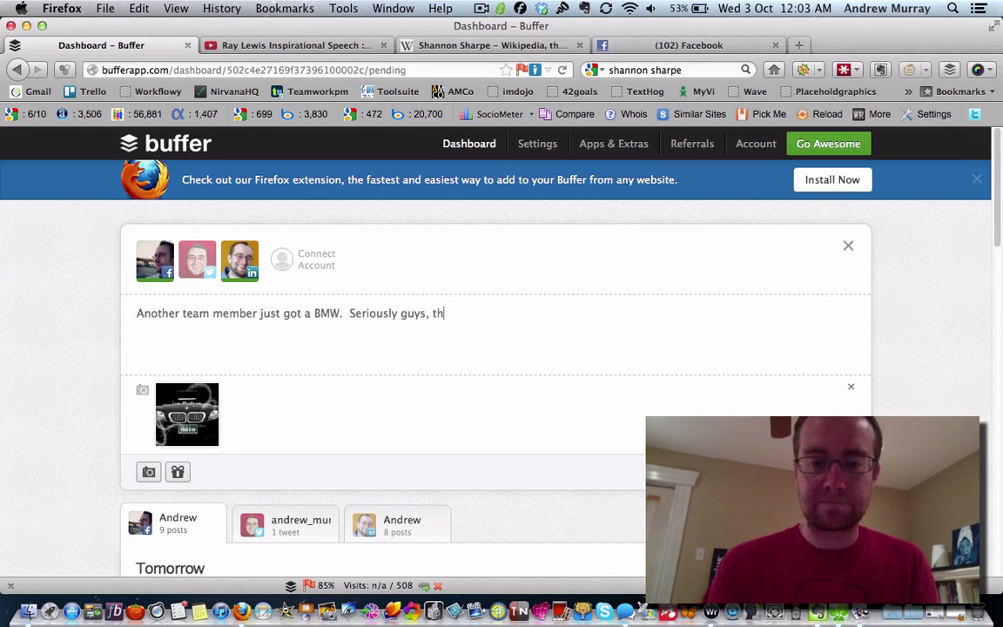
{"action": "type", "text": "is is the EAS"}
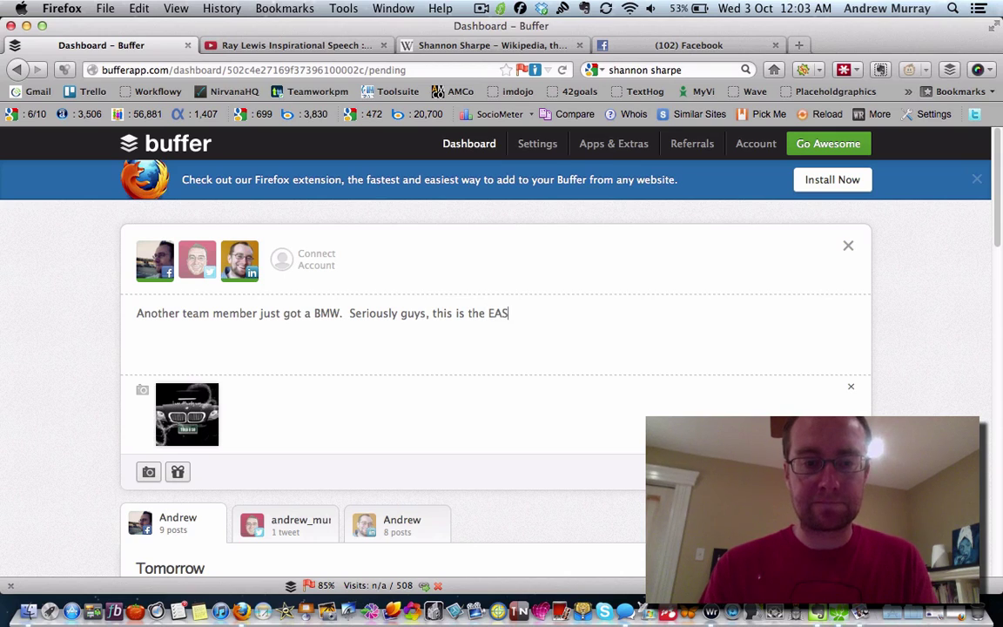
{"action": "type", "text": "IEST way to drive a luxury car.  Period"}
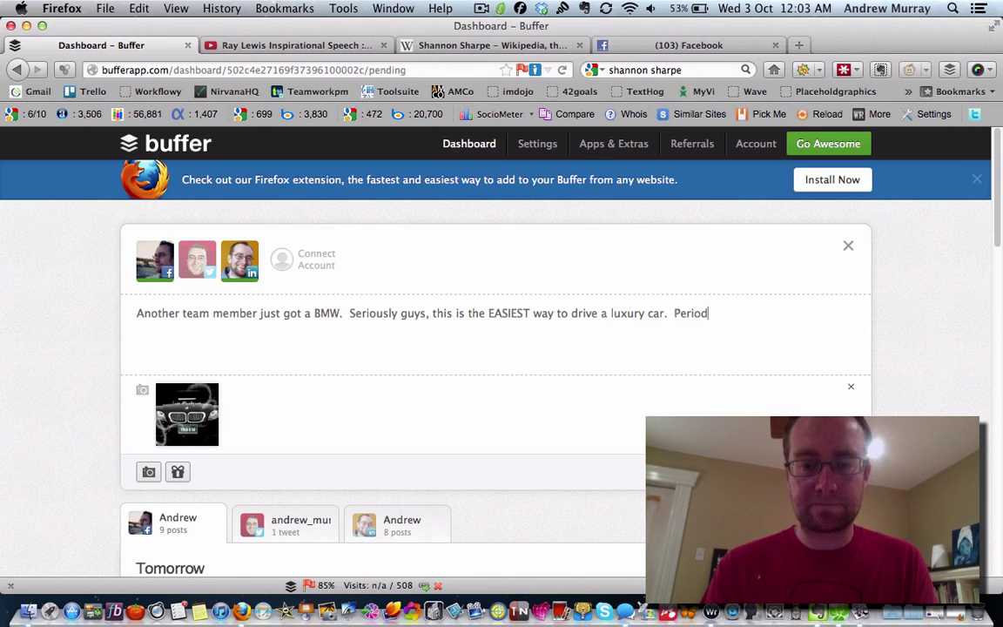
{"action": "type", "text": "story.  http:"}
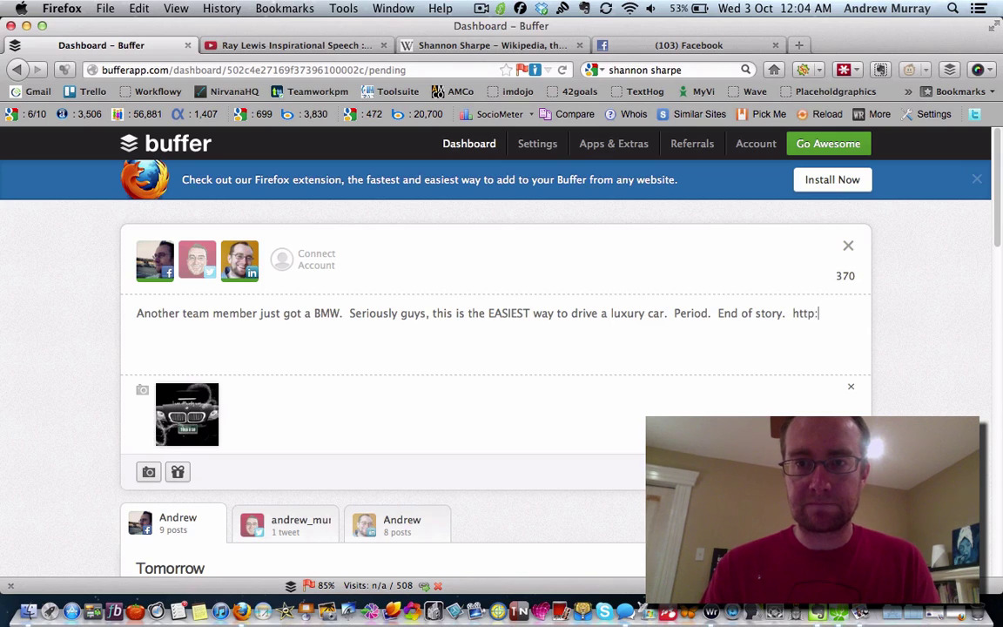
{"action": "type", "text": "//andrewmurray"}
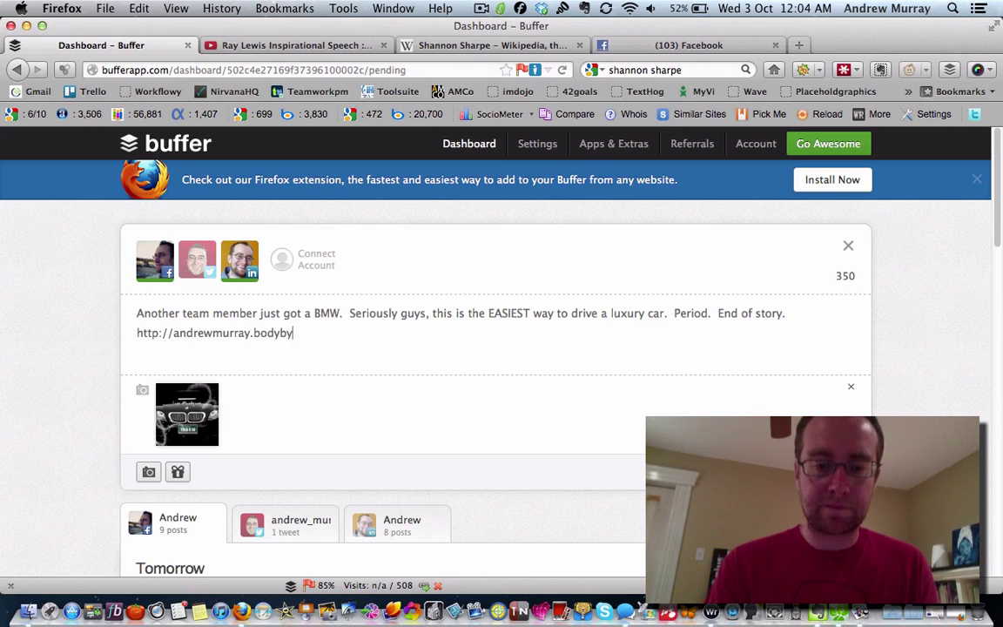
{"action": "type", "text": ".bodybyvi.com"}
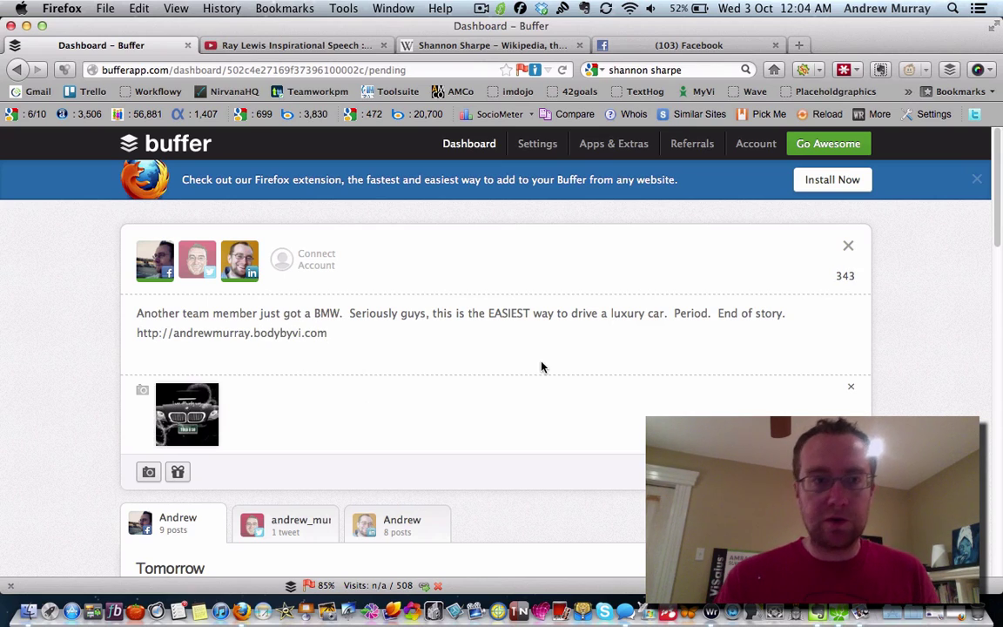
{"action": "left_click", "coordinate": [197, 260]}
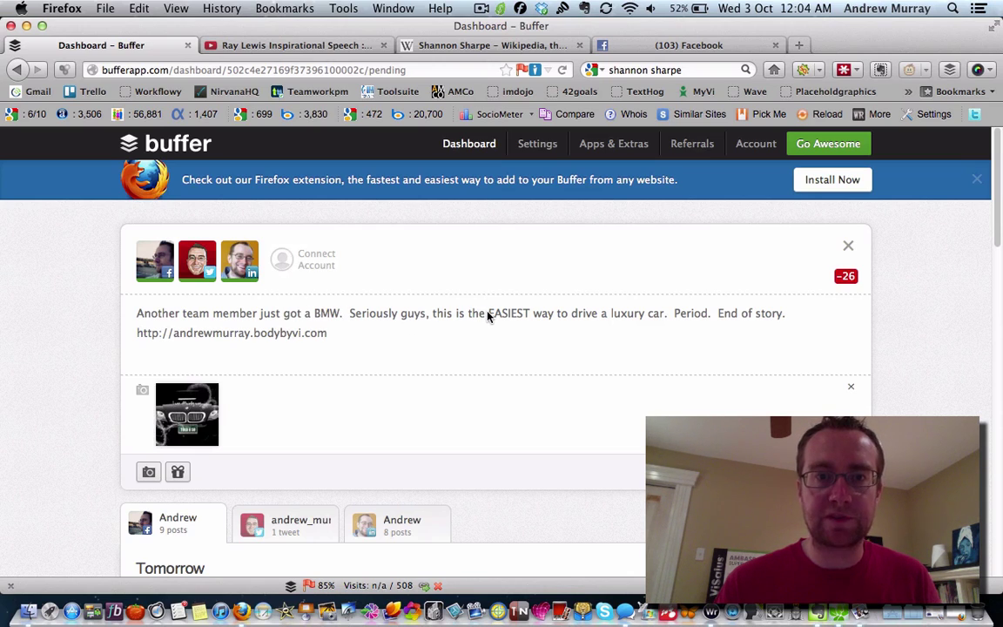
- Replace the wordy phrase with 'The', delete 'End of story.', and add the post to the queue
{"action": "left_click_drag", "start_coordinate": [489, 316], "coordinate": [351, 310]}
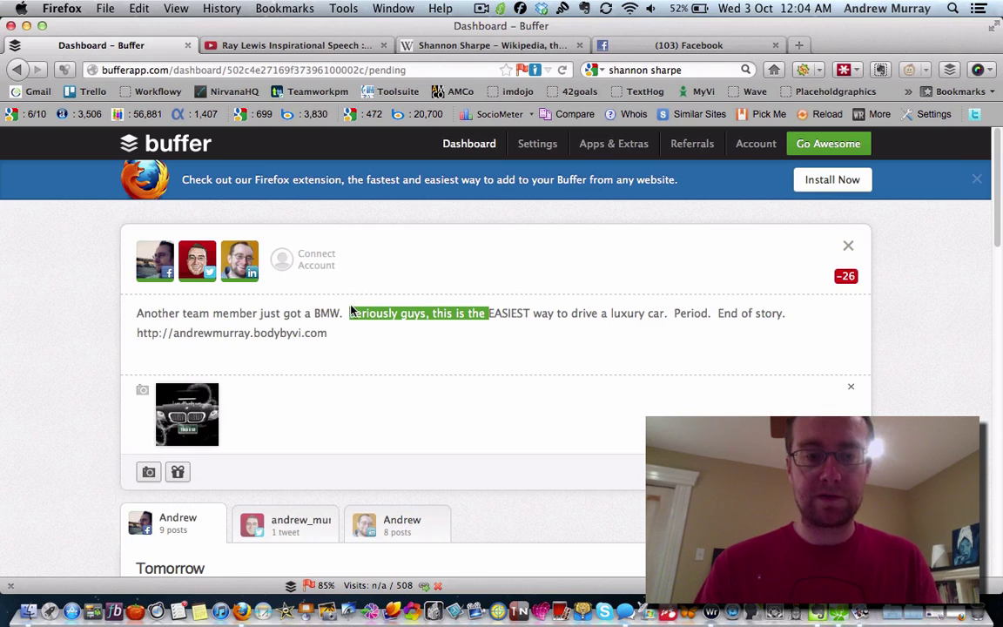
{"action": "type", "text": "The"}
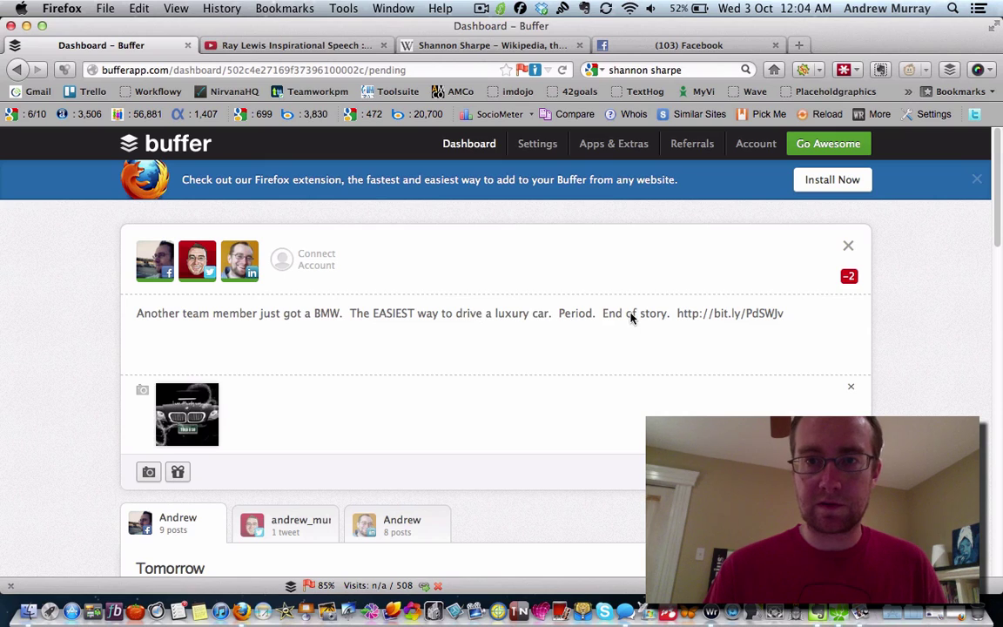
{"action": "left_click_drag", "start_coordinate": [679, 313], "coordinate": [636, 316]}
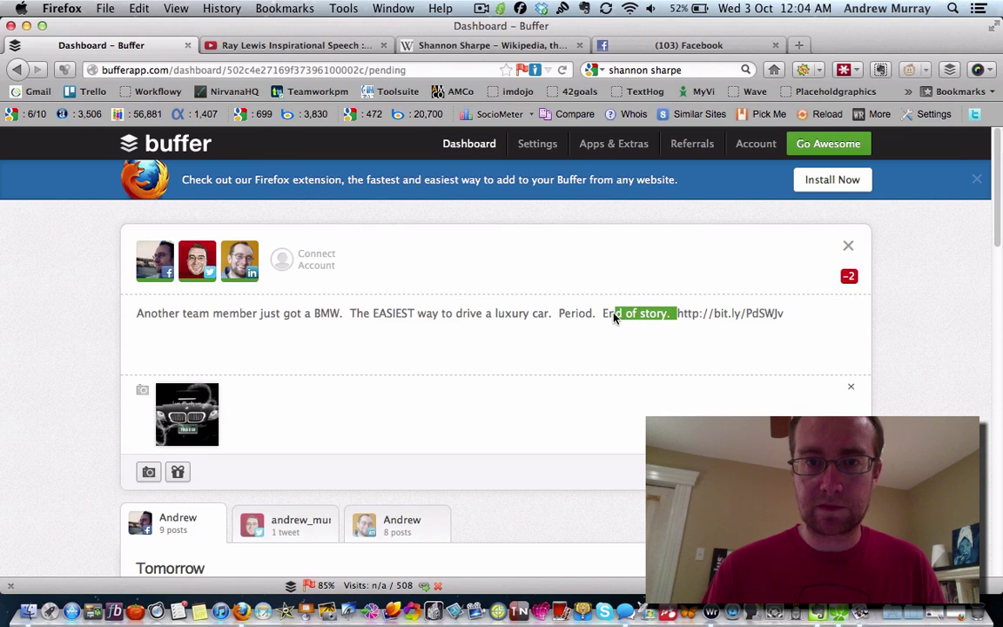
{"action": "key", "text": "BackSpace"}
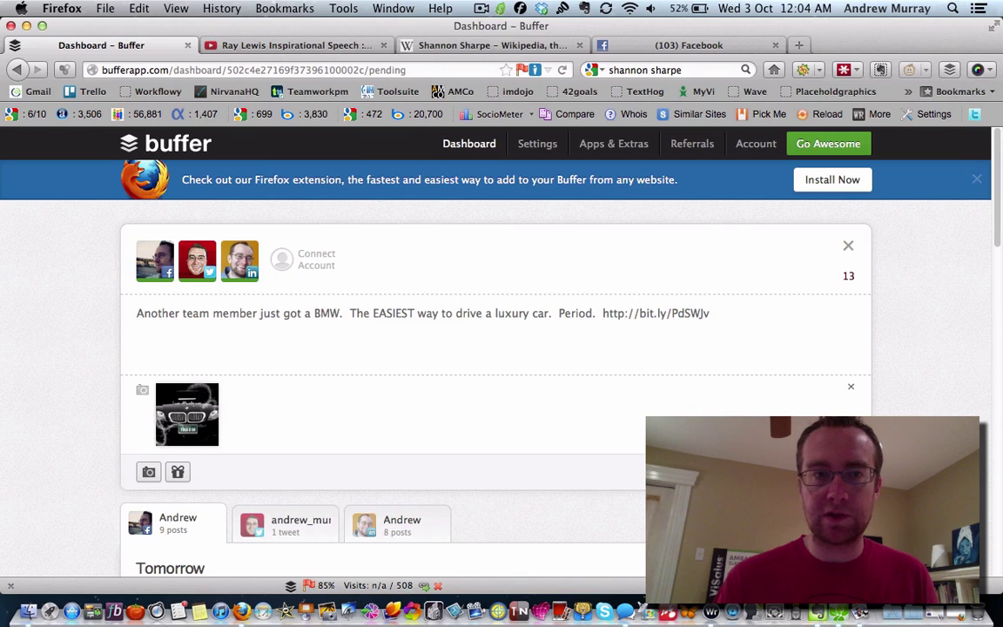
{"action": "left_click", "coordinate": [810, 471]}
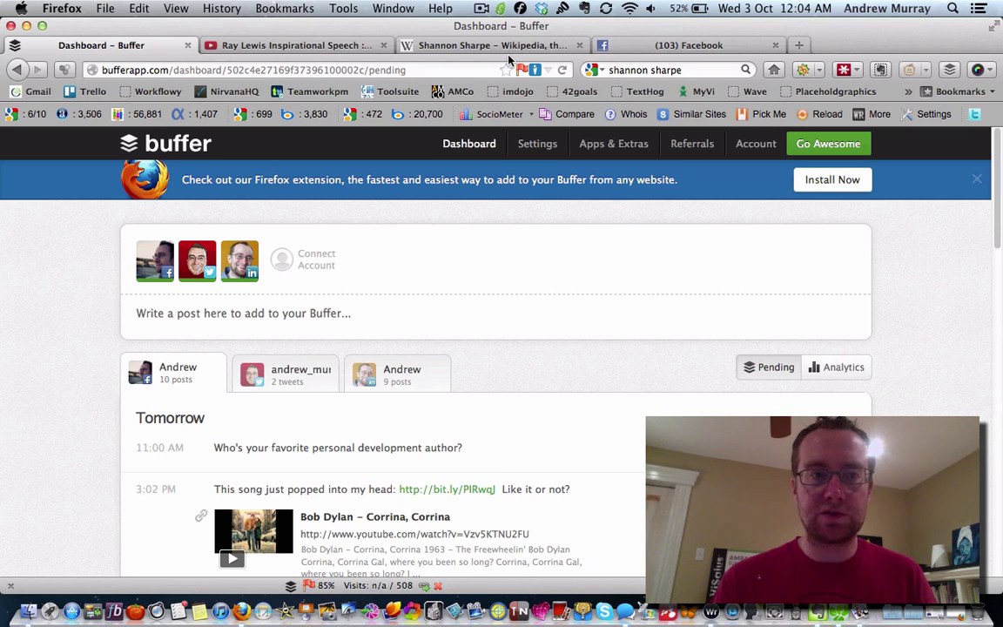
- Open Analytics and scroll through the Facebook account's sent posts with their likes and comments
{"action": "left_click", "coordinate": [840, 367]}
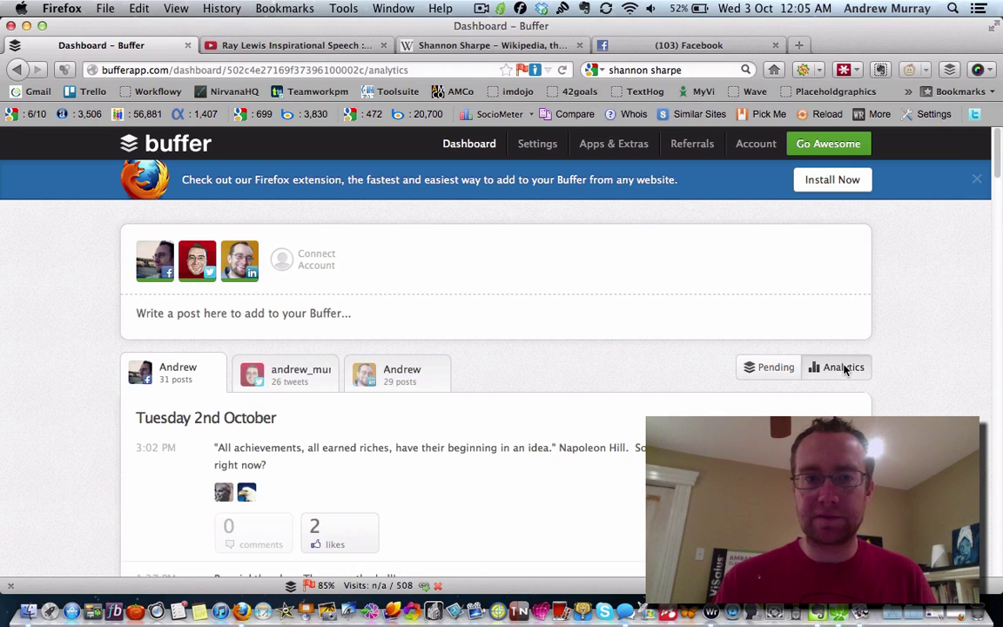
{"action": "scroll", "coordinate": [557, 412], "scroll_direction": "down", "scroll_amount": 3}
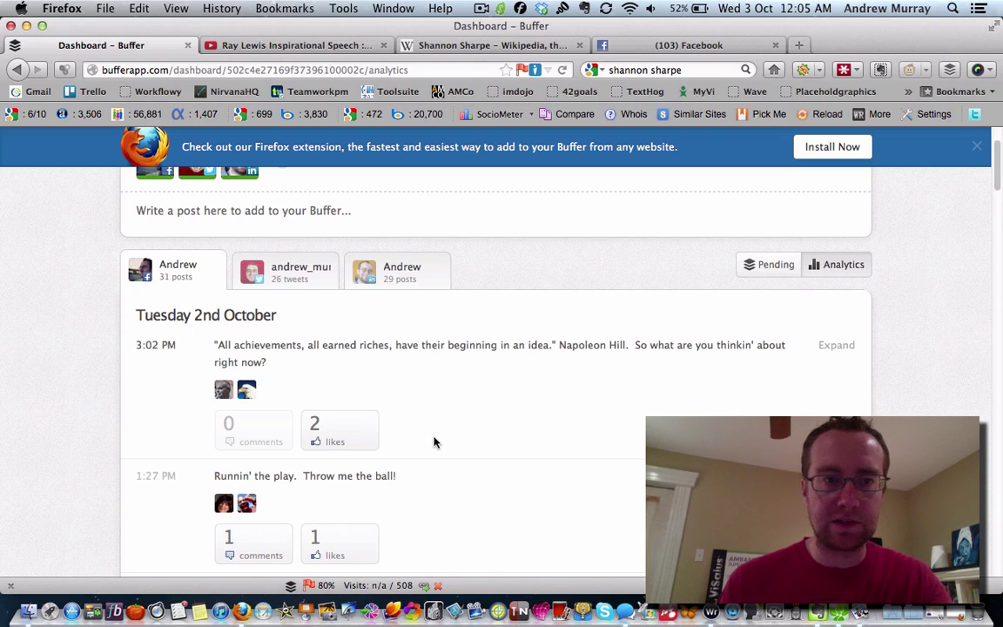
{"action": "scroll", "coordinate": [436, 441], "scroll_direction": "down", "scroll_amount": 3}
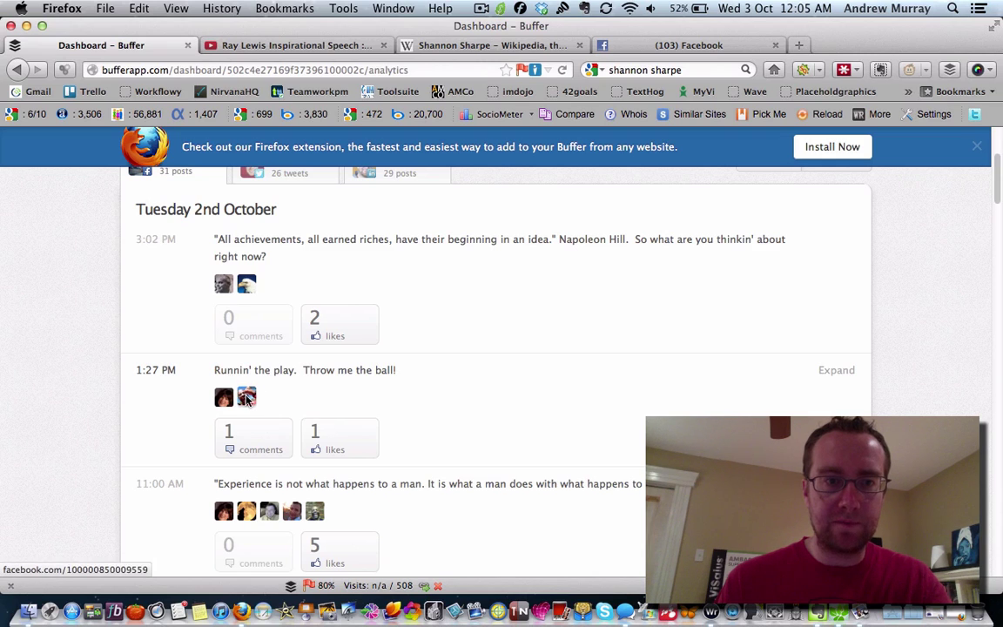
{"action": "scroll", "coordinate": [427, 448], "scroll_direction": "down", "scroll_amount": 5}
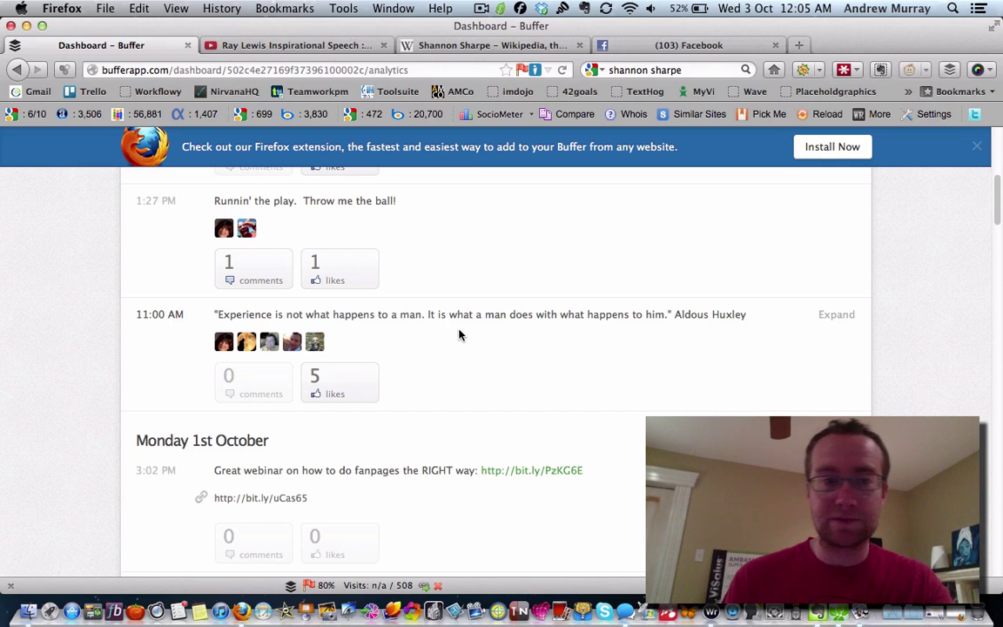
{"action": "scroll", "coordinate": [460, 335], "scroll_direction": "down", "scroll_amount": 4}
{"action": "scroll", "coordinate": [460, 336], "scroll_direction": "down", "scroll_amount": 4}
{"action": "scroll", "coordinate": [444, 335], "scroll_direction": "down", "scroll_amount": 1}
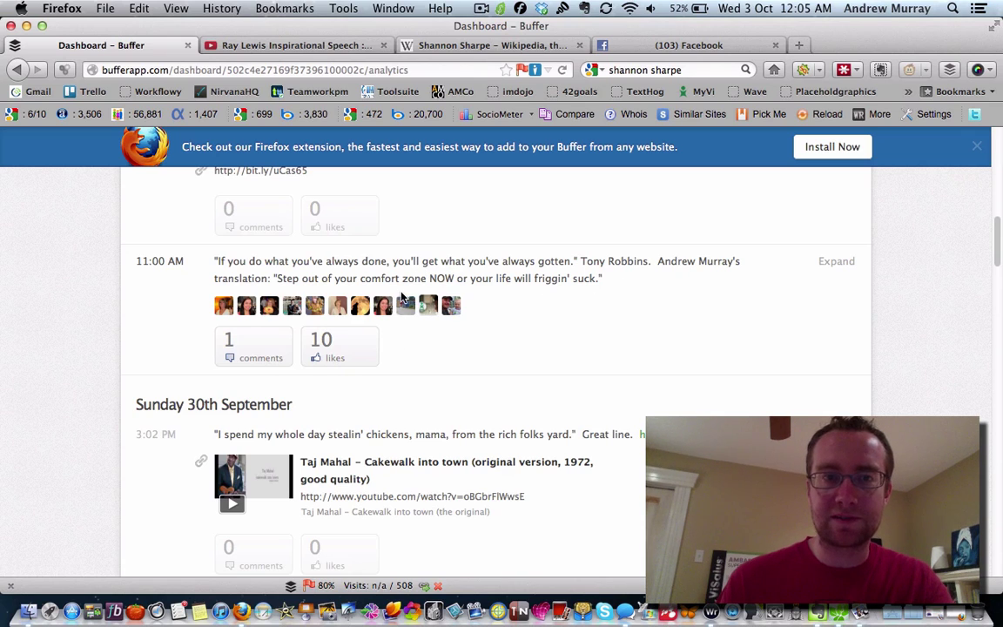
{"action": "scroll", "coordinate": [520, 281], "scroll_direction": "down", "scroll_amount": 3}
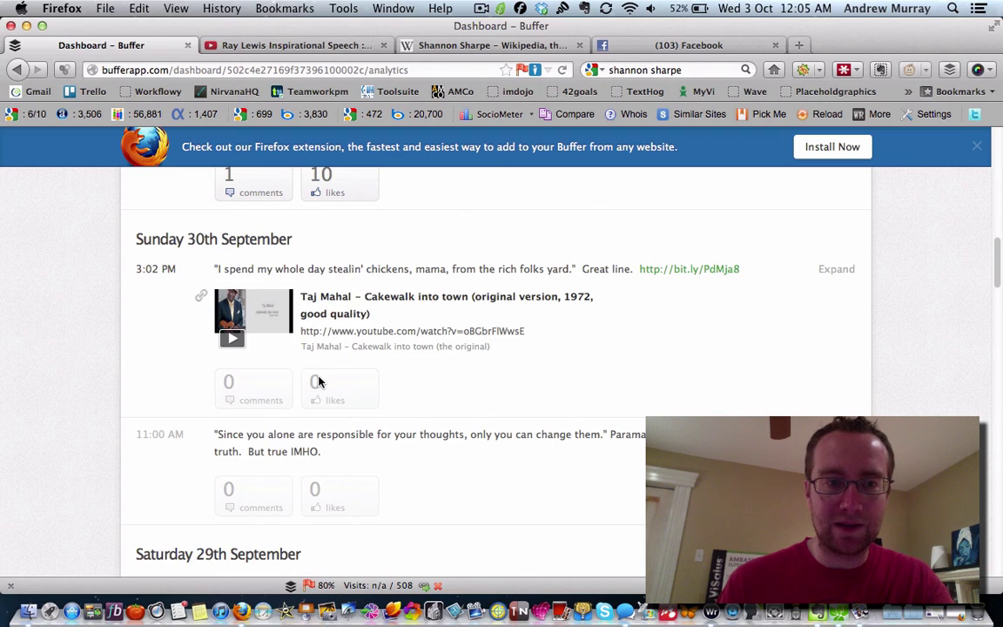
{"action": "scroll", "coordinate": [318, 381], "scroll_direction": "up", "scroll_amount": 5}
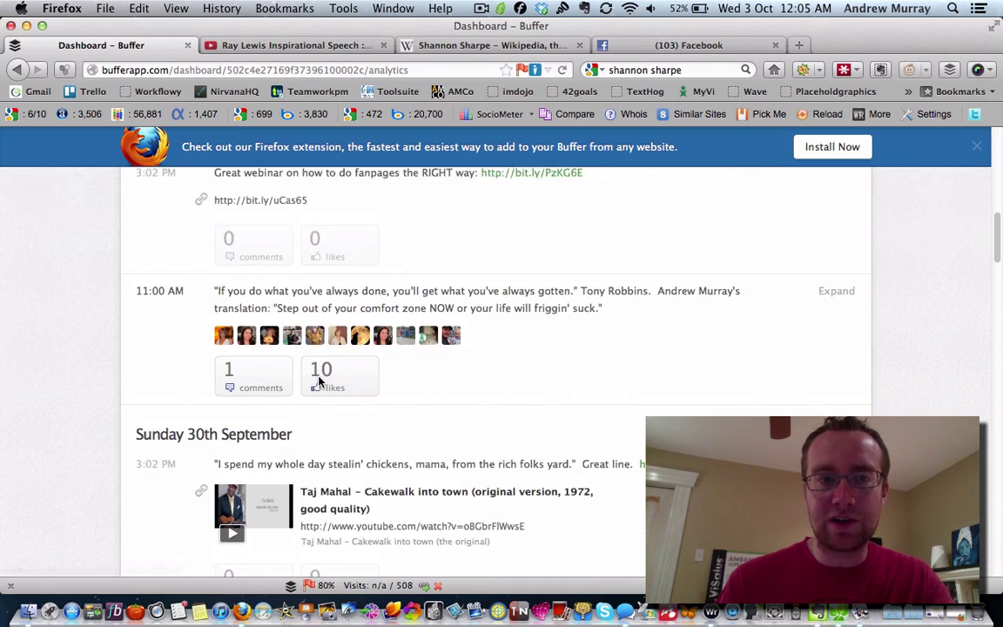
{"action": "scroll", "coordinate": [305, 381], "scroll_direction": "up", "scroll_amount": 14}
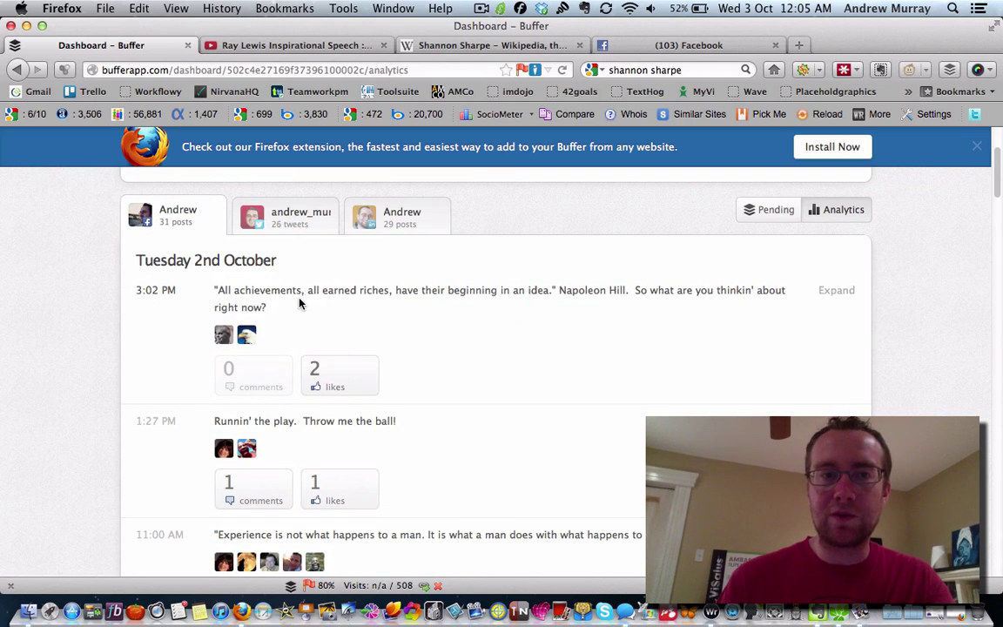
- Scroll through the Twitter account's sent-post analytics
{"action": "left_click", "coordinate": [282, 218]}
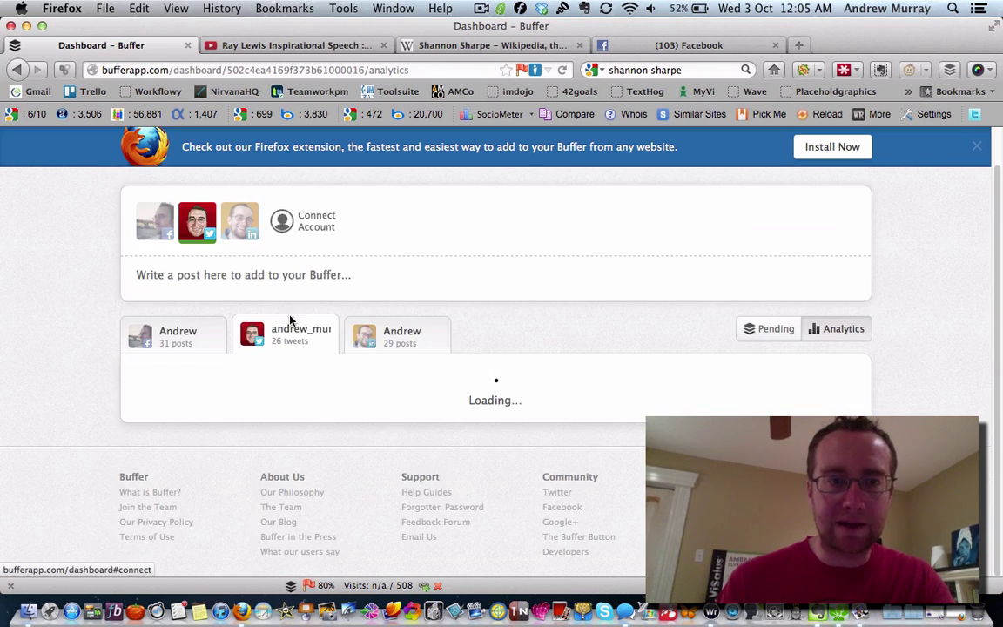
{"action": "scroll", "coordinate": [291, 358], "scroll_direction": "down", "scroll_amount": 4}
{"action": "scroll", "coordinate": [290, 360], "scroll_direction": "down", "scroll_amount": 3}
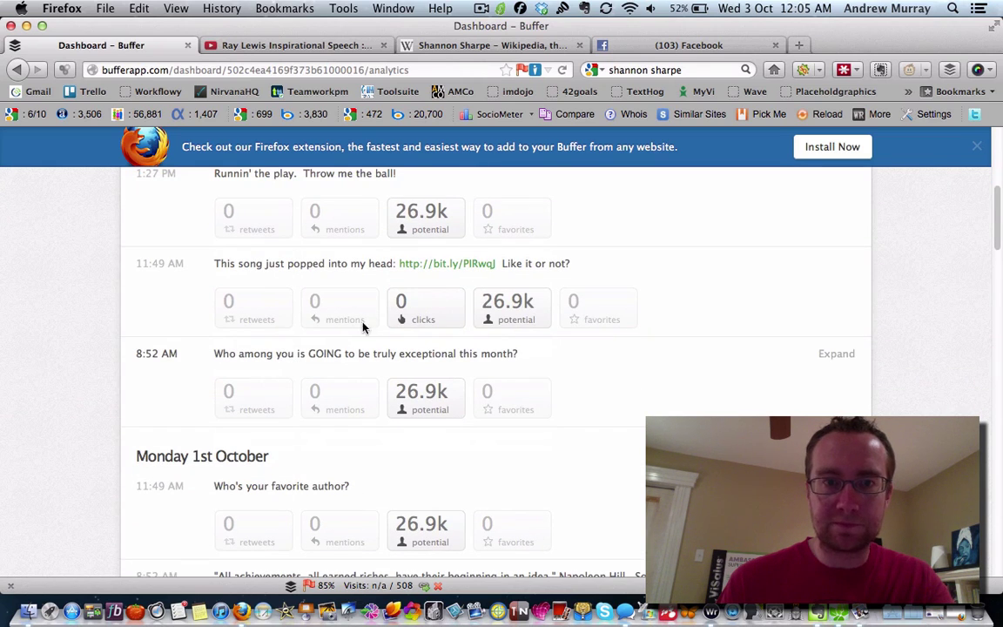
{"action": "scroll", "coordinate": [387, 313], "scroll_direction": "down", "scroll_amount": 6}
{"action": "scroll", "coordinate": [387, 314], "scroll_direction": "down", "scroll_amount": 3}
{"action": "scroll", "coordinate": [387, 314], "scroll_direction": "up", "scroll_amount": 10}
- Review the LinkedIn account's sent posts with their clicks and 500 potential reach
{"action": "left_click", "coordinate": [377, 366]}
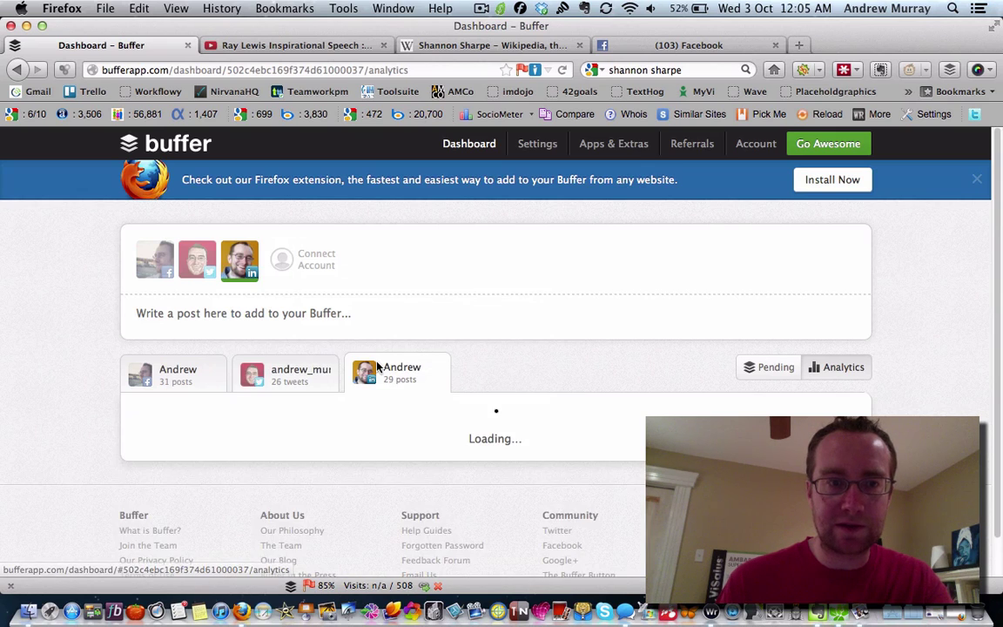
{"action": "scroll", "coordinate": [385, 449], "scroll_direction": "down", "scroll_amount": 1}
{"action": "scroll", "coordinate": [385, 451], "scroll_direction": "down", "scroll_amount": 4}
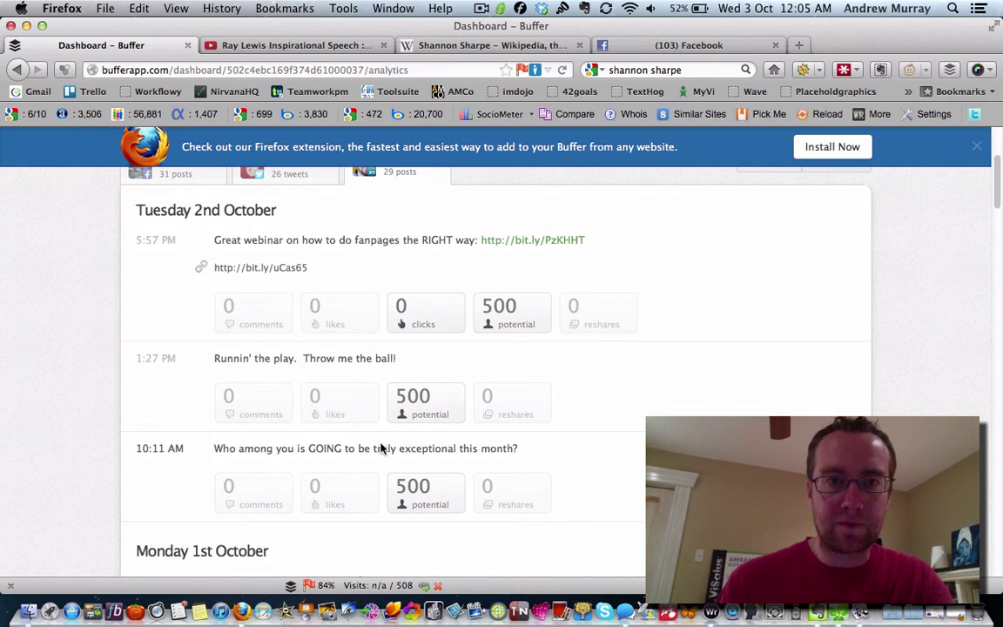
{"action": "scroll", "coordinate": [381, 449], "scroll_direction": "up", "scroll_amount": 1}
{"action": "scroll", "coordinate": [476, 445], "scroll_direction": "down", "scroll_amount": 7}
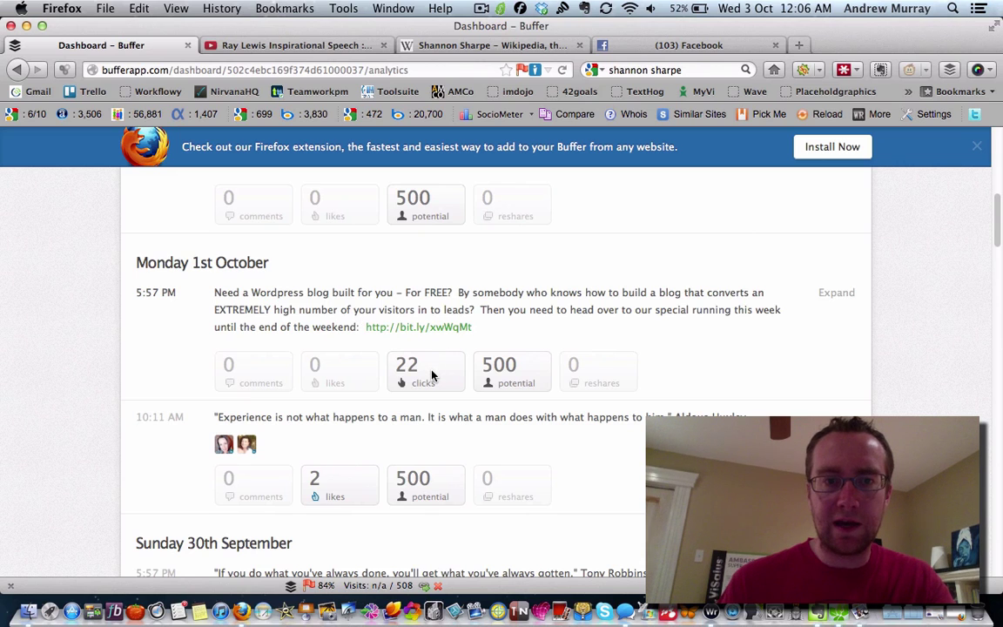
{"action": "scroll", "coordinate": [432, 374], "scroll_direction": "down", "scroll_amount": 3}
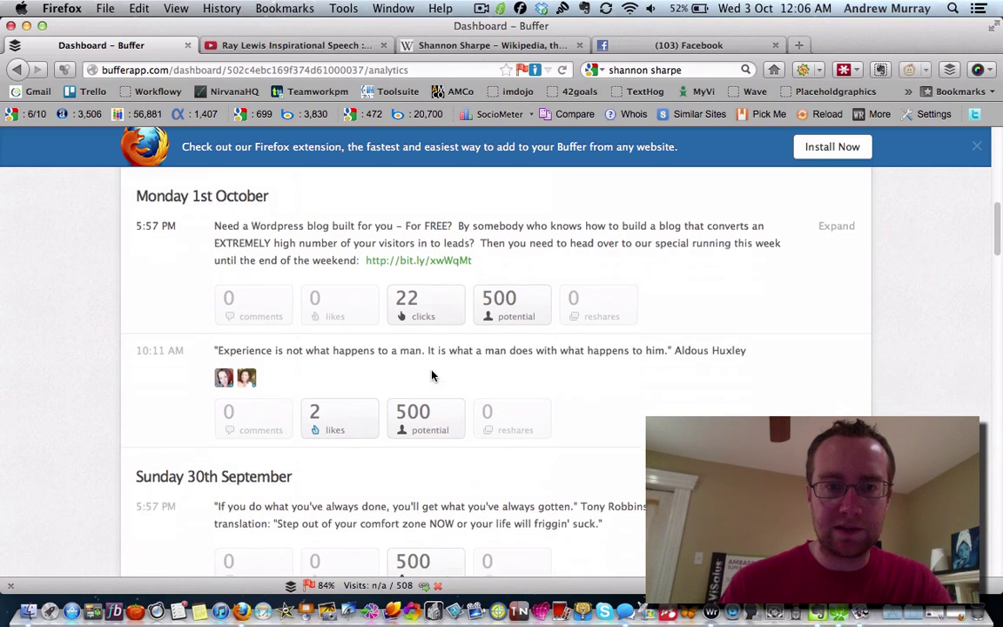
{"action": "scroll", "coordinate": [432, 374], "scroll_direction": "down", "scroll_amount": 4}
{"action": "scroll", "coordinate": [432, 375], "scroll_direction": "down", "scroll_amount": 4}
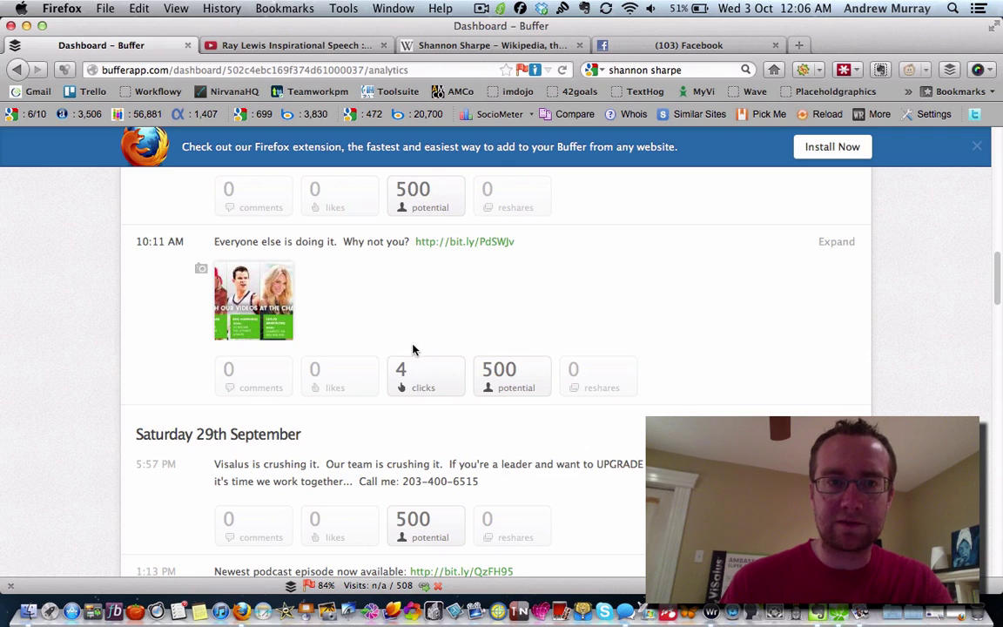
{"action": "scroll", "coordinate": [427, 386], "scroll_direction": "up", "scroll_amount": 15}
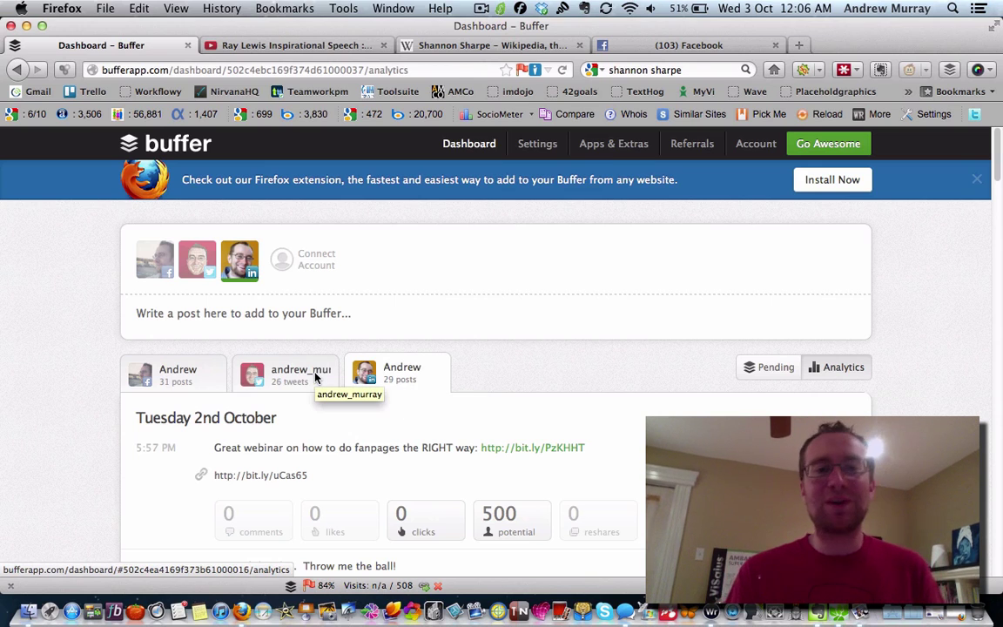
- Return to the Facebook account's pending queue and copy the Twitter profile picture
{"action": "left_click", "coordinate": [790, 370]}
{"action": "left_click", "coordinate": [184, 356]}
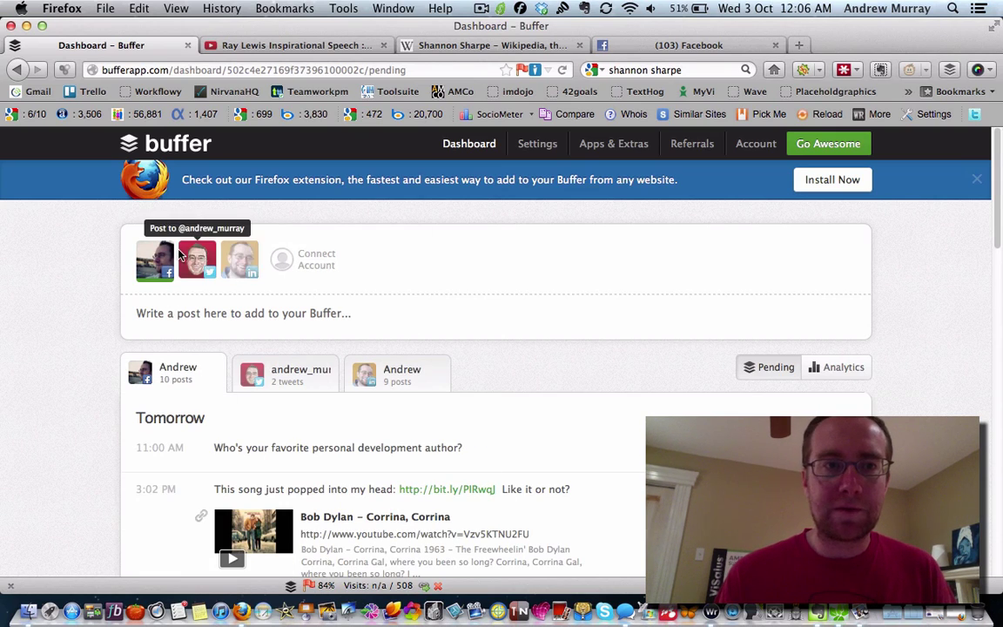
{"action": "right_click", "coordinate": [206, 259]}
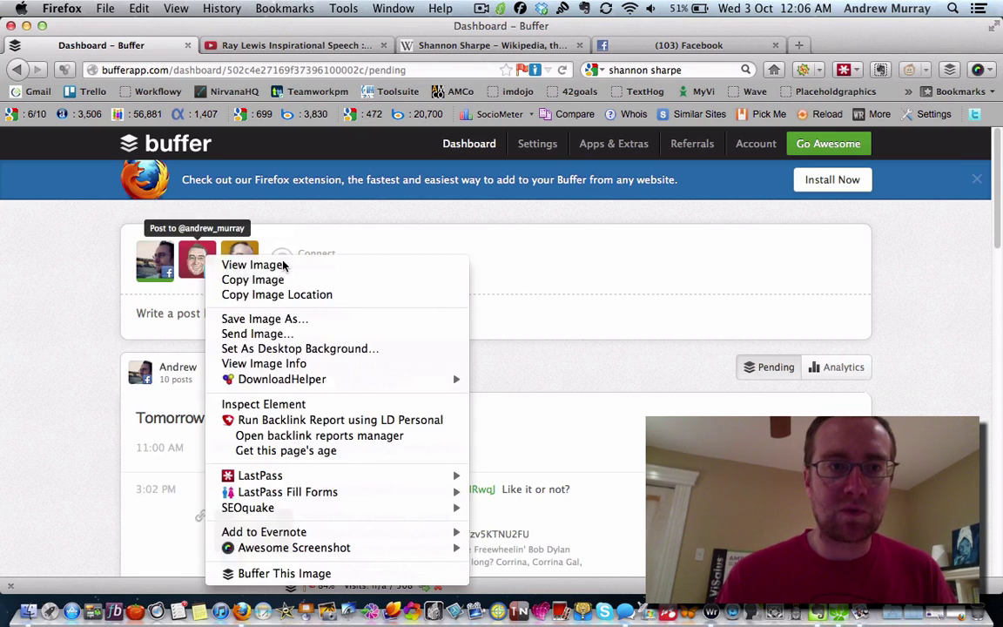
{"action": "left_click", "coordinate": [201, 261]}
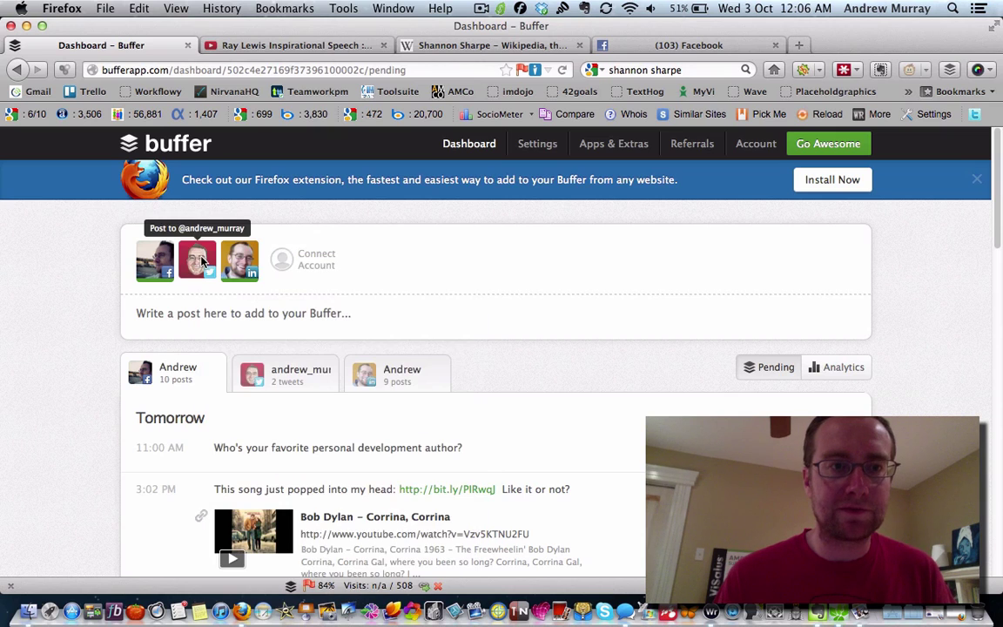
{"action": "right_click", "coordinate": [200, 261]}
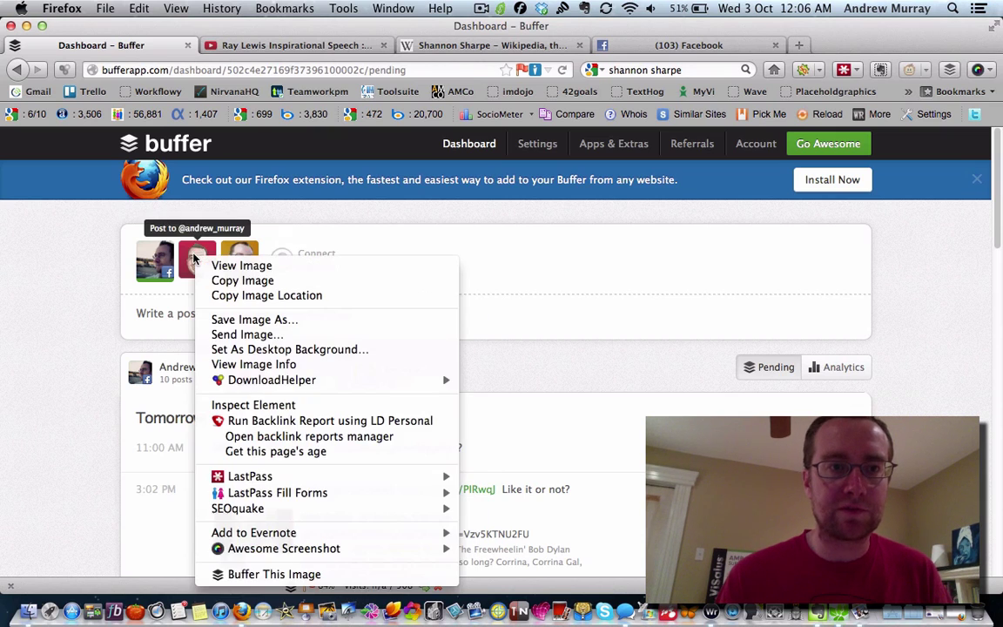
{"action": "left_click", "coordinate": [450, 275]}
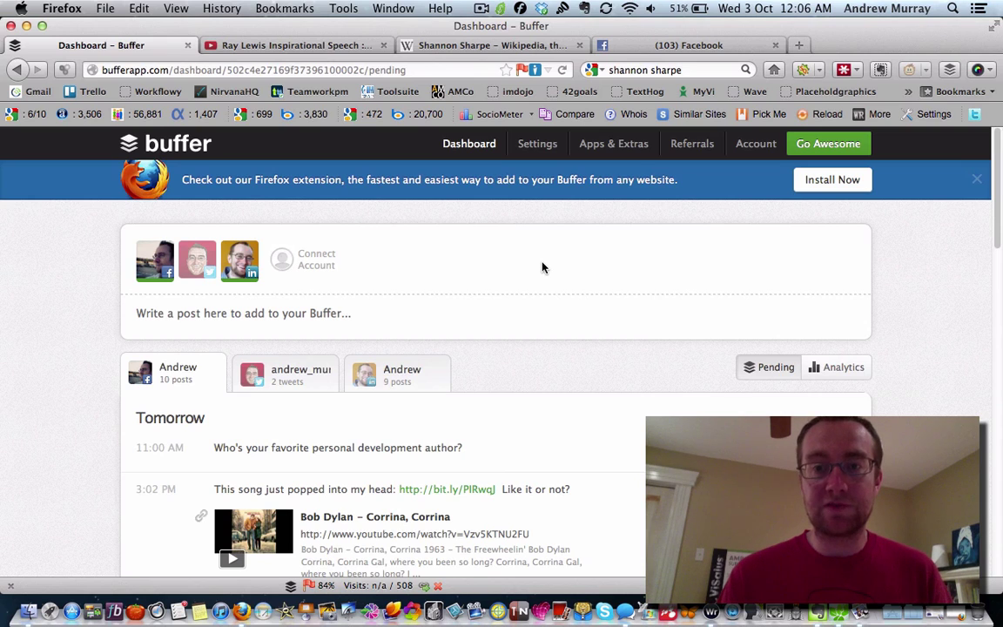
- Switch to Evernote and browse the URGENT and Spanish notebooks
{"action": "left_click", "coordinate": [816, 614]}
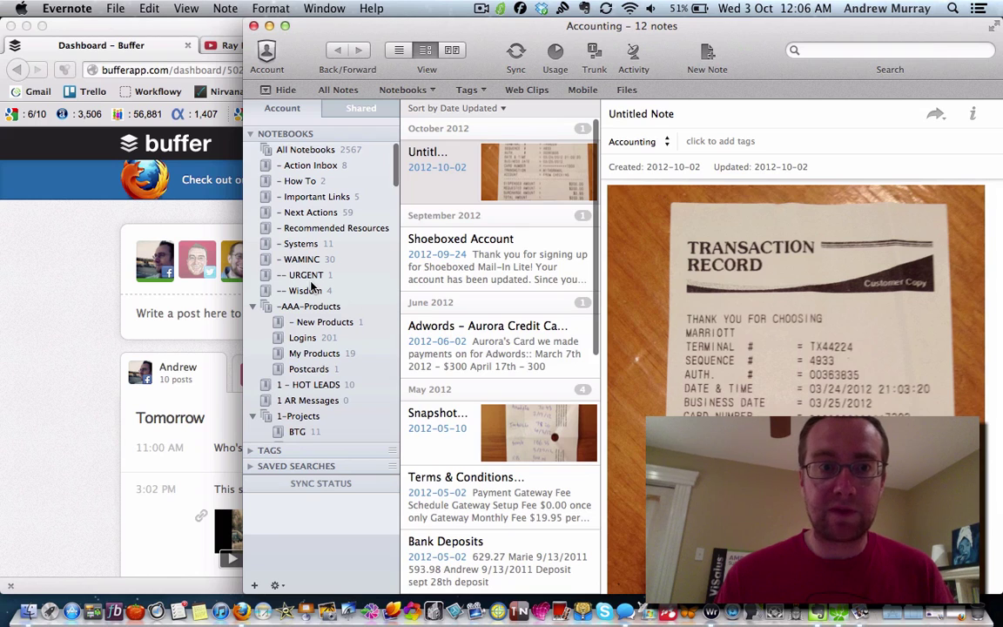
{"action": "left_click", "coordinate": [311, 280]}
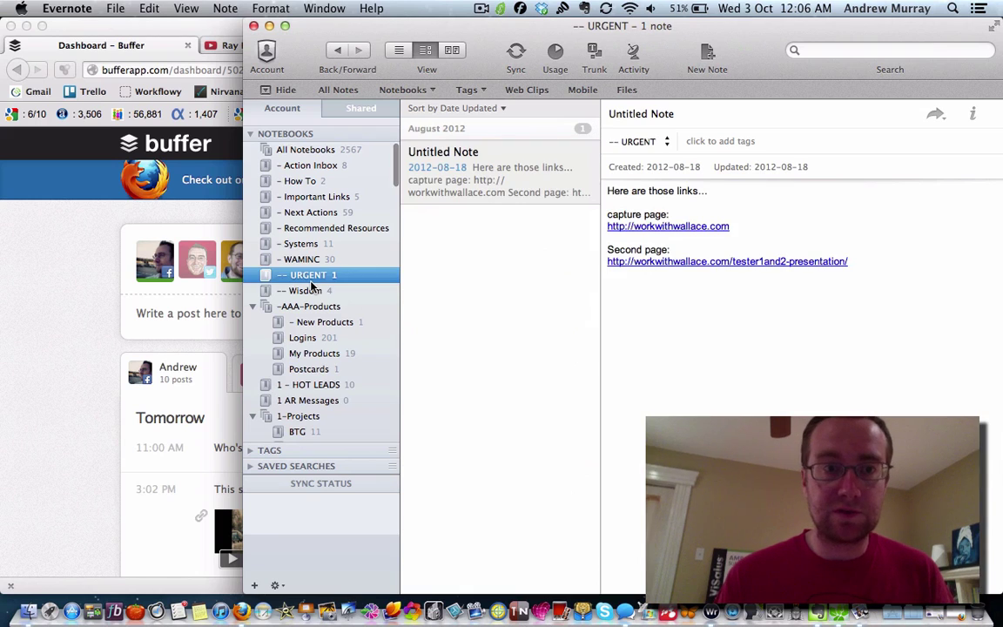
{"action": "scroll", "coordinate": [310, 285], "scroll_direction": "down", "scroll_amount": 5}
{"action": "right_click", "coordinate": [311, 279]}
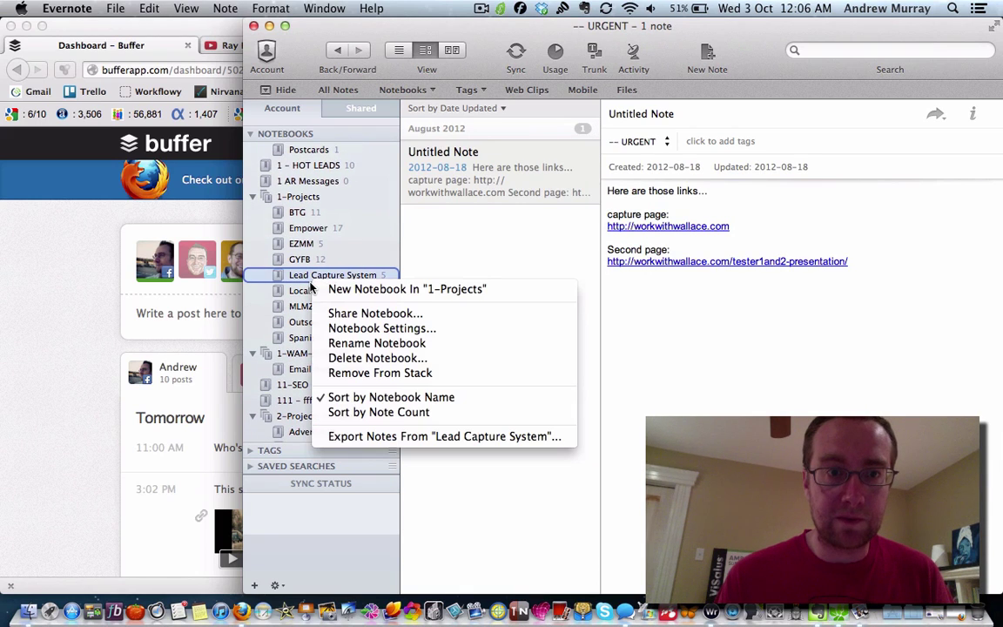
{"action": "left_click", "coordinate": [303, 336]}
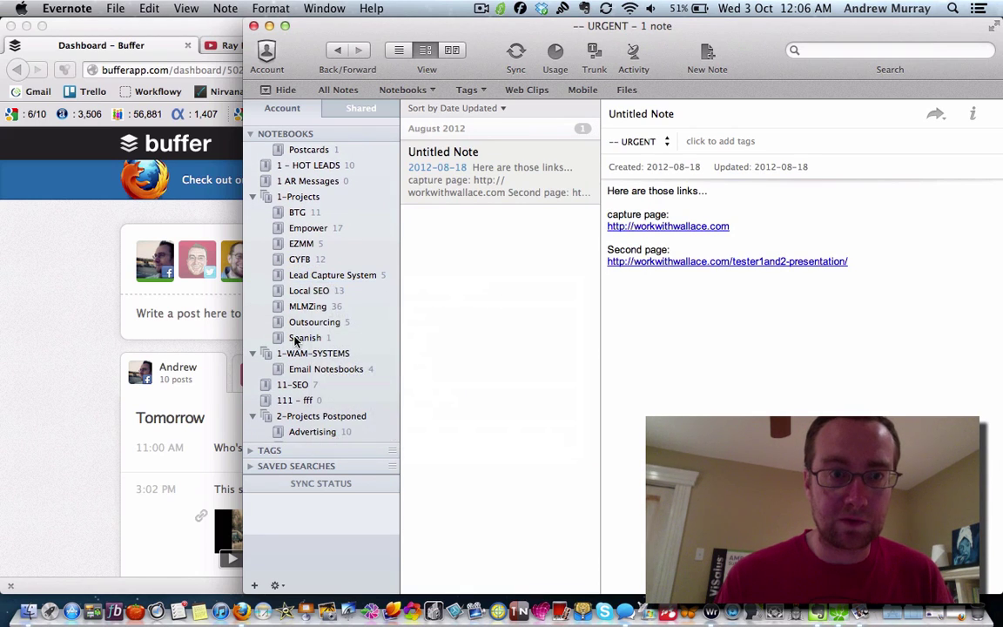
{"action": "left_click", "coordinate": [303, 337]}
{"action": "scroll", "coordinate": [296, 340], "scroll_direction": "down", "scroll_amount": 4}
{"action": "scroll", "coordinate": [296, 342], "scroll_direction": "down", "scroll_amount": 10}
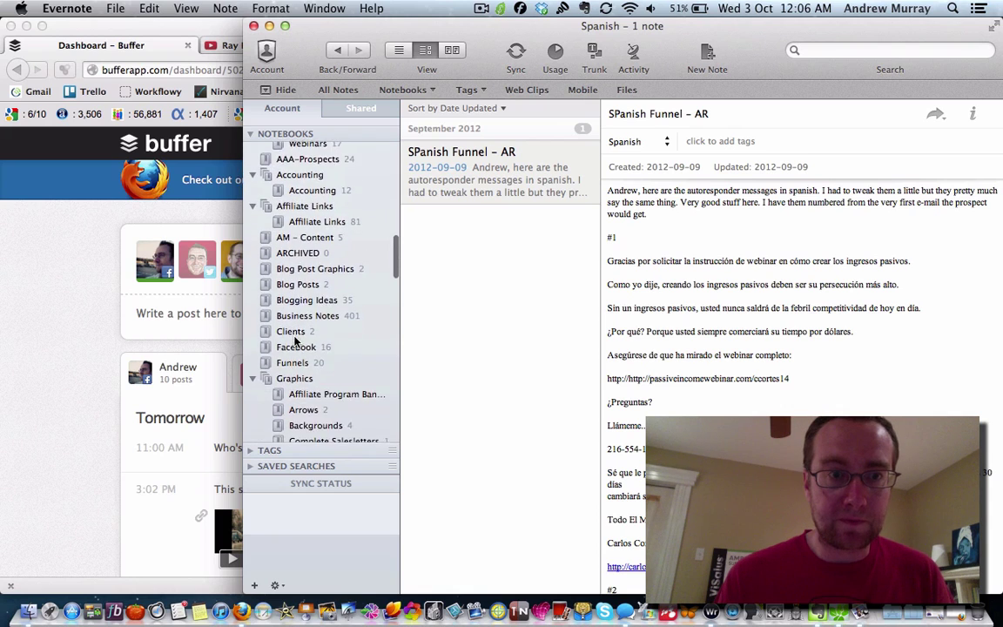
- Show the FB Quotes notes, scroll Famous People to the Will Smith image, minimize the browser
{"action": "left_click", "coordinate": [294, 279]}
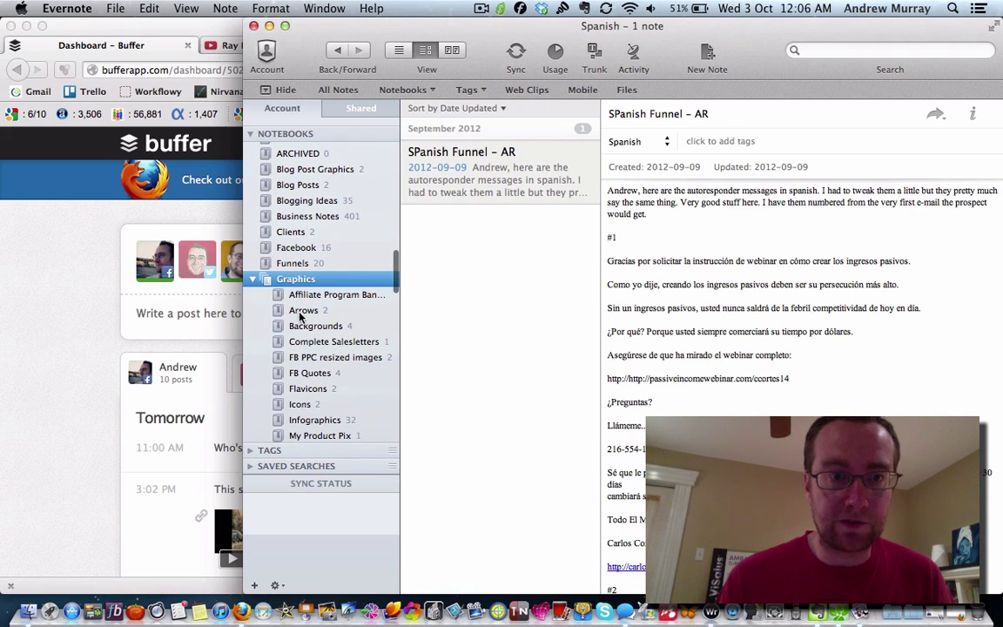
{"action": "right_click", "coordinate": [311, 374]}
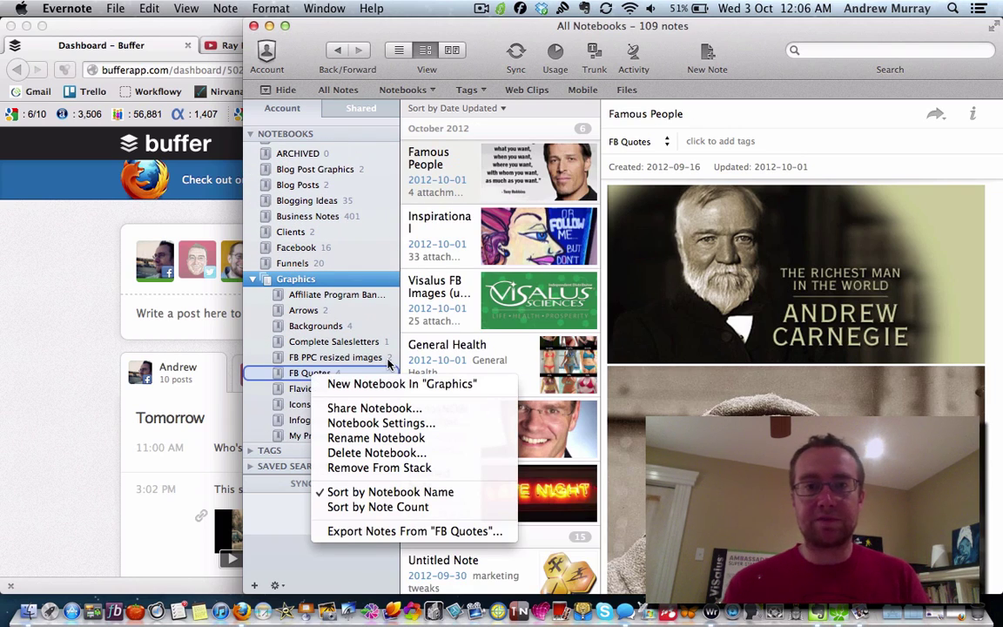
{"action": "left_click", "coordinate": [306, 375]}
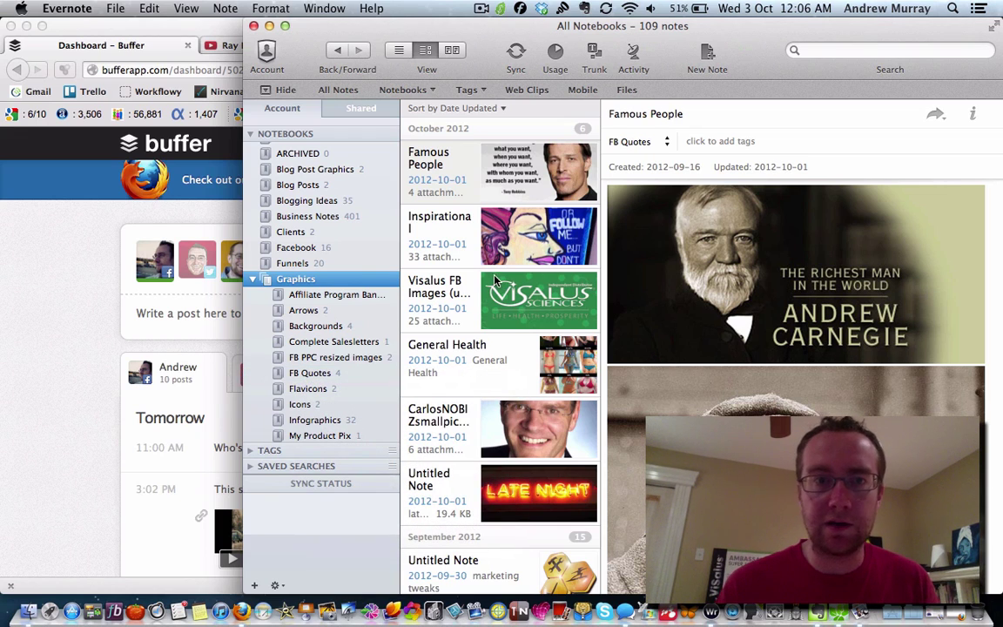
{"action": "scroll", "coordinate": [688, 313], "scroll_direction": "down", "scroll_amount": 10}
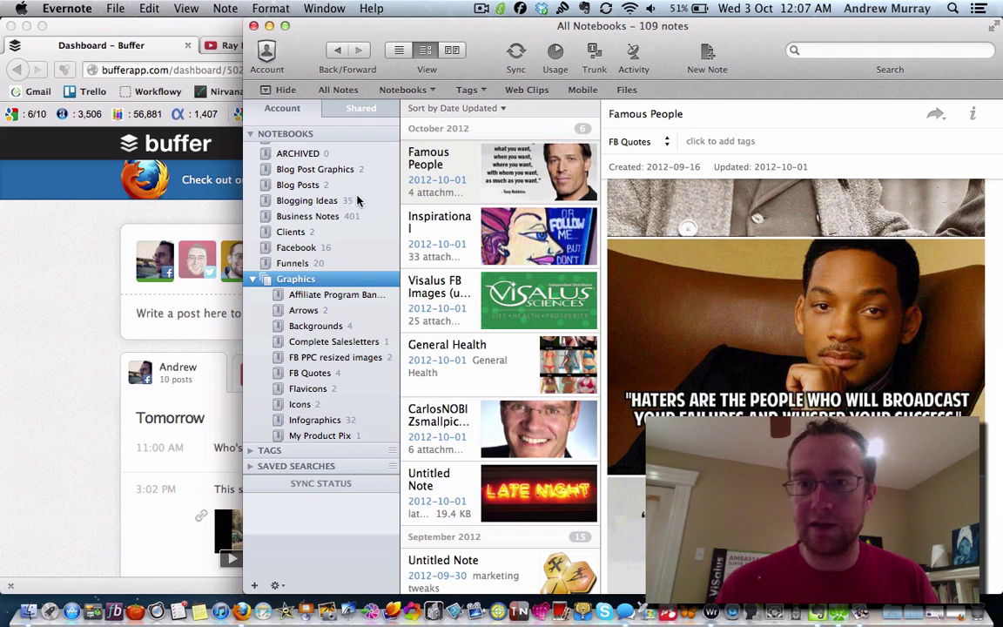
{"action": "left_click", "coordinate": [27, 26]}
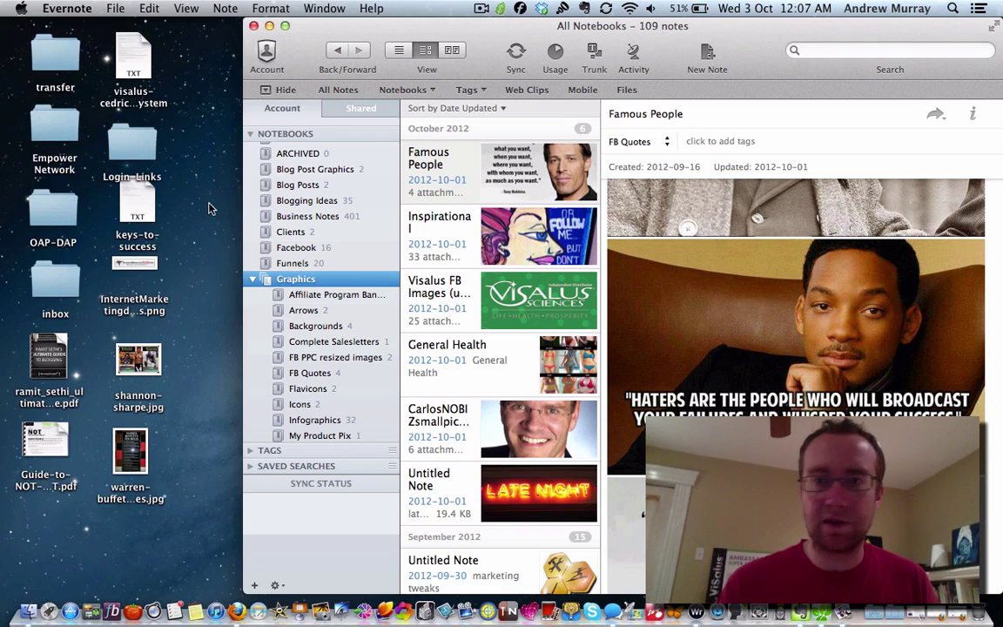
- Drag the Will Smith image to the desktop as will-smith.jpg, minimize Evernote, return to Buffer
{"action": "left_click_drag", "start_coordinate": [760, 318], "coordinate": [217, 426]}
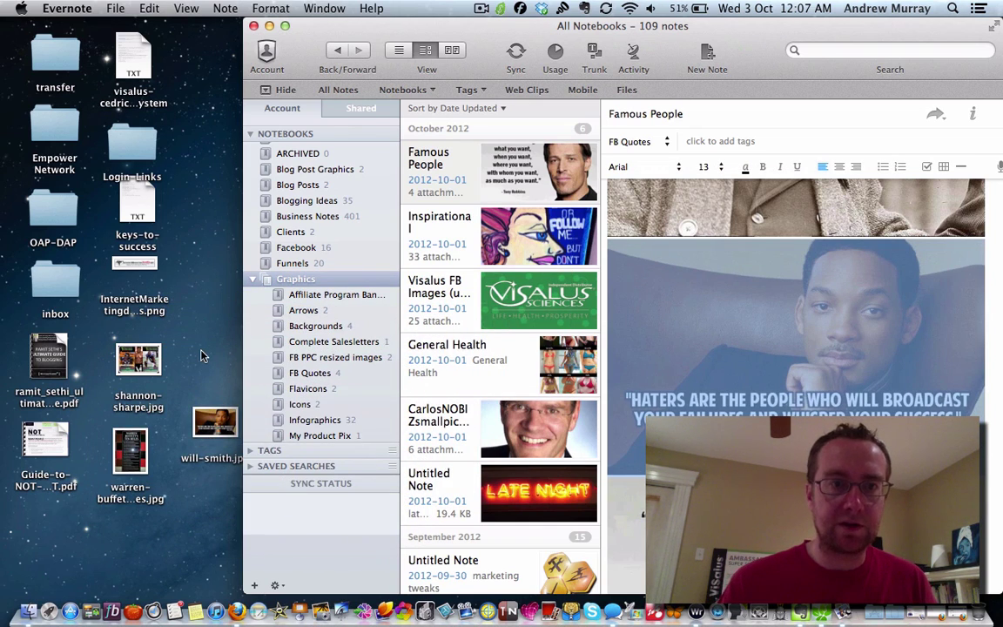
{"action": "left_click", "coordinate": [181, 315]}
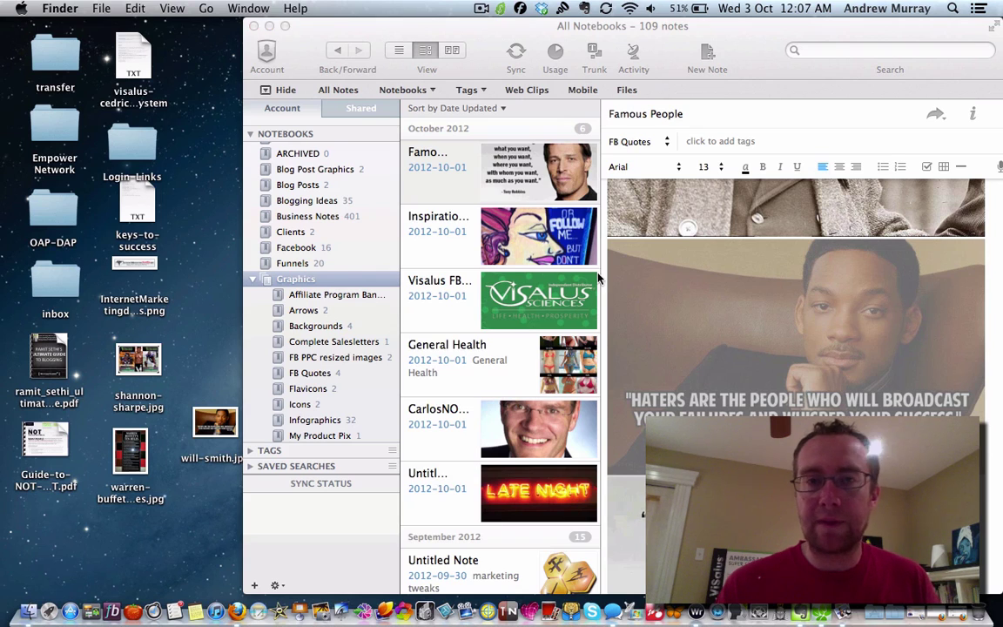
{"action": "left_click", "coordinate": [549, 180]}
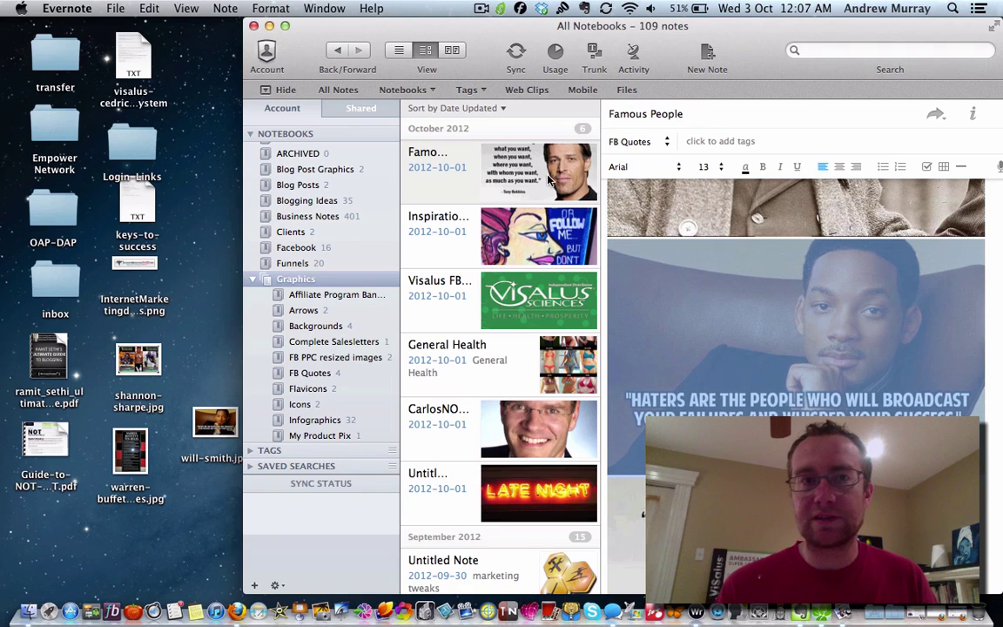
{"action": "left_click", "coordinate": [270, 27]}
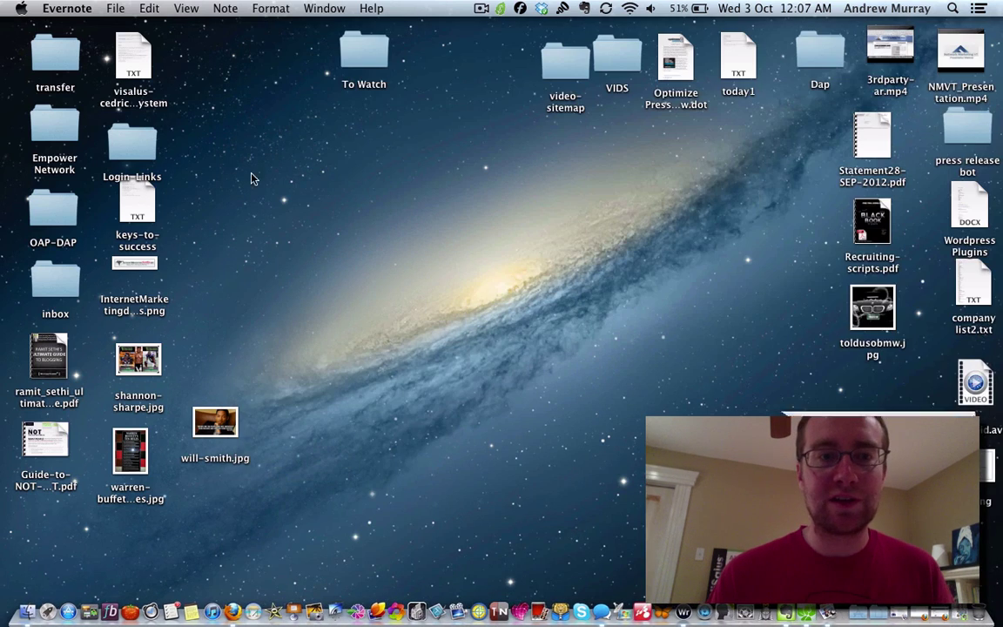
{"action": "left_click", "coordinate": [231, 613]}
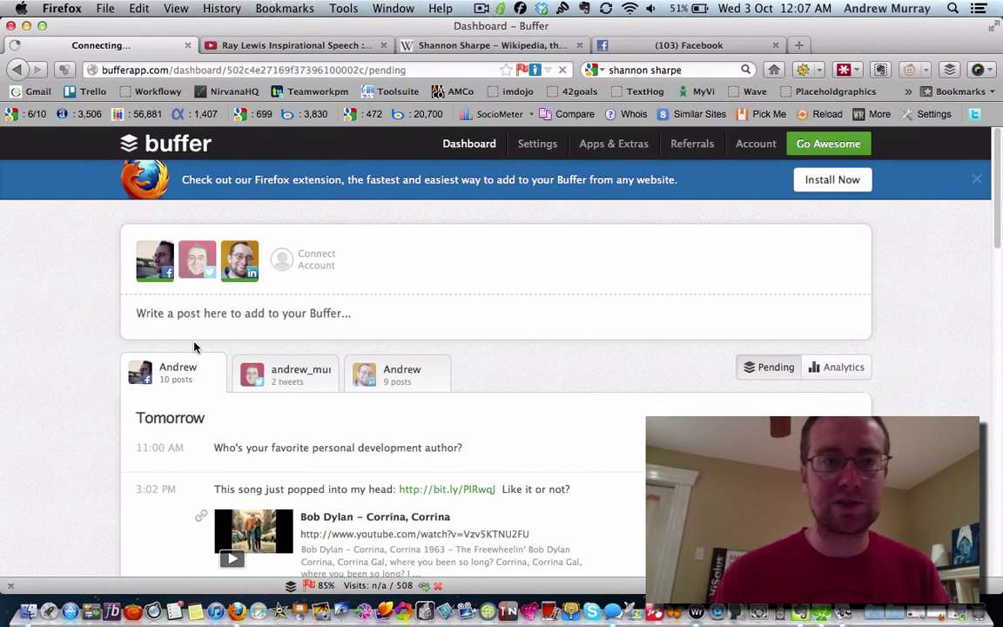
- Include the Twitter profile and attach will-smith.jpg to a new post
{"action": "left_click", "coordinate": [197, 261]}
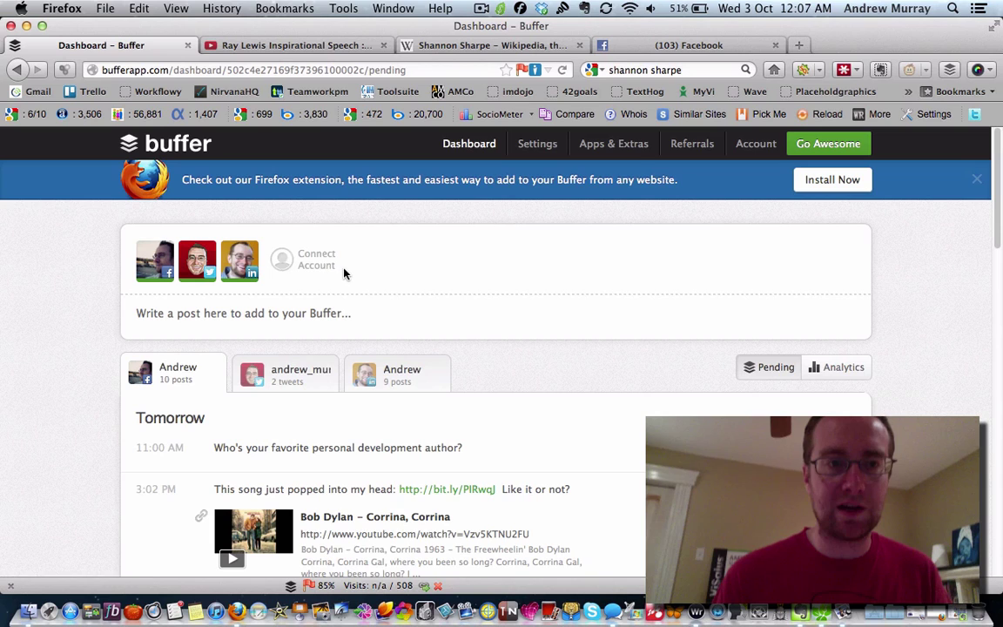
{"action": "left_click", "coordinate": [290, 314]}
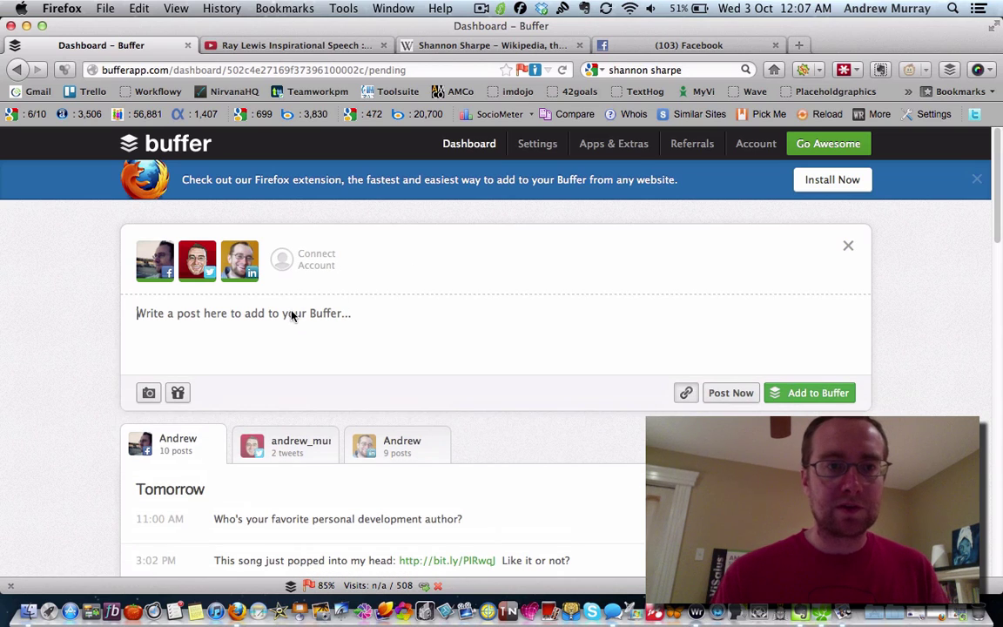
{"action": "left_click", "coordinate": [149, 394]}
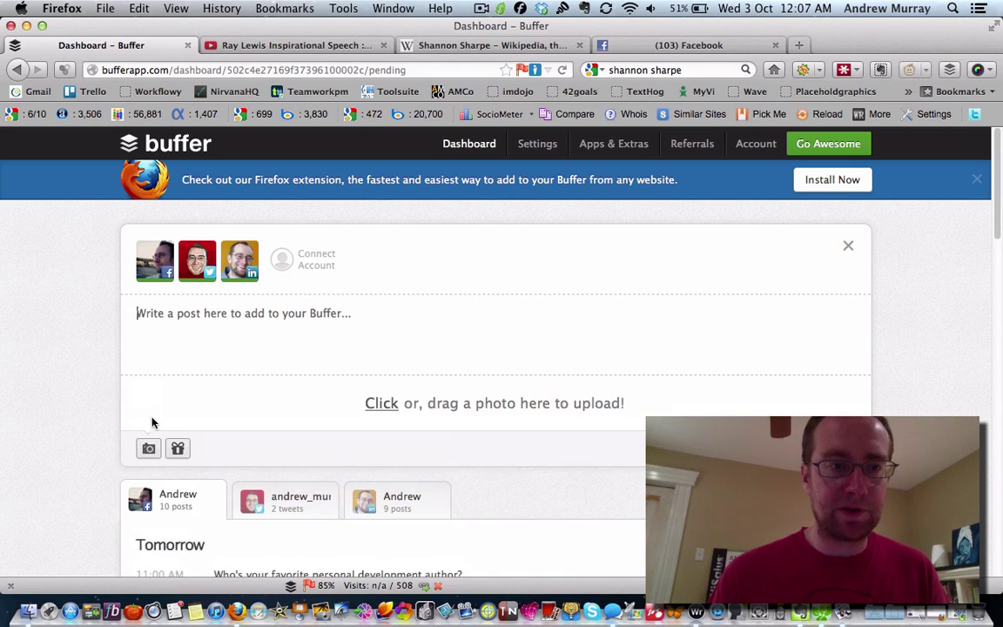
{"action": "left_click", "coordinate": [385, 403]}
{"action": "scroll", "coordinate": [270, 301], "scroll_direction": "down", "scroll_amount": 5}
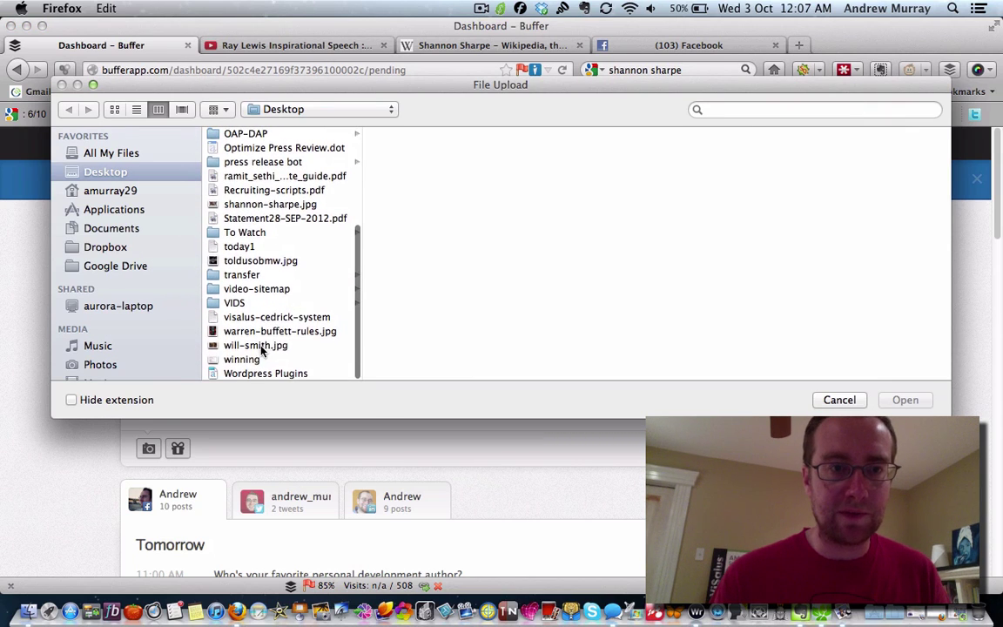
{"action": "left_click", "coordinate": [261, 346]}
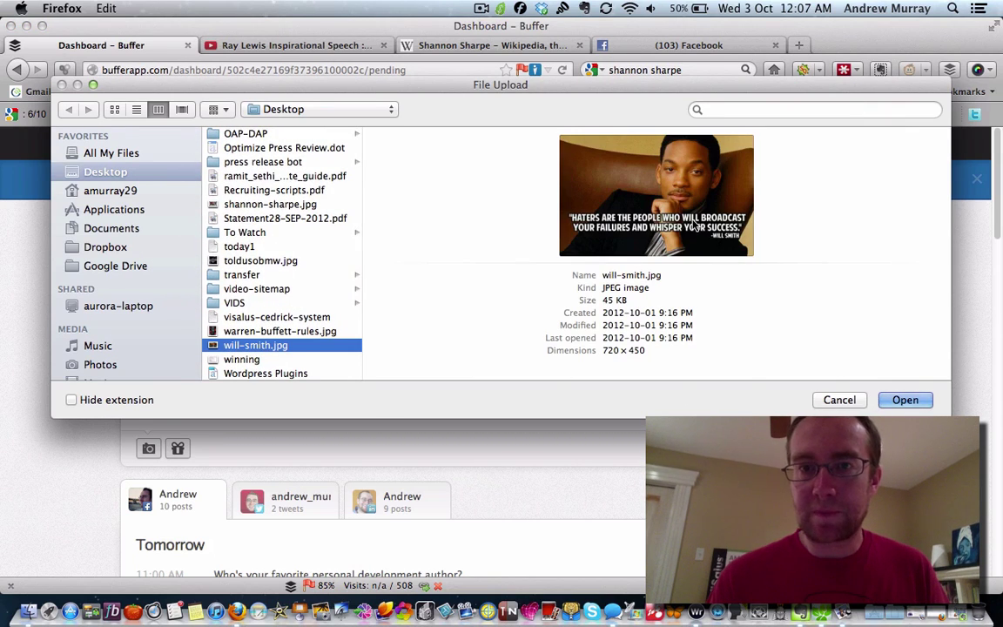
{"action": "left_click", "coordinate": [891, 402]}
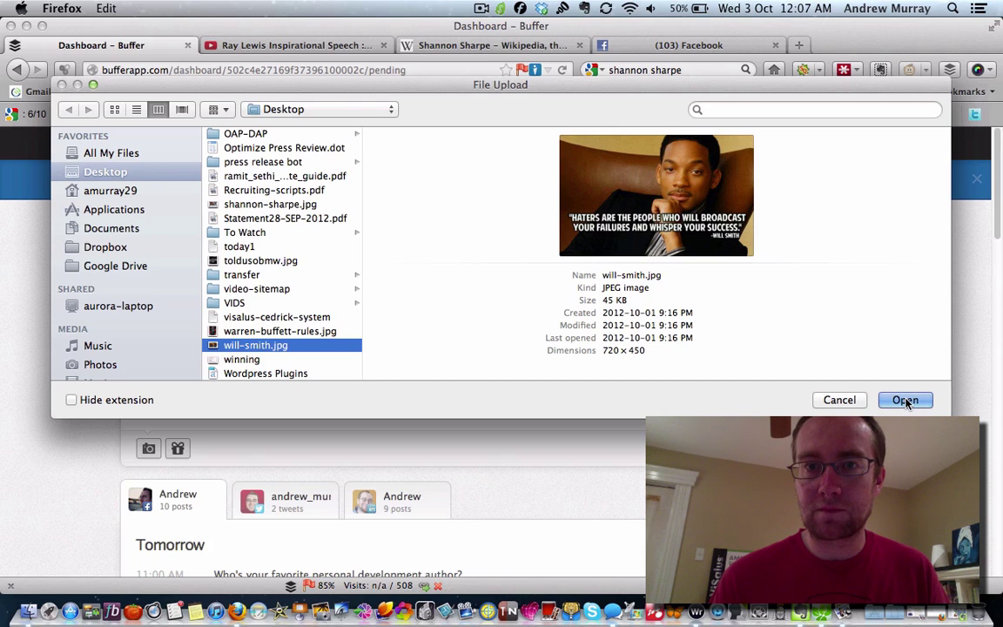
{"action": "left_click", "coordinate": [906, 402]}
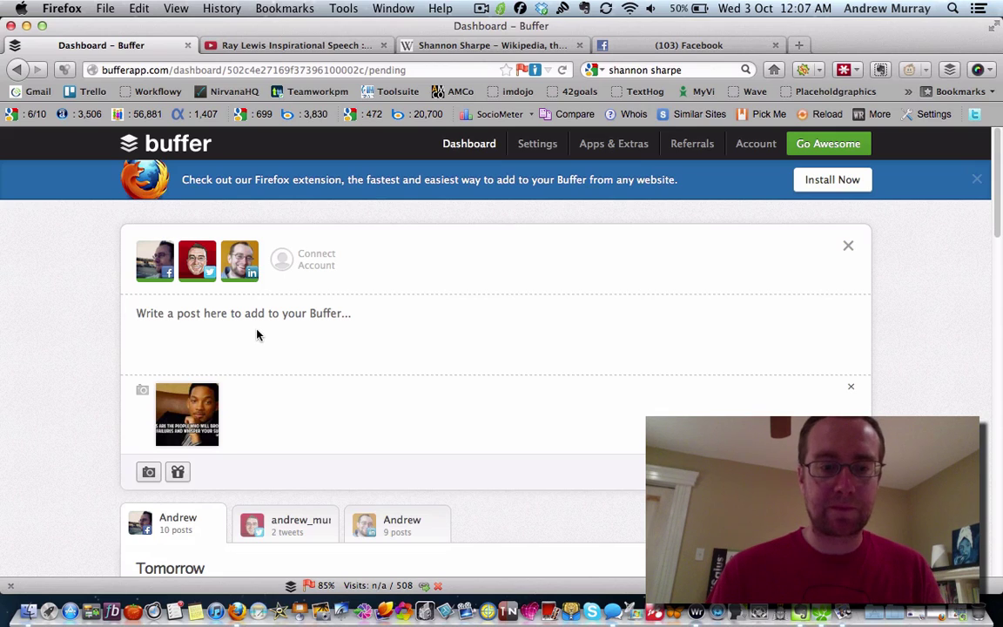
- Caption the post 'Pure Wisdom from Will Smith!' and add it to the queue
{"action": "left_click", "coordinate": [257, 334]}
{"action": "type", "text": "Wid"}
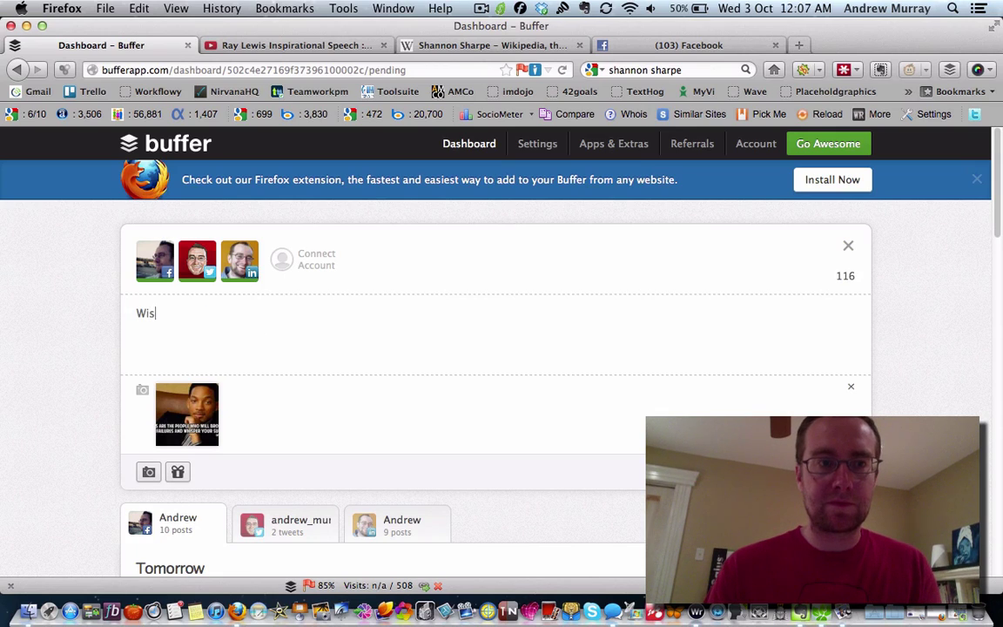
{"action": "type", "text": "dom from Will"}
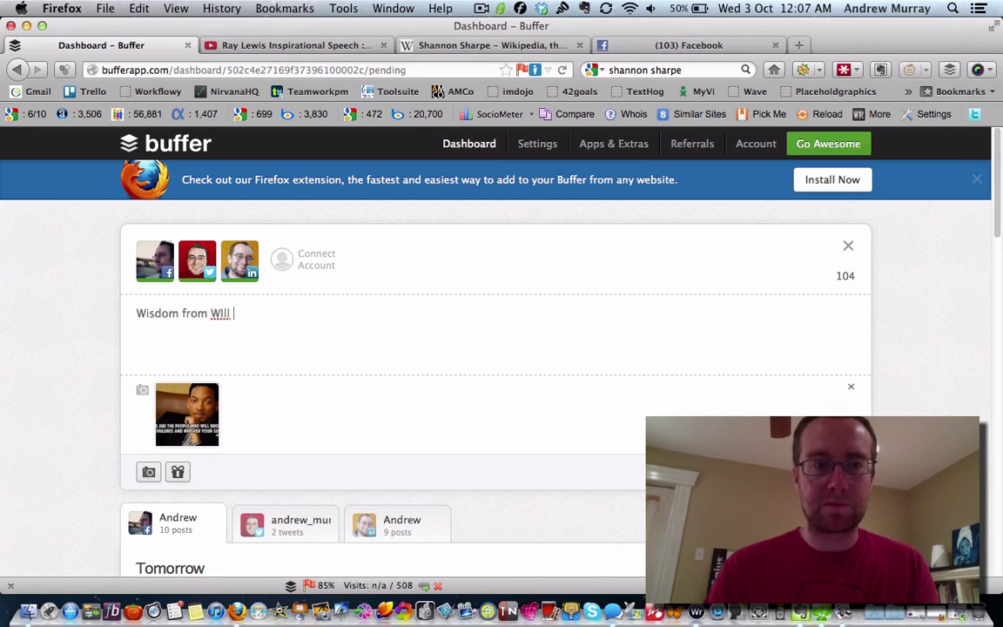
{"action": "key", "text": "BackSpace"}
{"action": "key", "text": "BackSpace"}
{"action": "key", "text": "BackSpace"}
{"action": "key", "text": "BackSpace"}
{"action": "type", "text": "ill Smith!"}
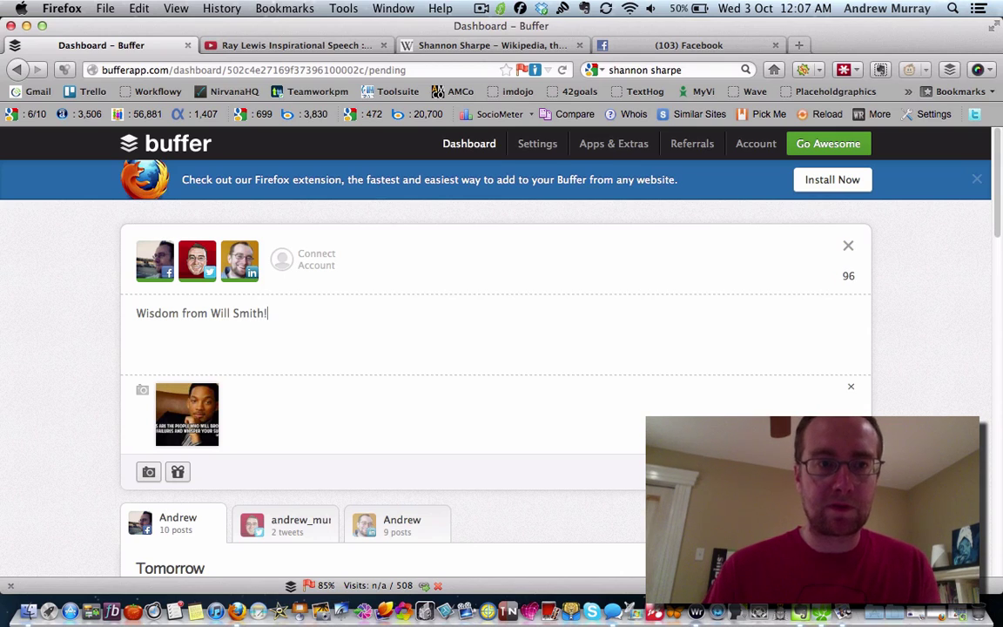
{"action": "left_click", "coordinate": [138, 314]}
{"action": "type", "text": "Pure"}
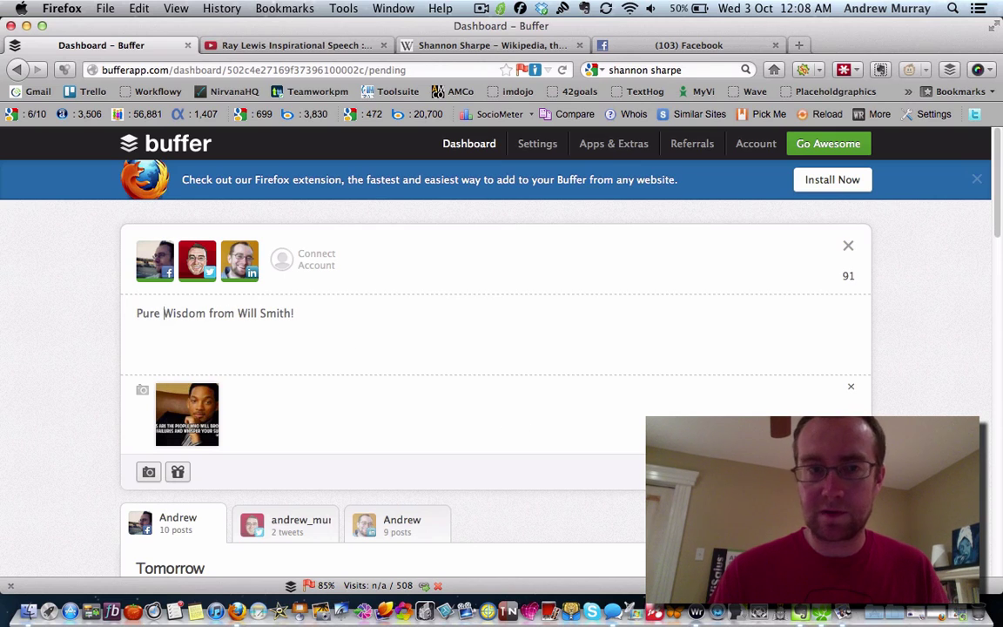
{"action": "left_click", "coordinate": [832, 471]}
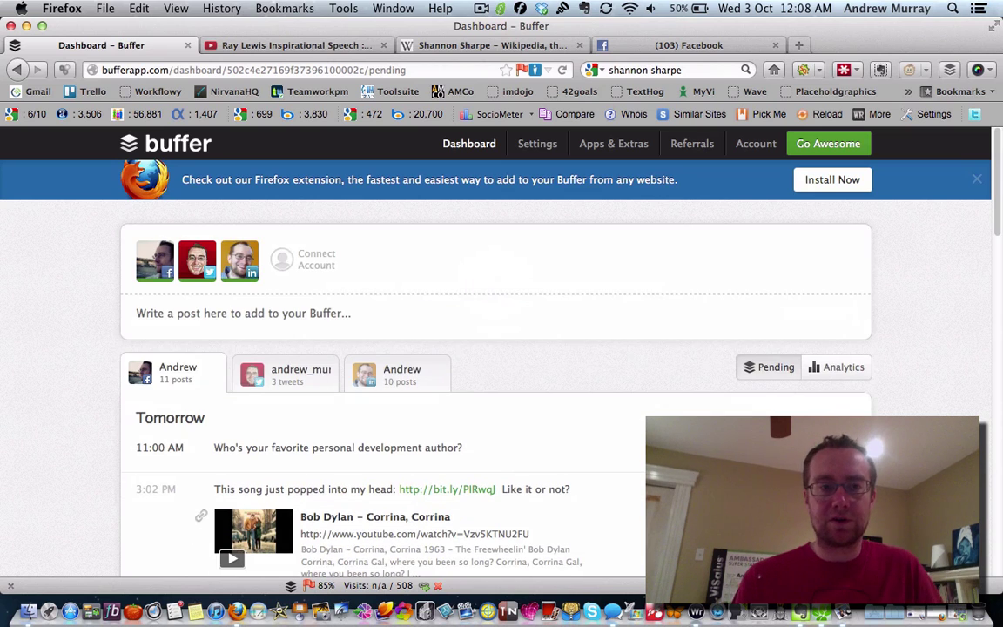
- Drag the Sunday 7th Shannon Sharpe Challenge post into Saturday 6th October's 11:00 AM slot
{"action": "scroll", "coordinate": [533, 488], "scroll_direction": "down", "scroll_amount": 1}
{"action": "scroll", "coordinate": [533, 488], "scroll_direction": "down", "scroll_amount": 10}
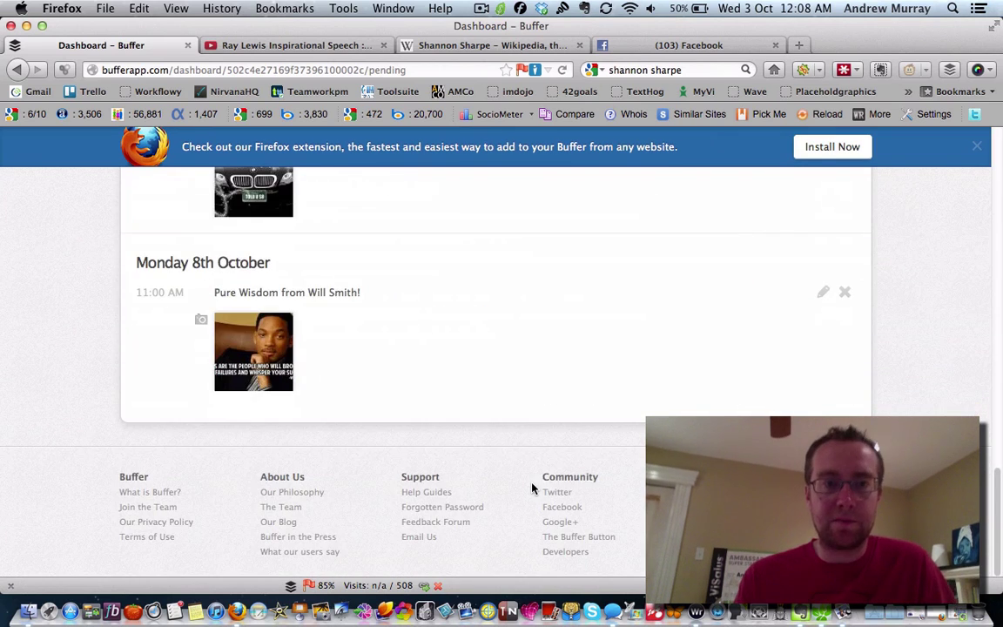
{"action": "scroll", "coordinate": [533, 489], "scroll_direction": "up", "scroll_amount": 3}
{"action": "scroll", "coordinate": [533, 489], "scroll_direction": "up", "scroll_amount": 5}
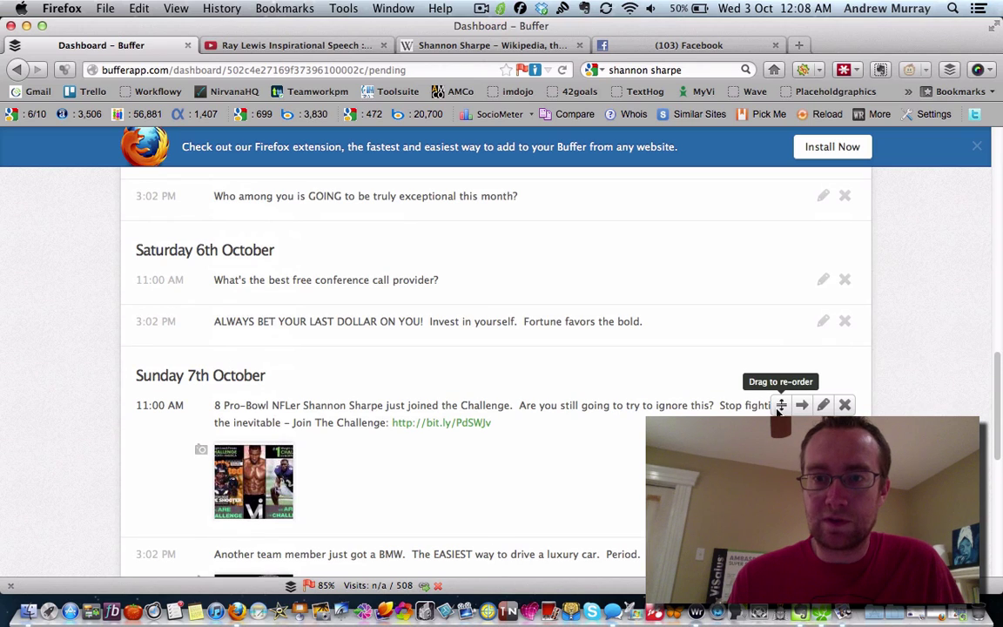
{"action": "left_click_drag", "start_coordinate": [775, 339], "coordinate": [778, 329]}
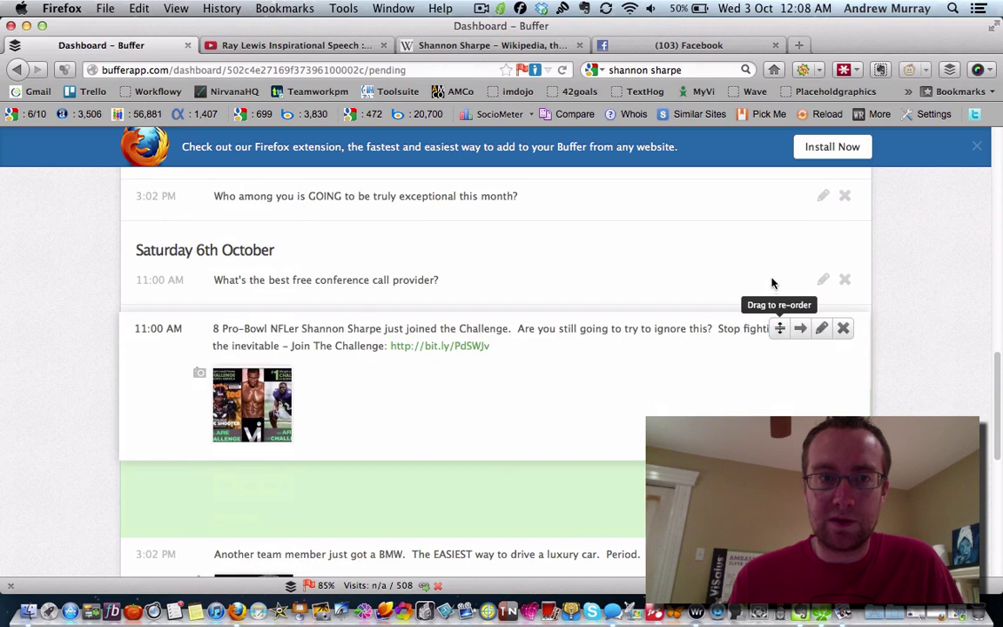
{"action": "left_click_drag", "start_coordinate": [771, 280], "coordinate": [775, 279]}
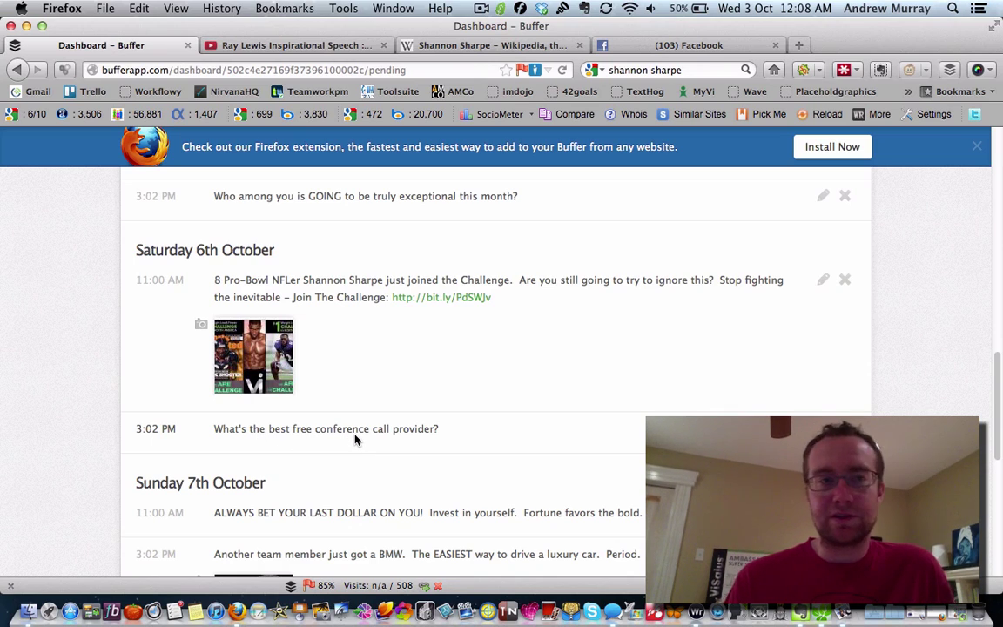
{"action": "scroll", "coordinate": [355, 440], "scroll_direction": "up", "scroll_amount": 5}
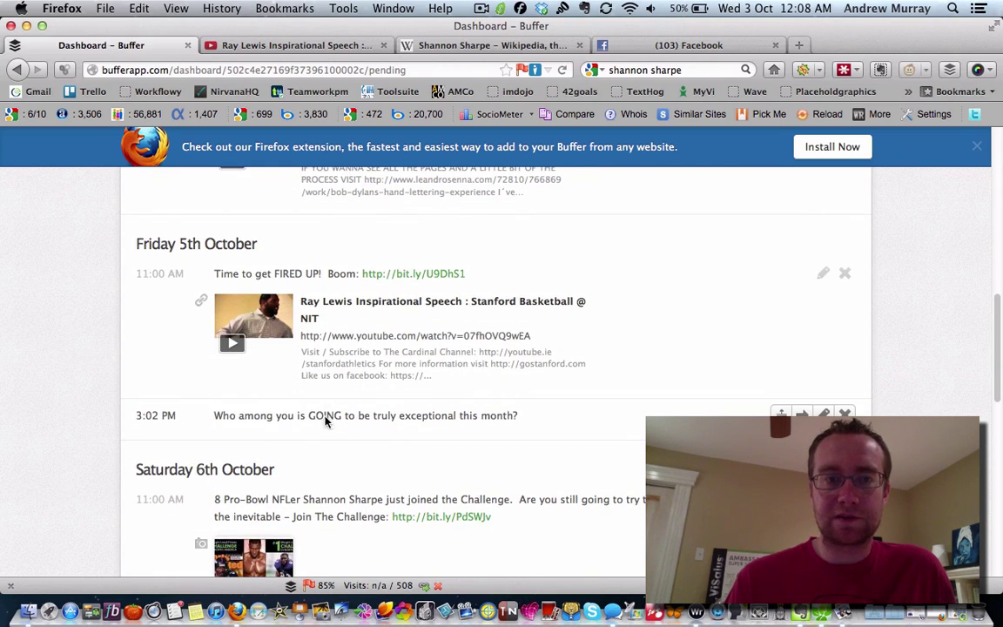
{"action": "left_click_drag", "start_coordinate": [308, 418], "coordinate": [476, 418]}
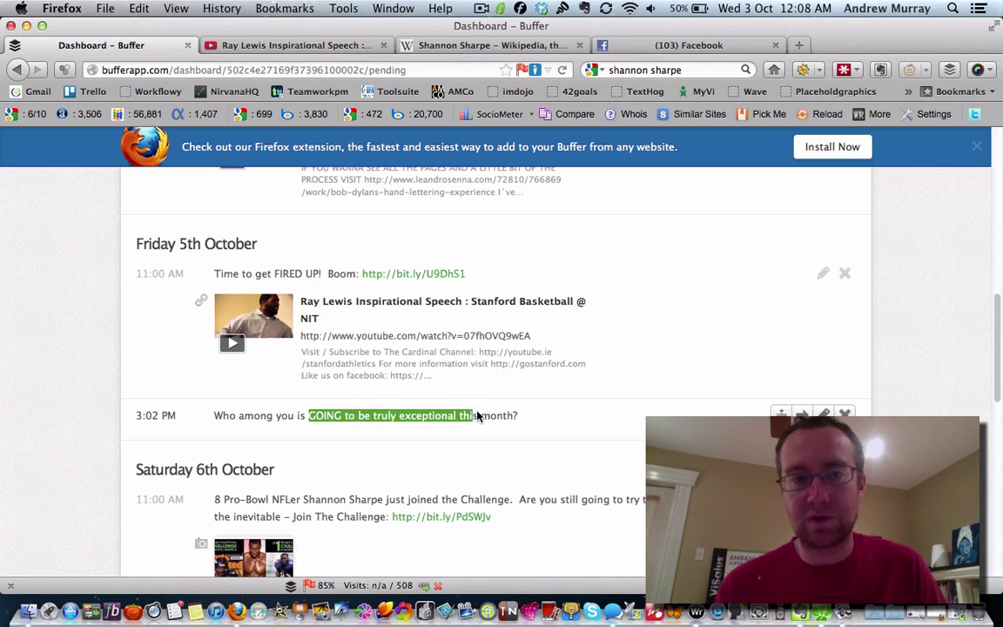
{"action": "left_click", "coordinate": [479, 417]}
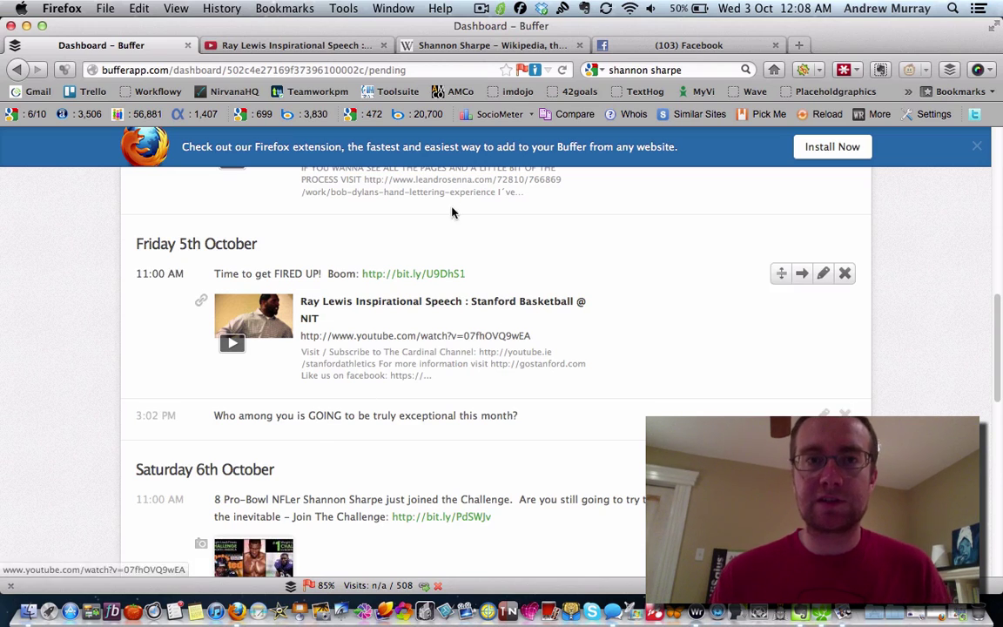
{"action": "scroll", "coordinate": [457, 291], "scroll_direction": "up", "scroll_amount": 15}
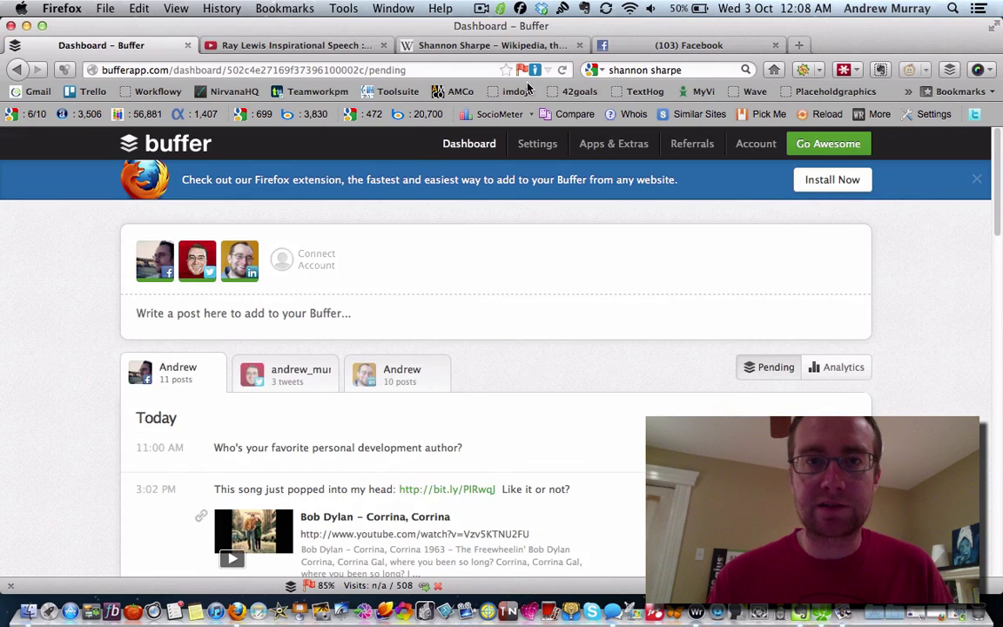
- Refresh Forismatic's Inspire Me quotes until James Yorke's plan B quote appears, then close the overlay
{"action": "left_click", "coordinate": [520, 10]}
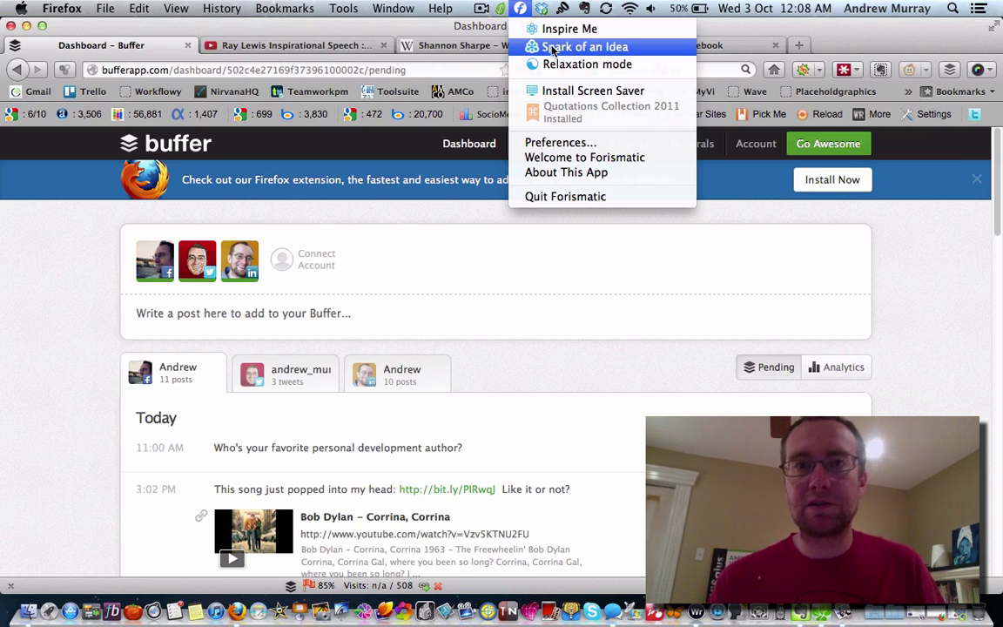
{"action": "left_click", "coordinate": [550, 33]}
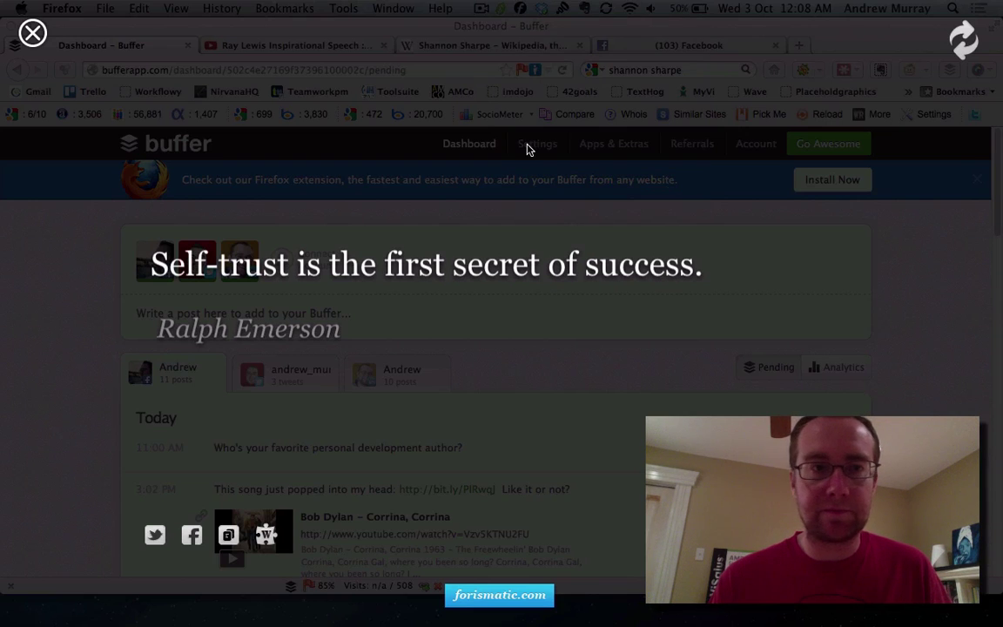
{"action": "left_click", "coordinate": [967, 40]}
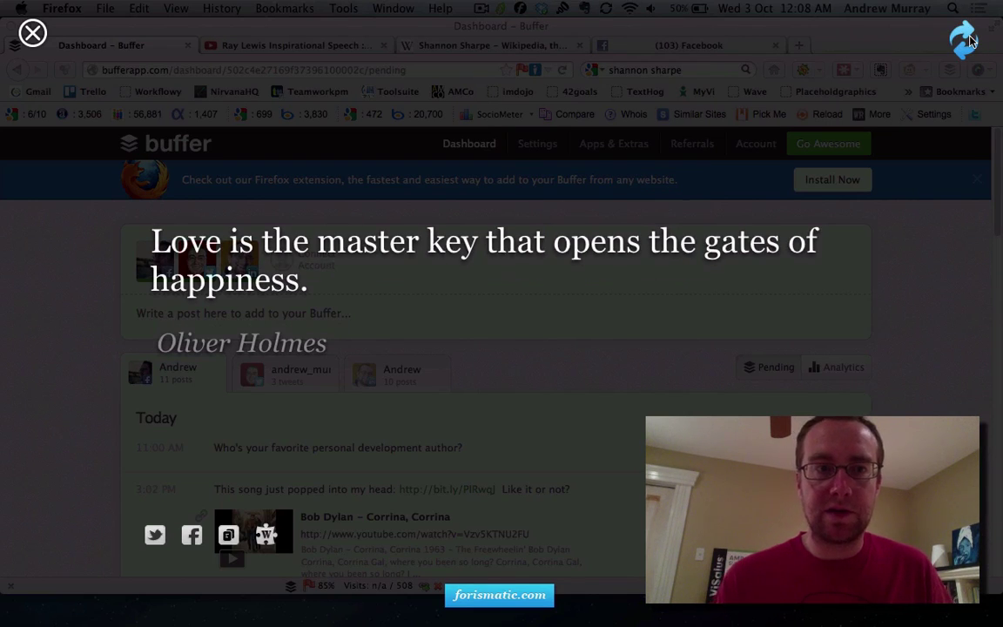
{"action": "left_click", "coordinate": [967, 40]}
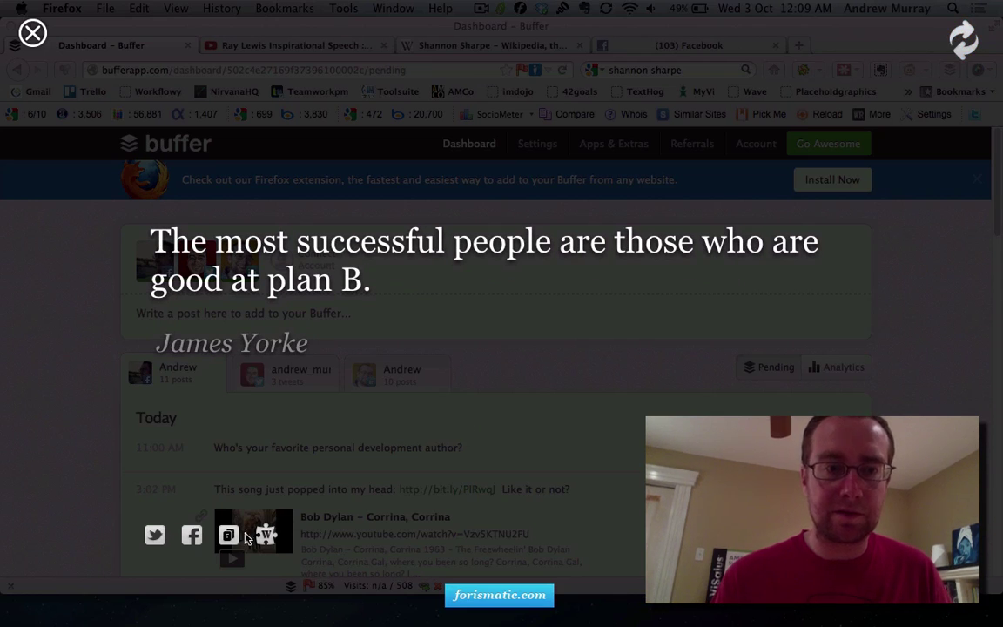
{"action": "left_click", "coordinate": [32, 33]}
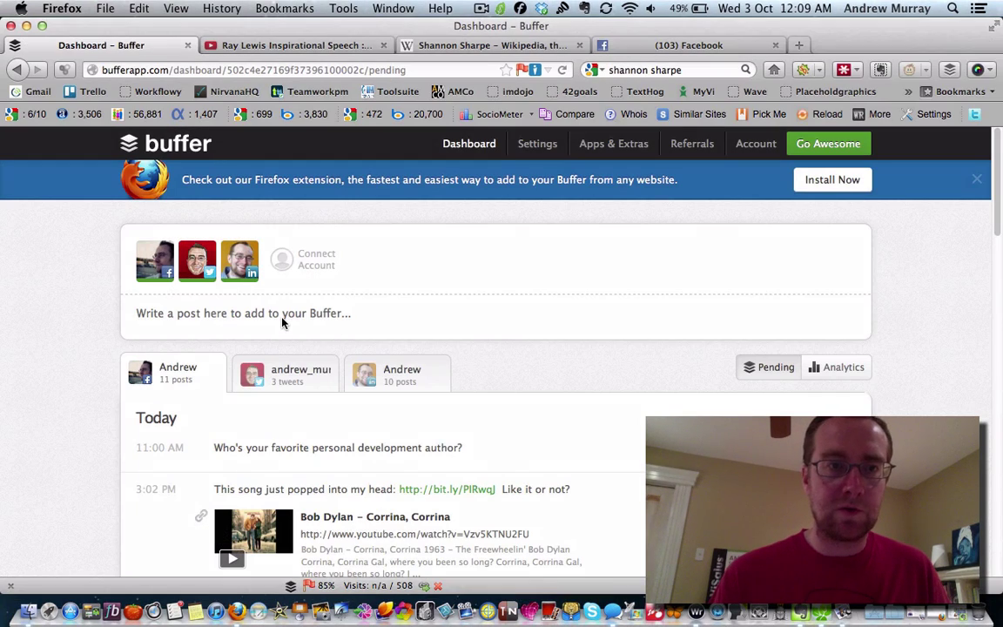
- Paste James Yorke's plan B quote into a new post, replacing the © with quotation marks
{"action": "left_click", "coordinate": [282, 321]}
{"action": "type", "text": "The most successful people are those who are good at plan B.© James Yorke"}
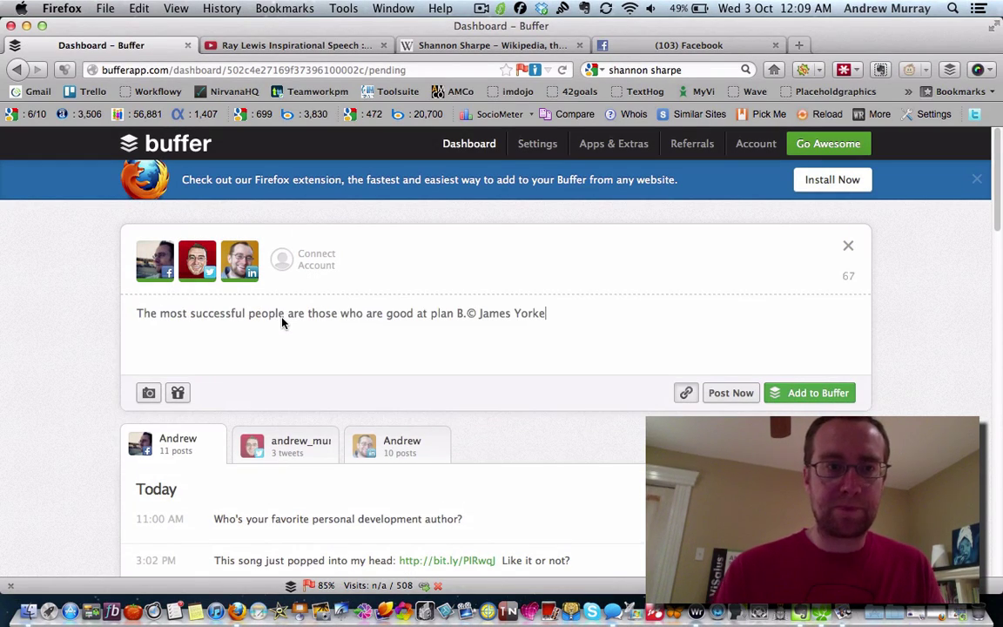
{"action": "left_click", "coordinate": [477, 317]}
{"action": "key", "text": "BackSpace"}
{"action": "type", "text": "\""}
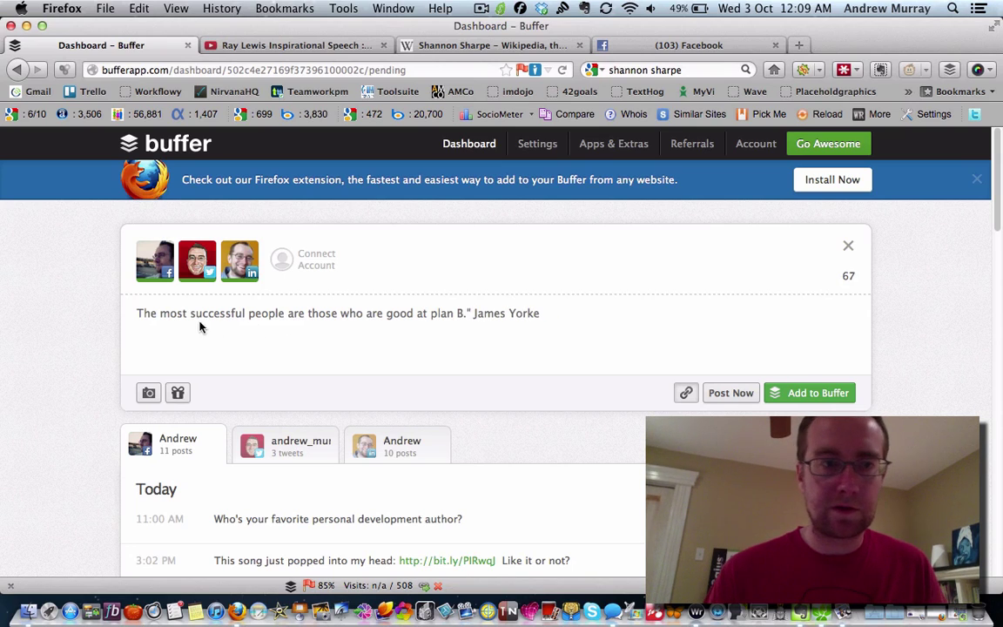
{"action": "type", "text": "\""}
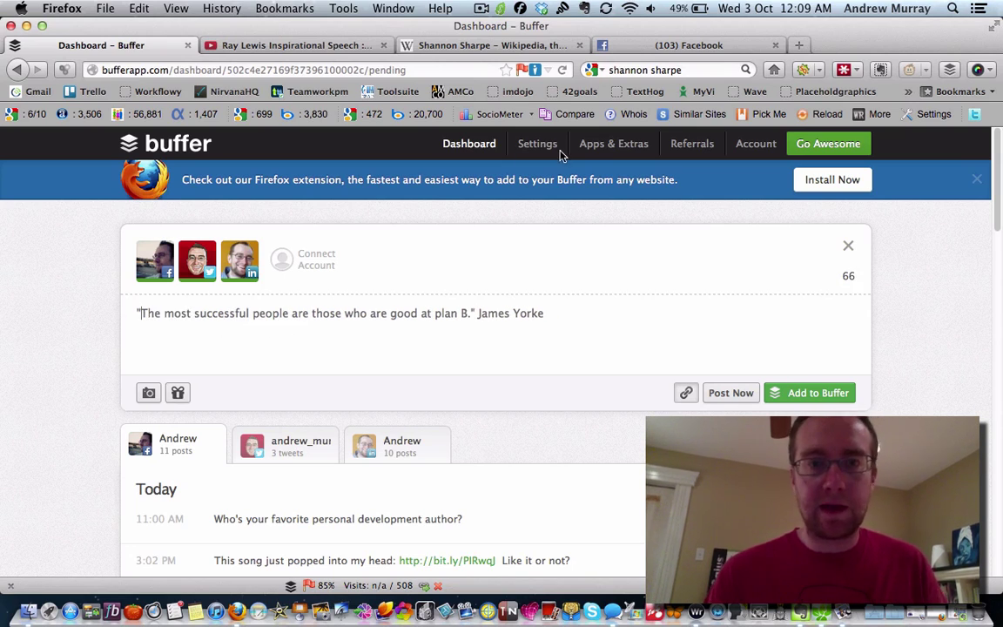
- Search Google for 'james yorke' in a new tab and look over the Plan B article
{"action": "left_click", "coordinate": [799, 45]}
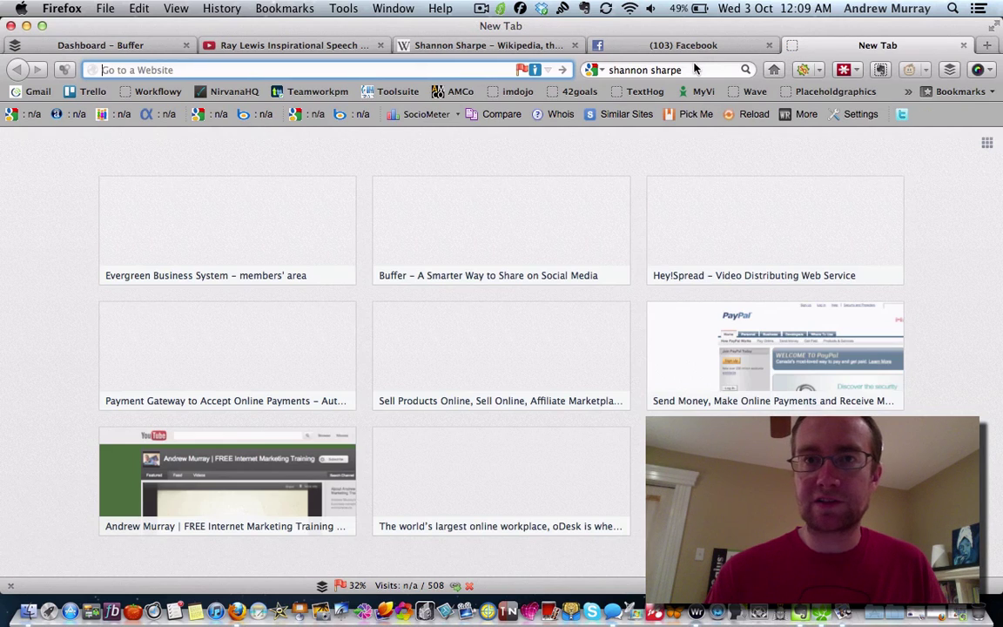
{"action": "key", "text": "super+k"}
{"action": "type", "text": "james yorke"}
{"action": "key", "text": "Return"}
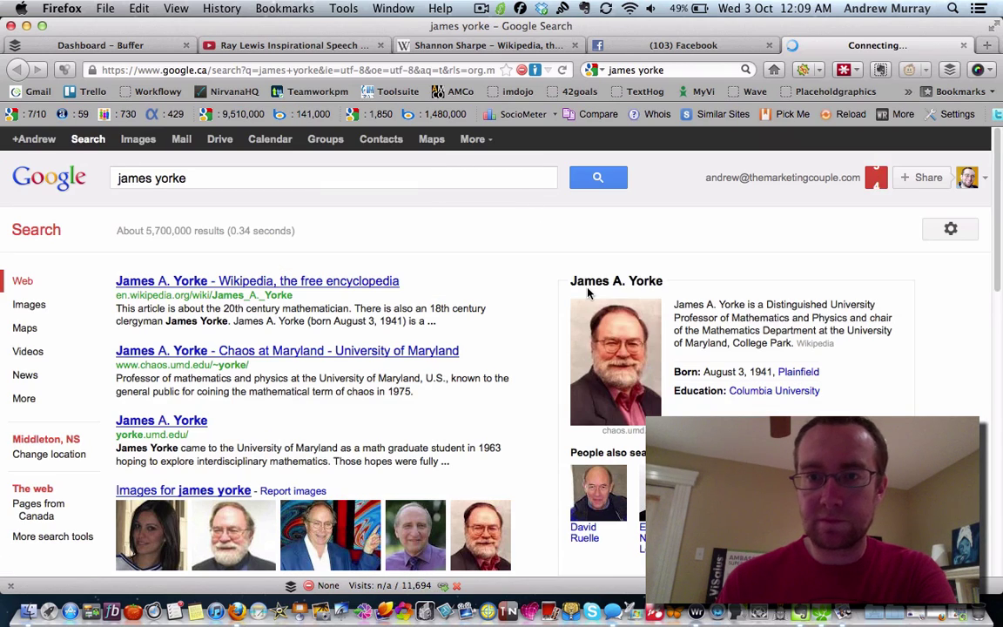
{"action": "scroll", "coordinate": [344, 341], "scroll_direction": "down", "scroll_amount": 5}
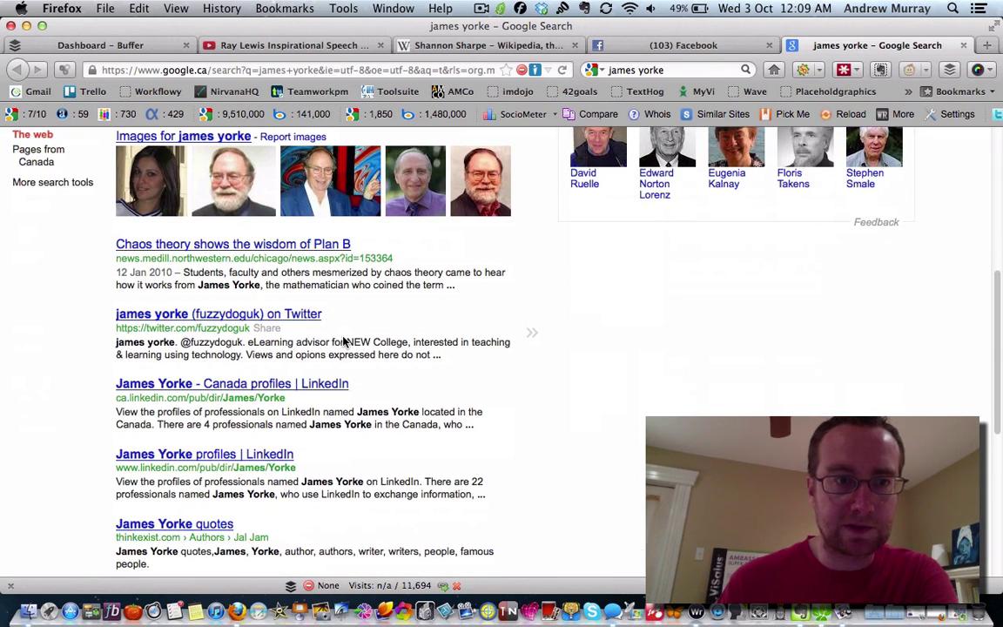
{"action": "left_click", "coordinate": [294, 245]}
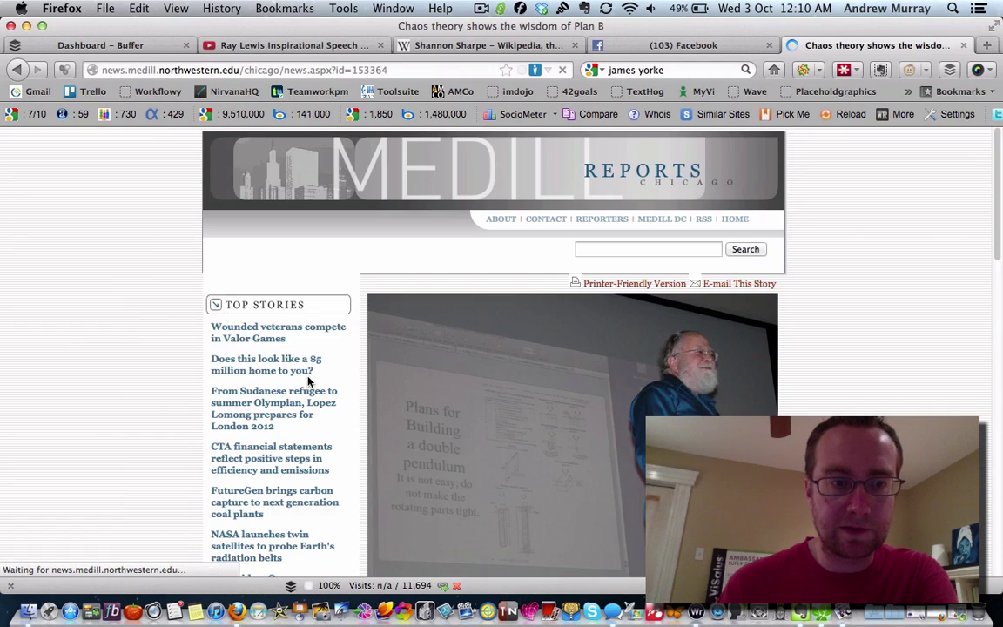
{"action": "scroll", "coordinate": [522, 484], "scroll_direction": "down", "scroll_amount": 4}
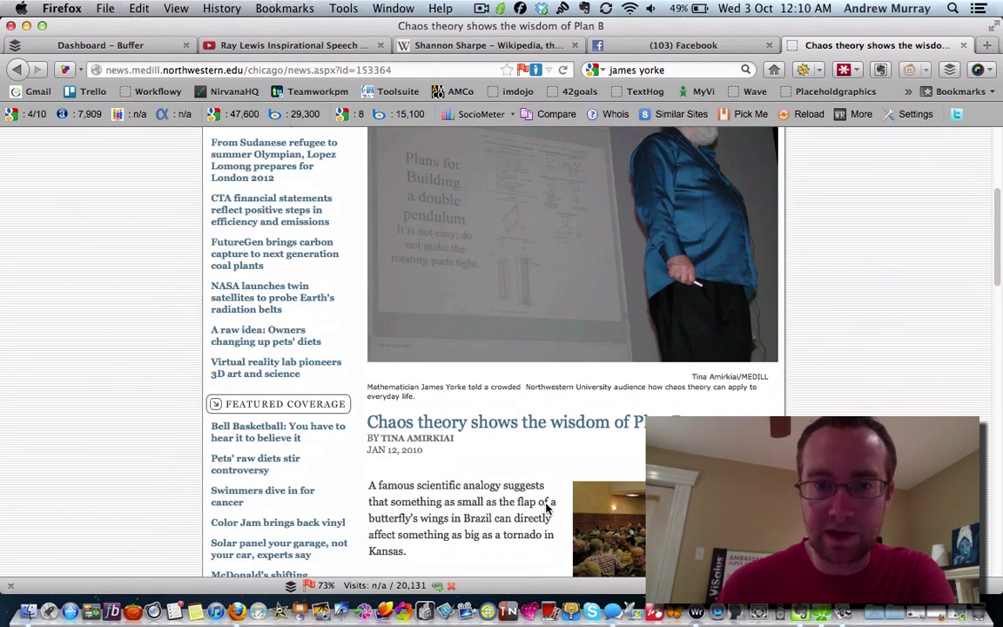
{"action": "scroll", "coordinate": [547, 507], "scroll_direction": "down", "scroll_amount": 5}
{"action": "scroll", "coordinate": [547, 507], "scroll_direction": "up", "scroll_amount": 8}
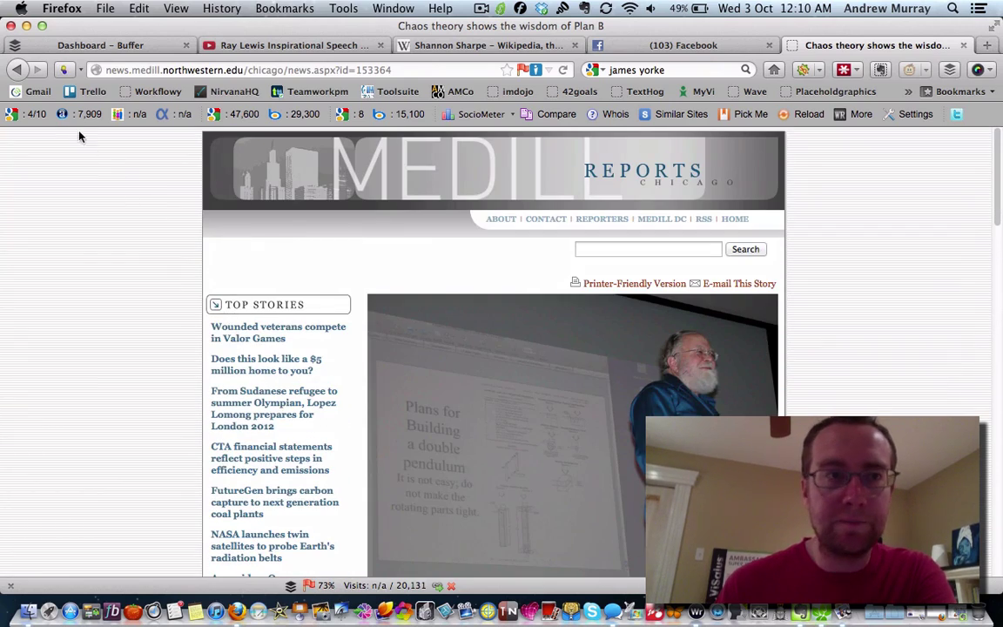
{"action": "left_click", "coordinate": [17, 69]}
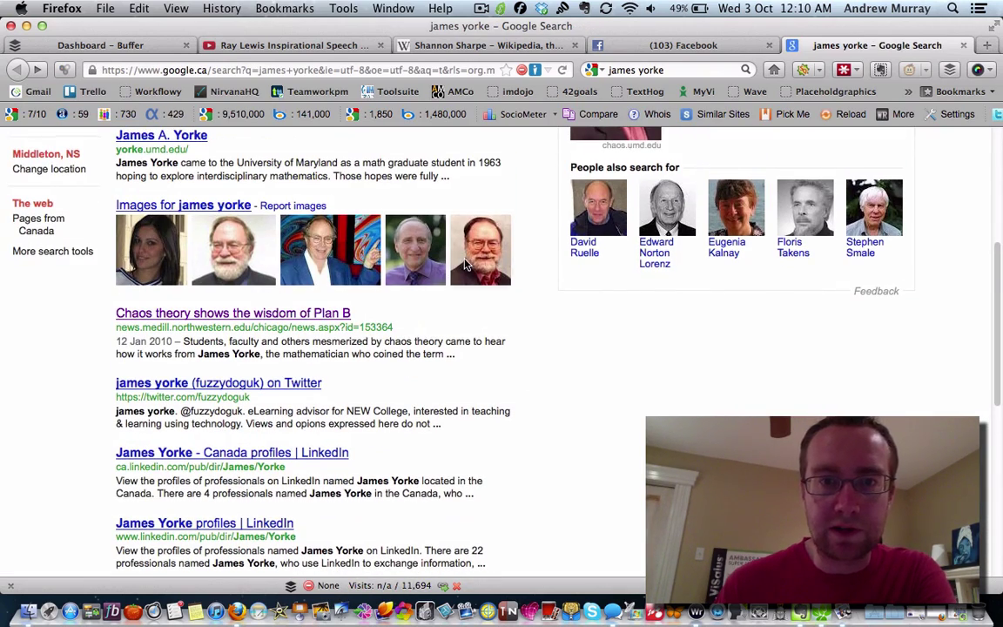
- Save James Yorke's portrait image as yorke1.JPG on the Desktop
{"action": "left_click", "coordinate": [466, 266]}
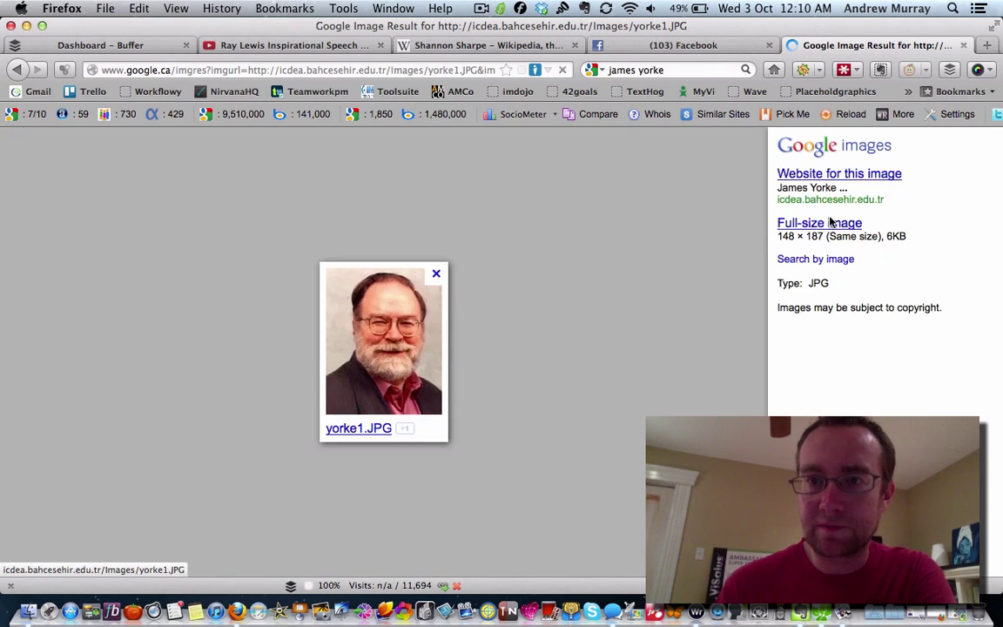
{"action": "left_click", "coordinate": [826, 225]}
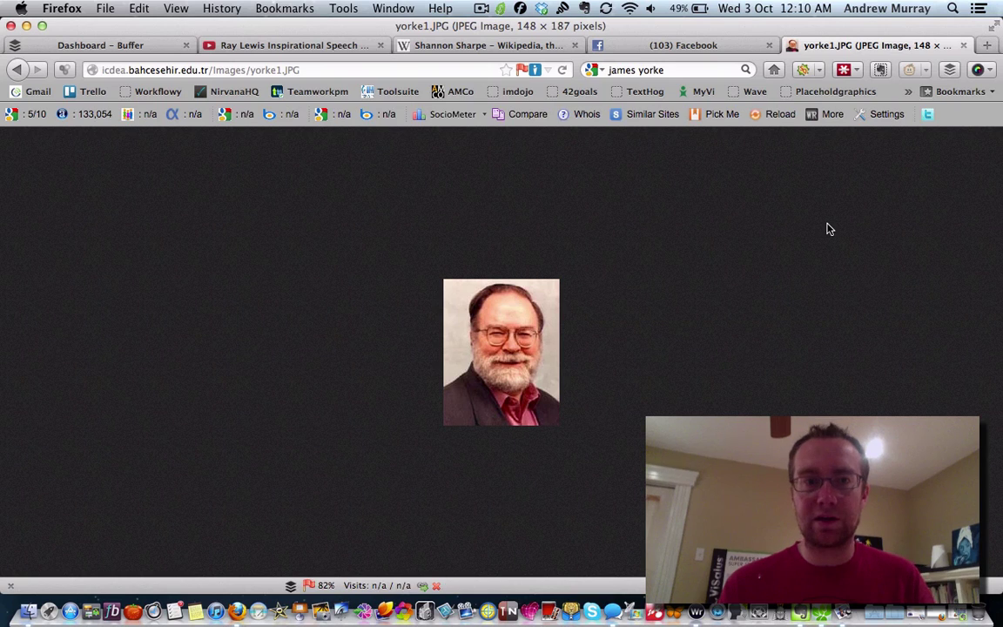
{"action": "right_click", "coordinate": [501, 347]}
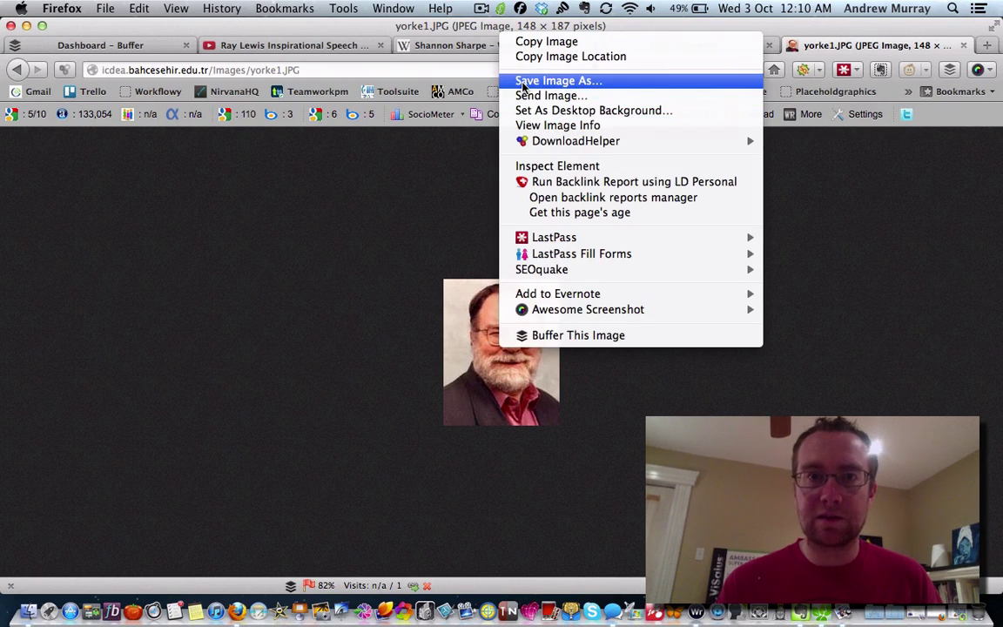
{"action": "left_click", "coordinate": [527, 81]}
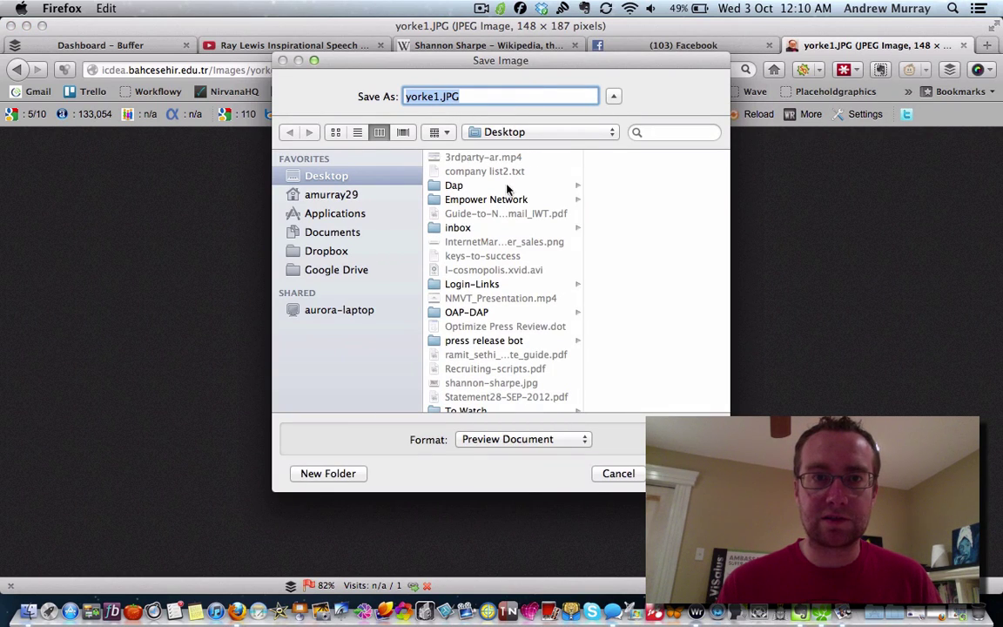
{"action": "key", "text": "Return"}
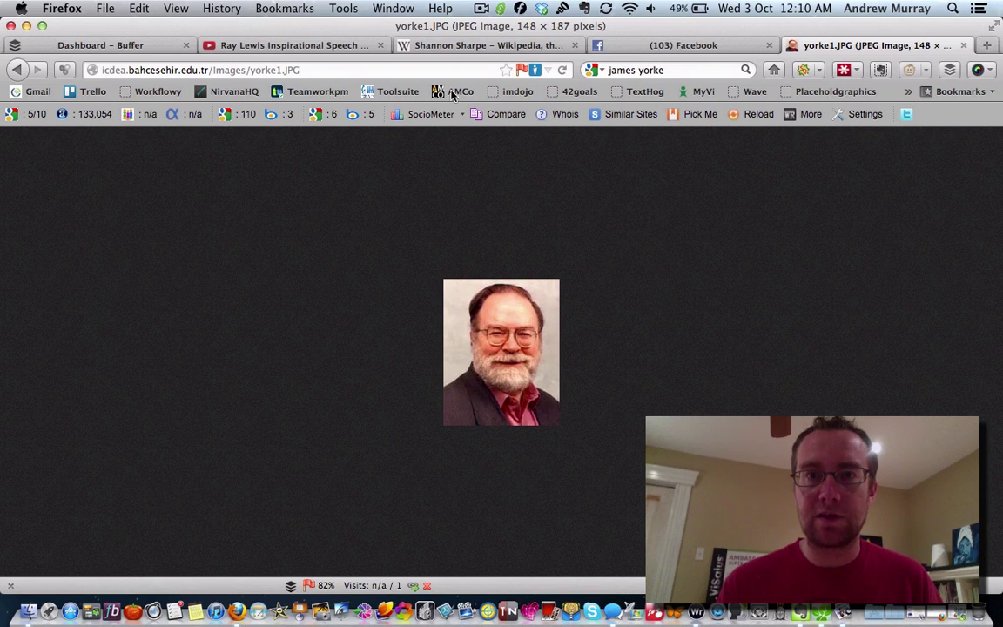
{"action": "left_click", "coordinate": [332, 48]}
- Upload yorke1.JPG to the James Yorke quote post and queue it for all three profiles
{"action": "left_click", "coordinate": [135, 44]}
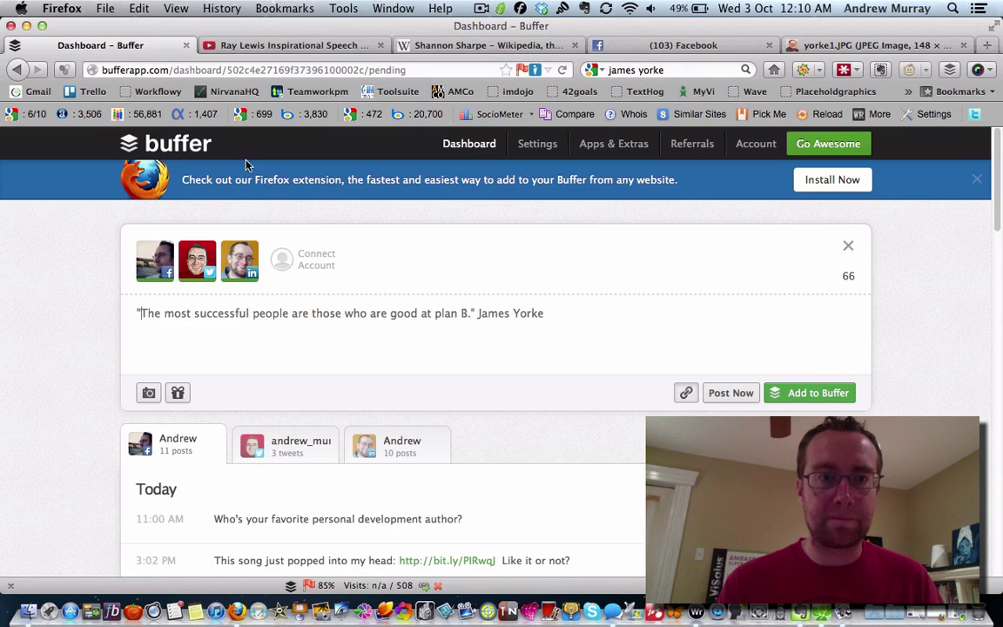
{"action": "left_click", "coordinate": [149, 392]}
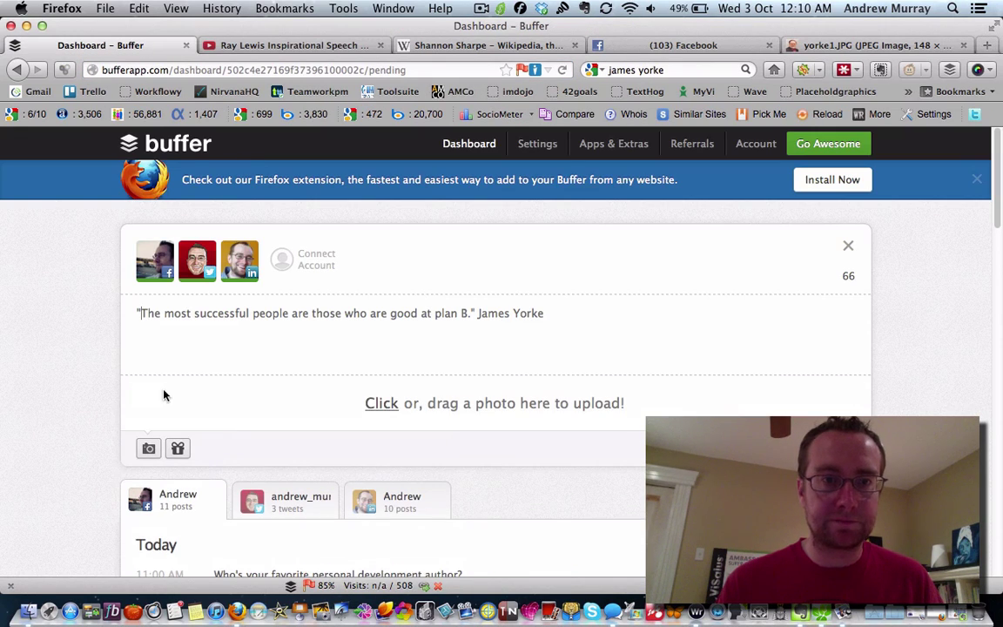
{"action": "left_click", "coordinate": [378, 404]}
{"action": "scroll", "coordinate": [321, 305], "scroll_direction": "down", "scroll_amount": 10}
{"action": "left_click", "coordinate": [247, 371]}
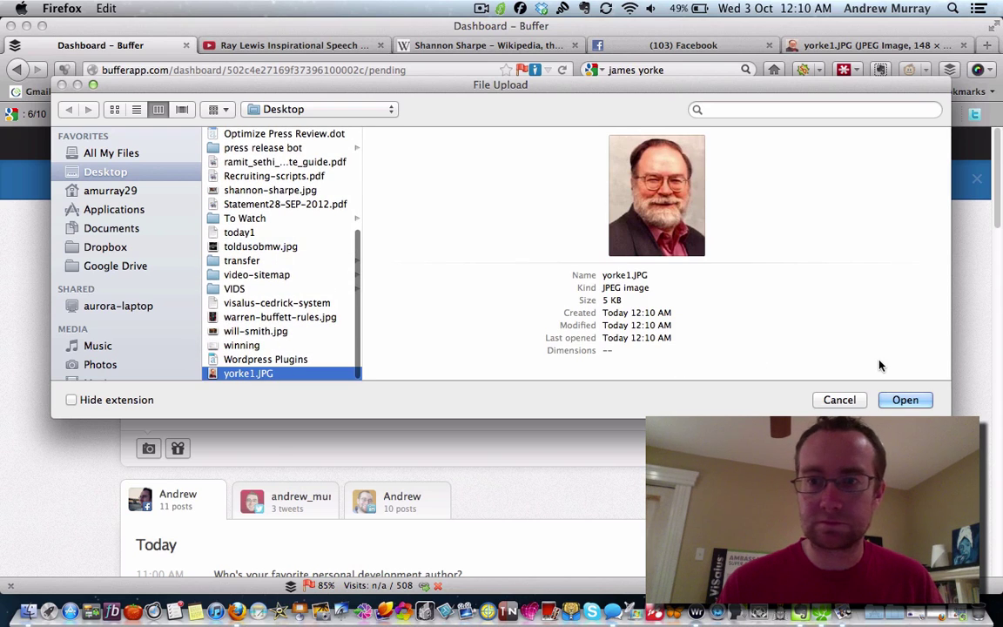
{"action": "left_click", "coordinate": [906, 399]}
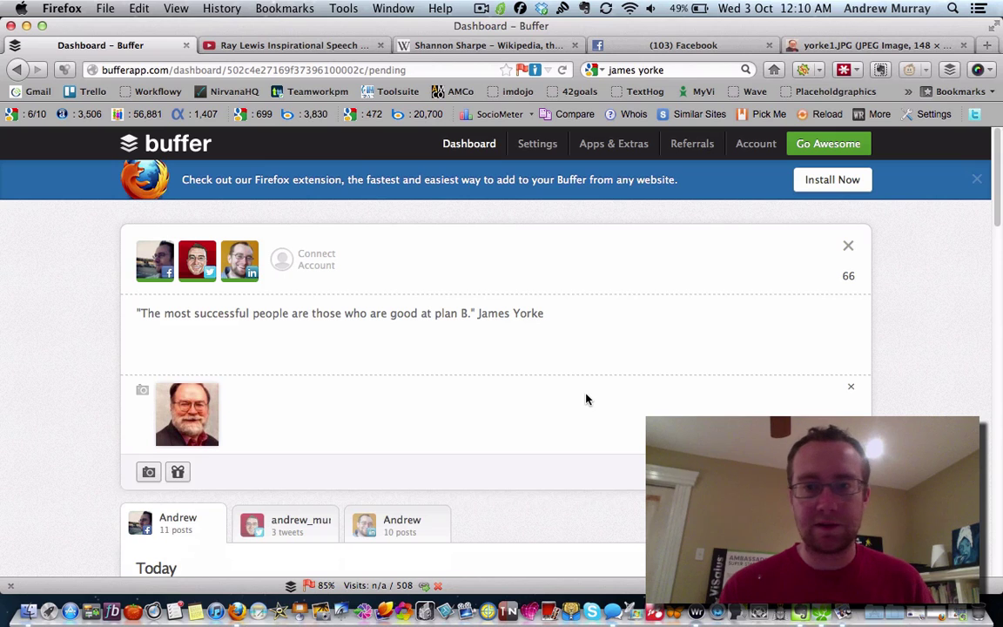
{"action": "left_click", "coordinate": [815, 472]}
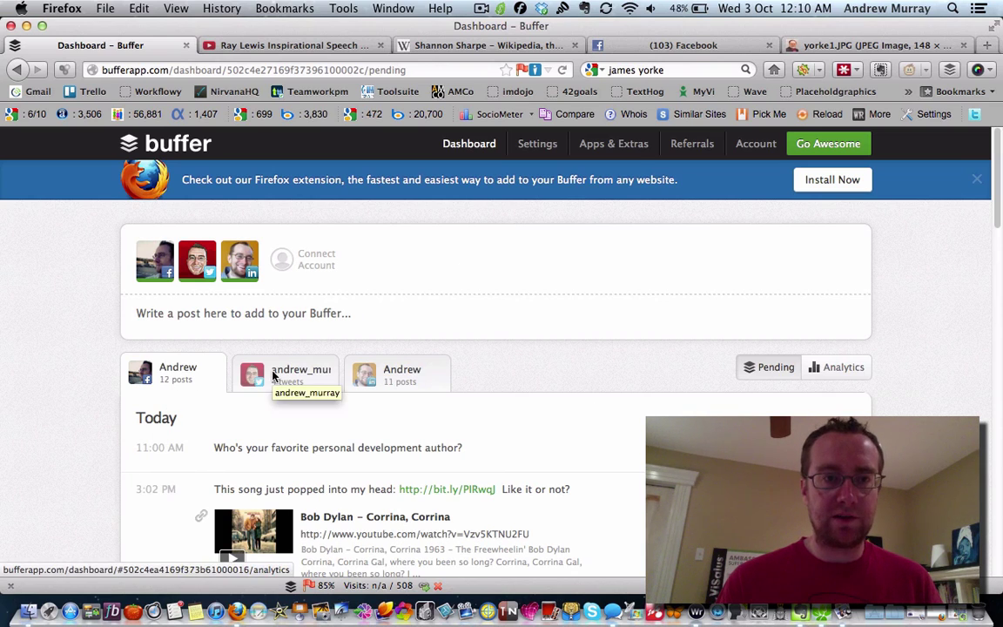
{"action": "scroll", "coordinate": [9, 418], "scroll_direction": "down", "scroll_amount": 15}
{"action": "scroll", "coordinate": [50, 507], "scroll_direction": "down", "scroll_amount": 10}
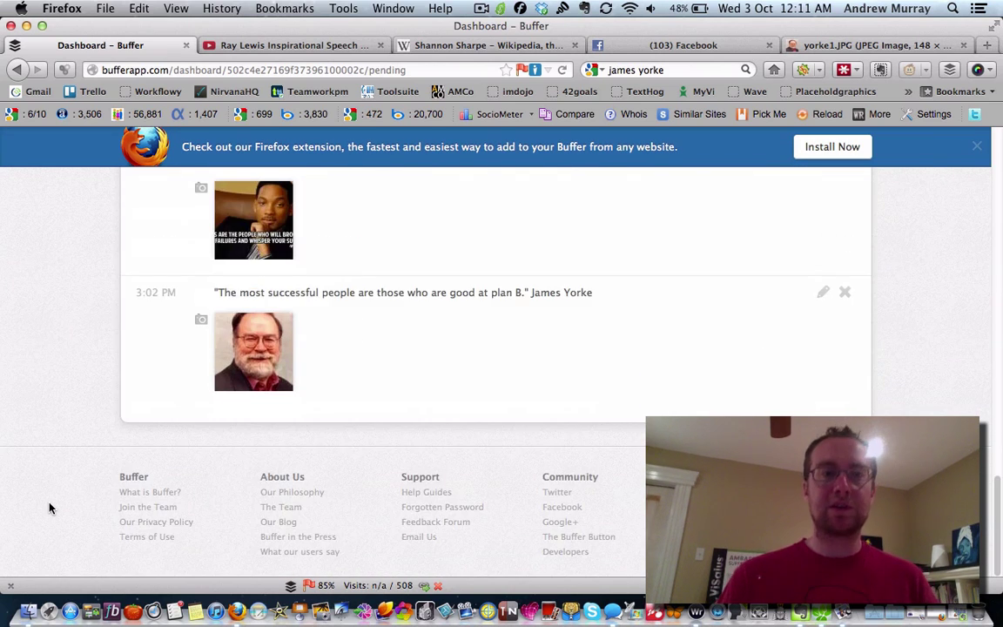
{"action": "scroll", "coordinate": [60, 464], "scroll_direction": "up", "scroll_amount": 5}
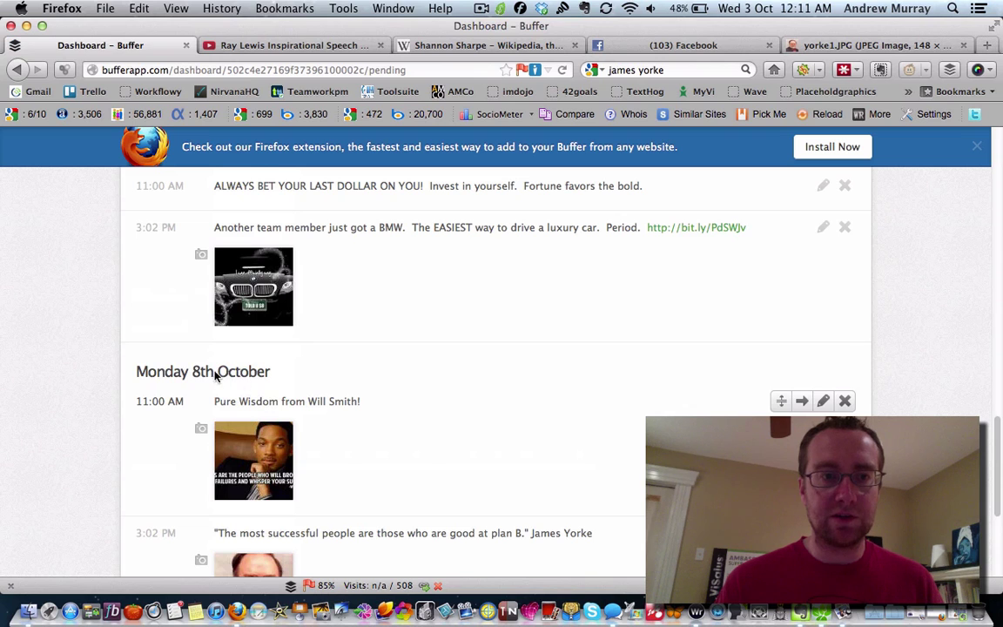